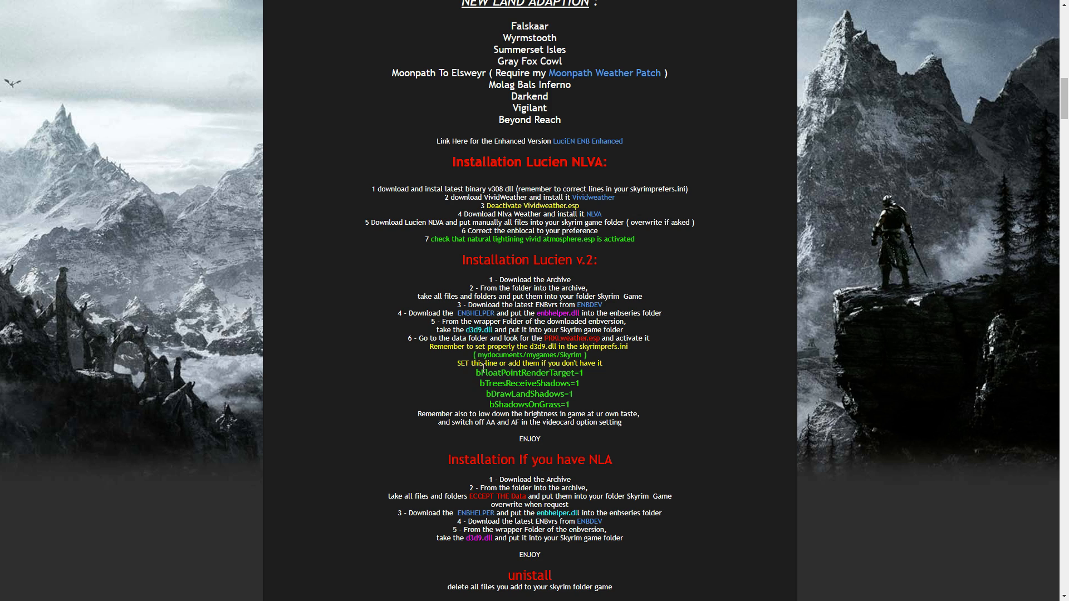
Step: Switch to Steam, start The Elder Scrolls V: Skyrim and allow SkyrimLauncher.exe to make changes to the device
double_click(587, 347)
key(alt+Tab)
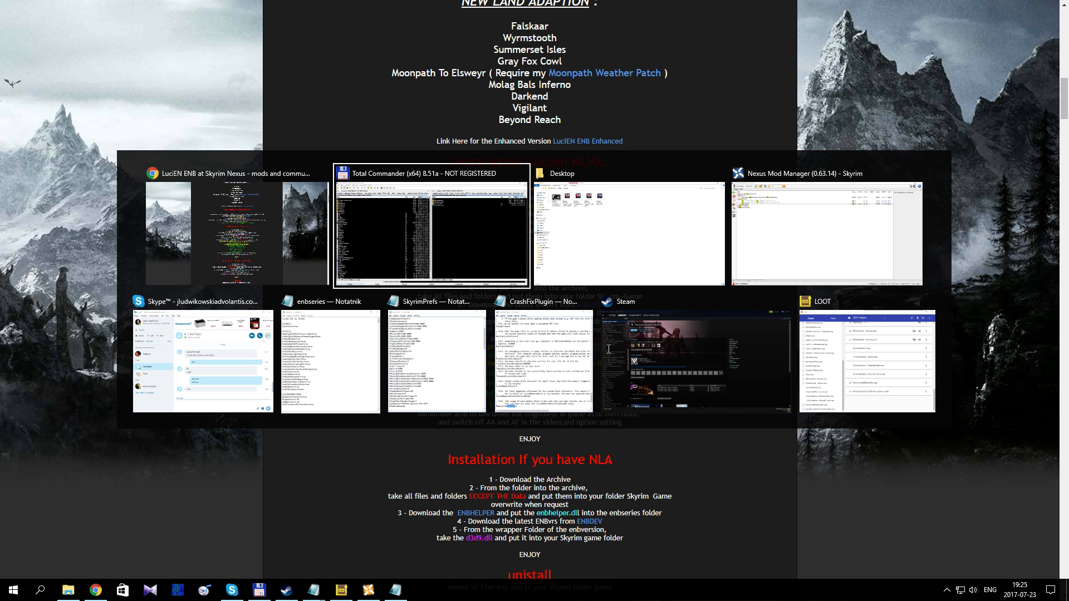
key(Tab)
key(Tab)
key(Tab)
key(Tab)
key(Tab)
key(Tab)
key(Tab)
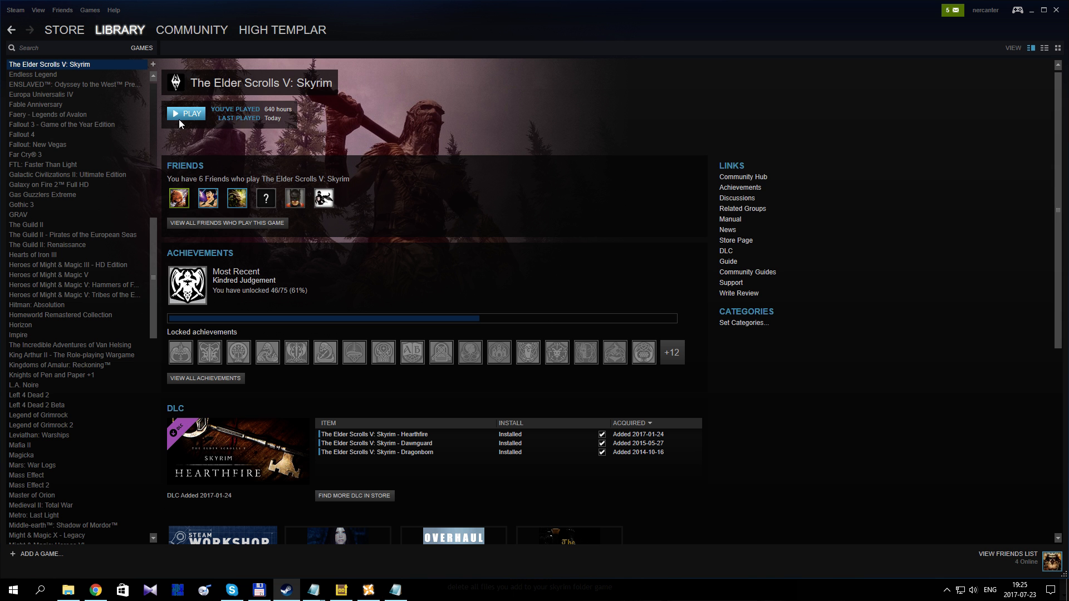
click(179, 115)
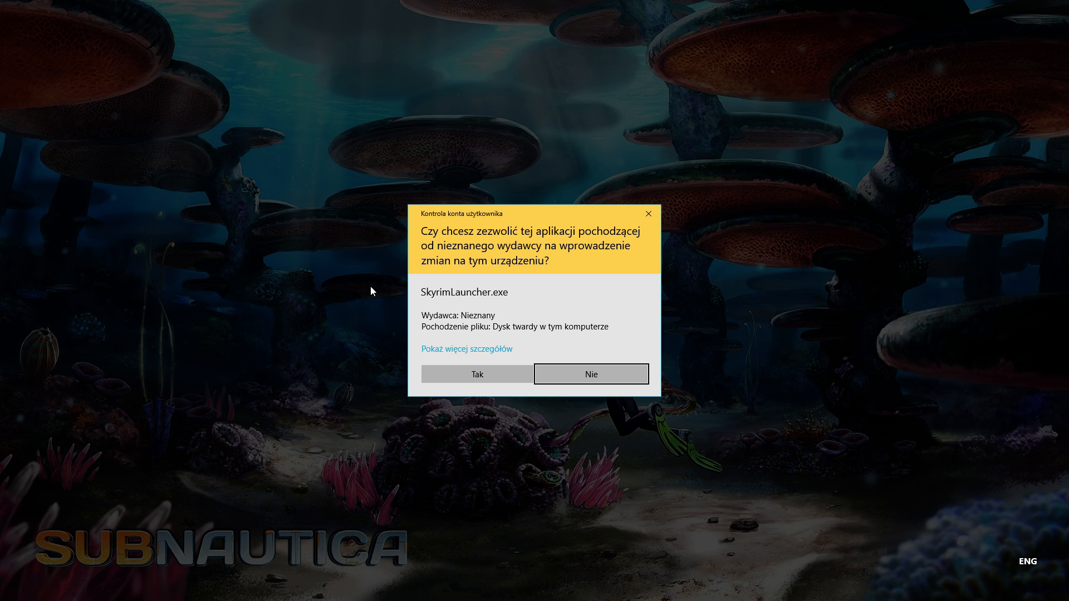
click(470, 372)
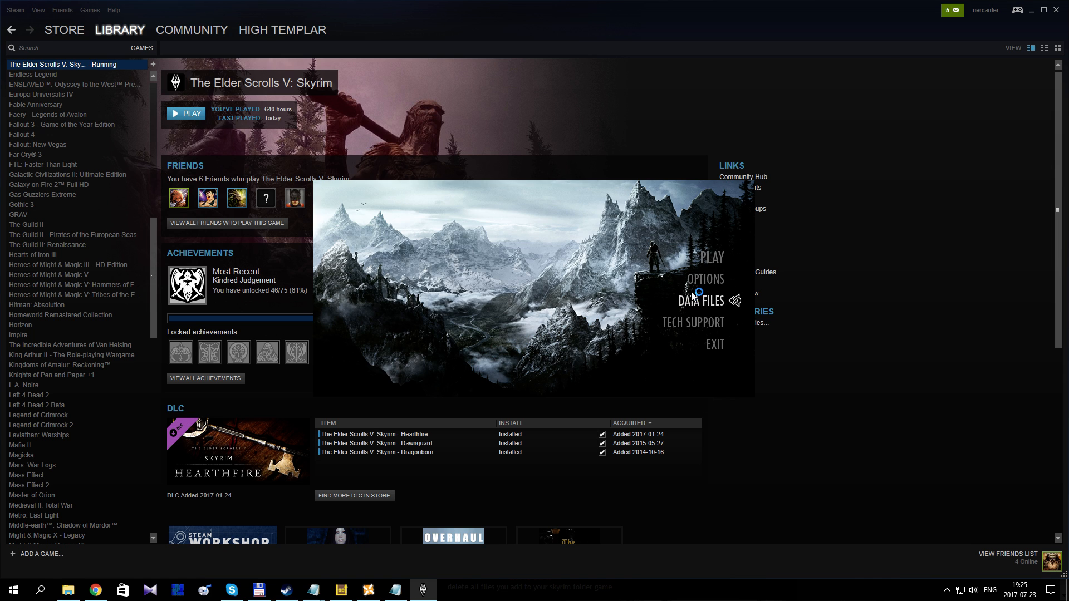
Step: Review the launcher's graphics options and advanced detail settings, cancel without changing anything, and exit the launcher
click(712, 281)
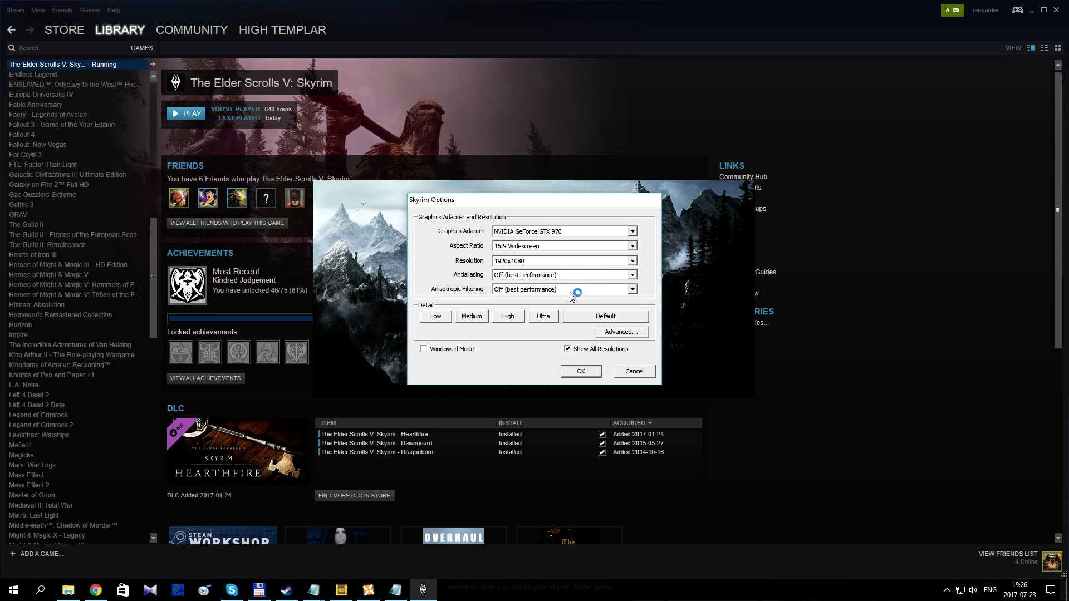
click(604, 332)
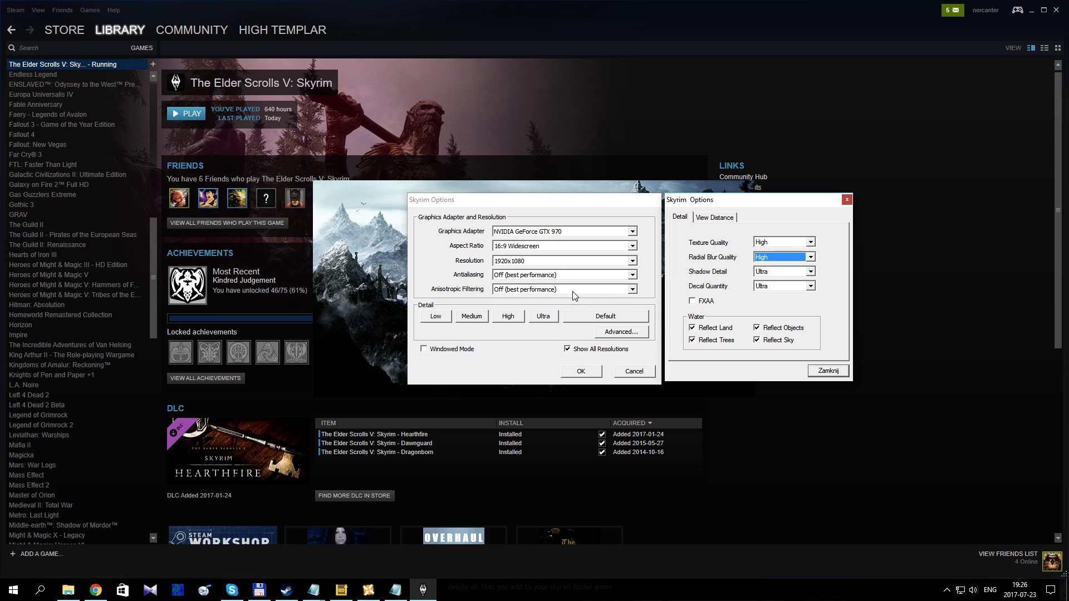
click(846, 200)
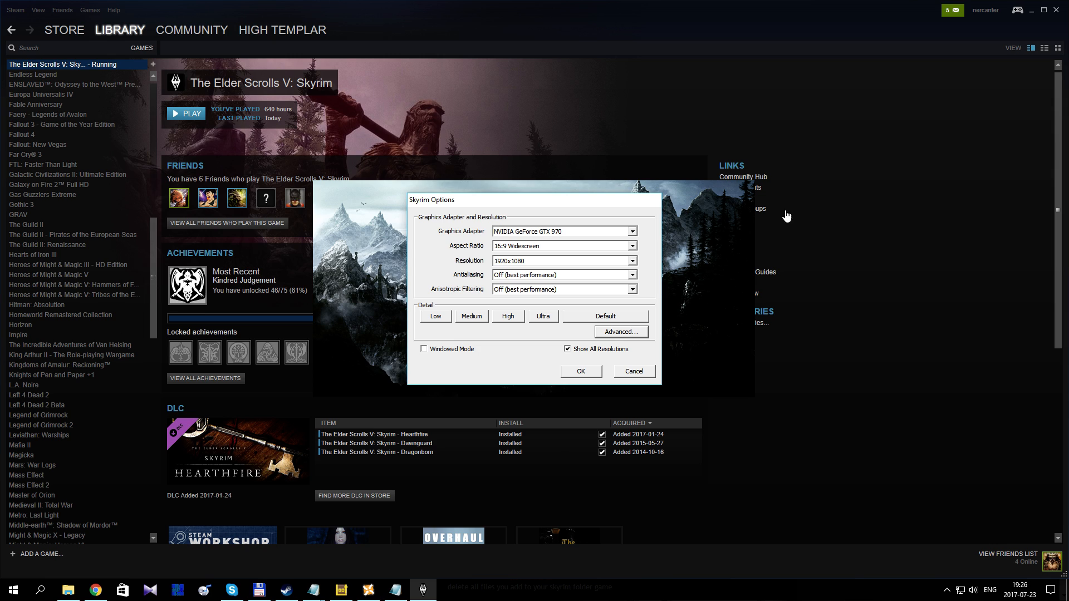
click(639, 372)
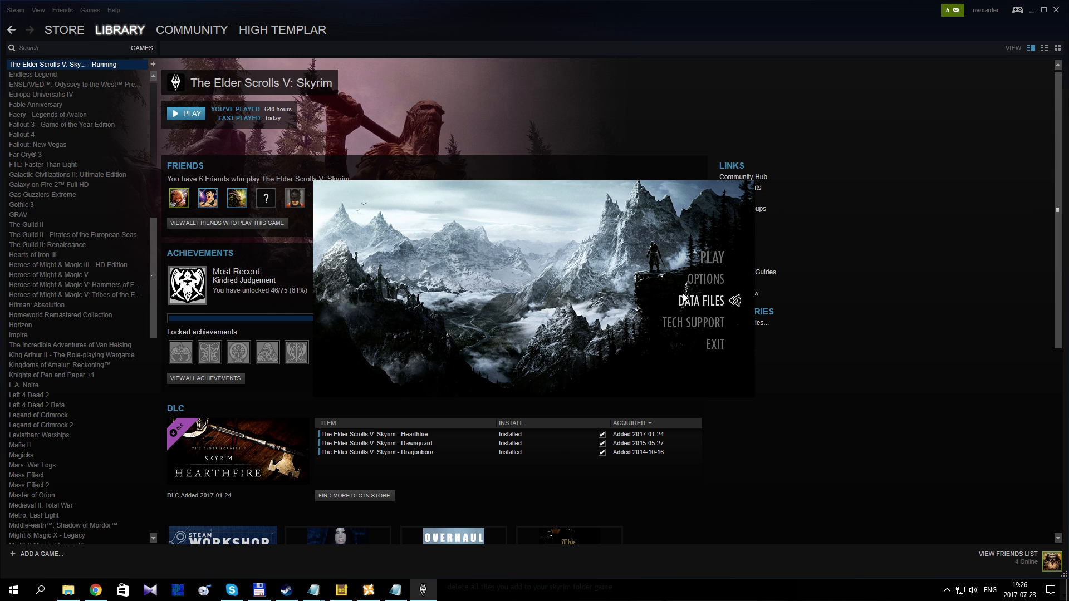
click(715, 344)
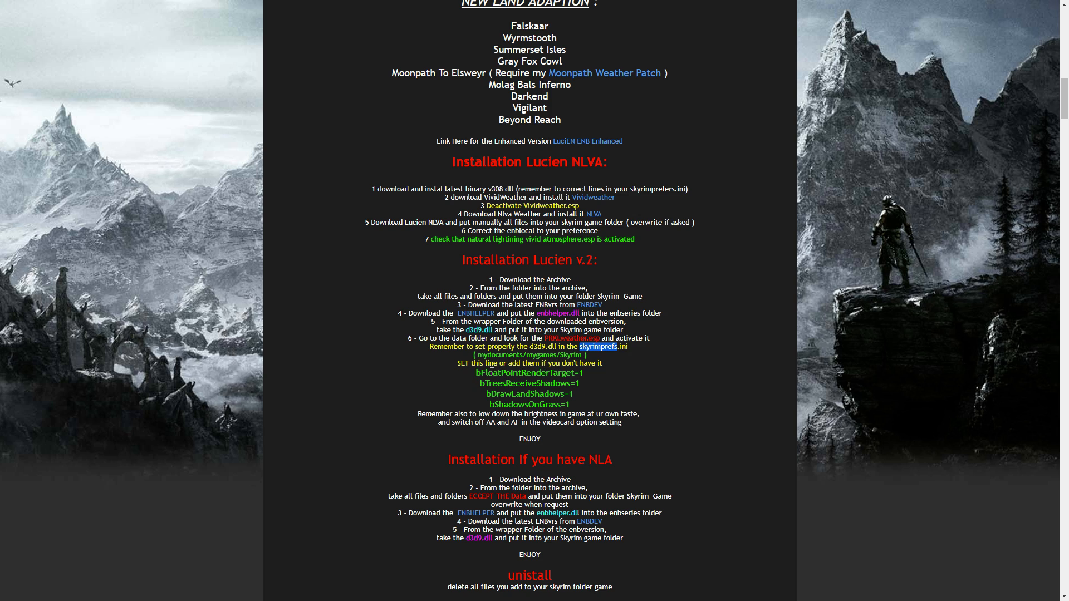
Step: Highlight the required lines from bFloatPointRenderTarget=1 to bShadowsOnGrass=1 in the LuciEN v.2 instructions and compare them with the SkyrimPrefs file in Notepad
drag(480, 372, 591, 394)
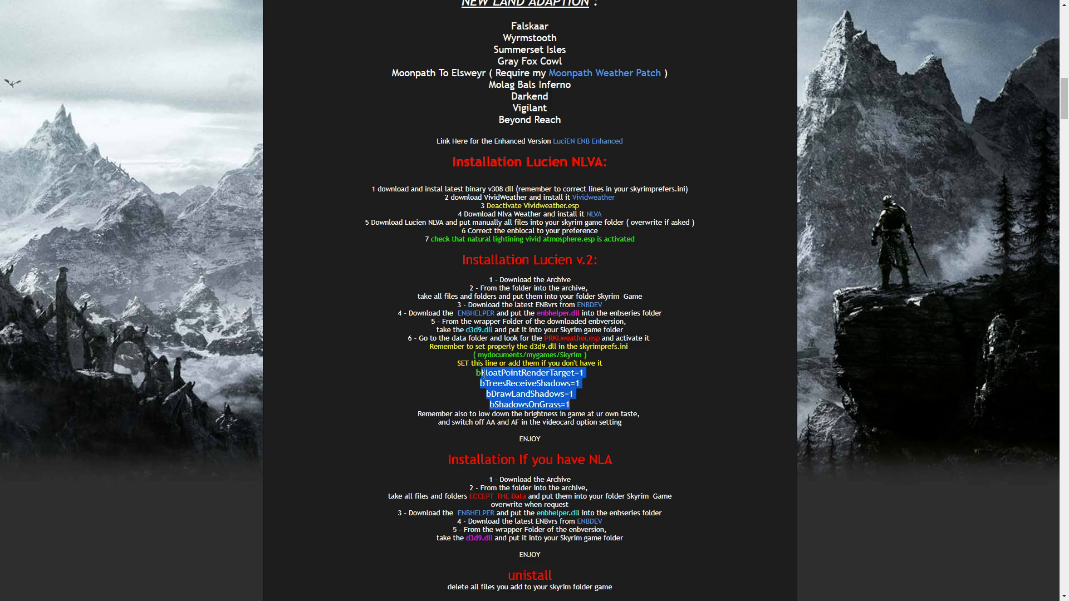
drag(473, 373, 598, 400)
key(alt+Tab)
key(alt+Tab)
key(alt+Tab)
key(alt+Tab)
key(alt+Tab)
key(alt+Tab)
key(alt+Tab)
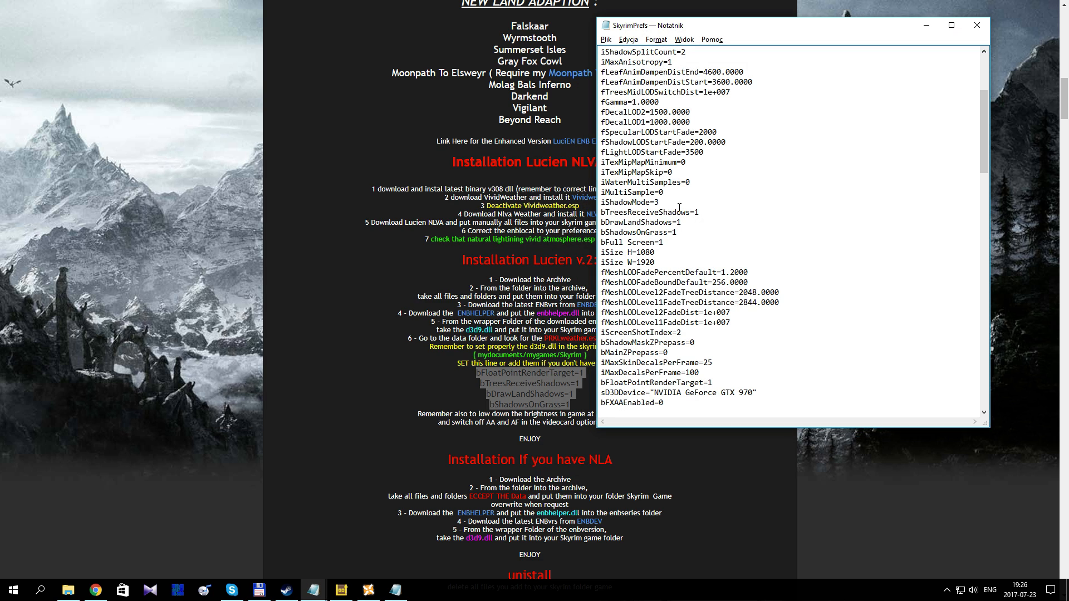
scroll(679, 207, up, 3)
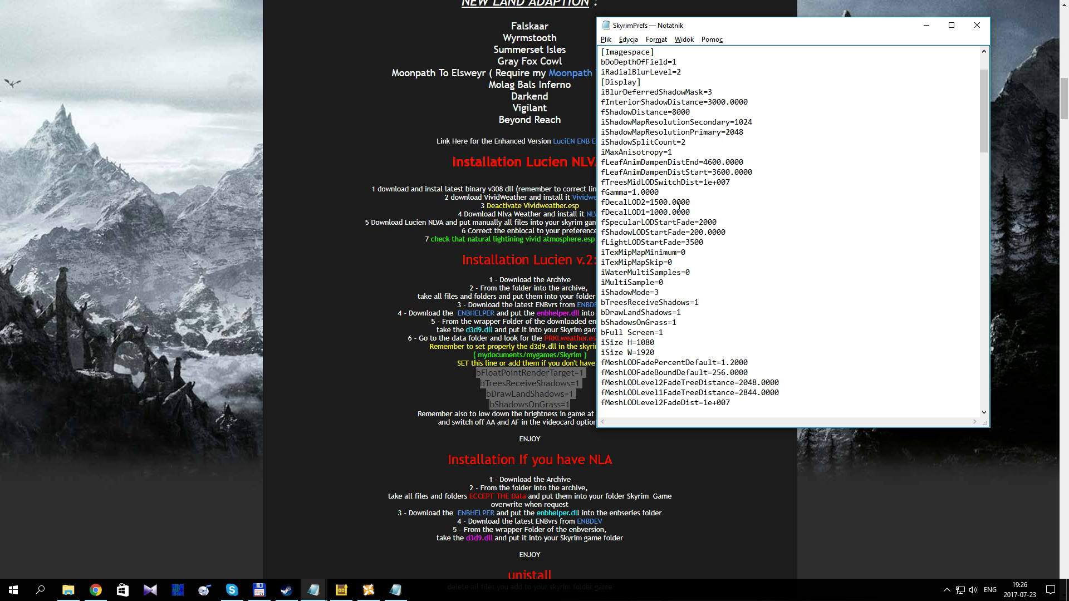
Step: Copy bFloatPointRenderTarget from the mod instructions and search for it from the start of the SkyrimPrefs file
click(547, 374)
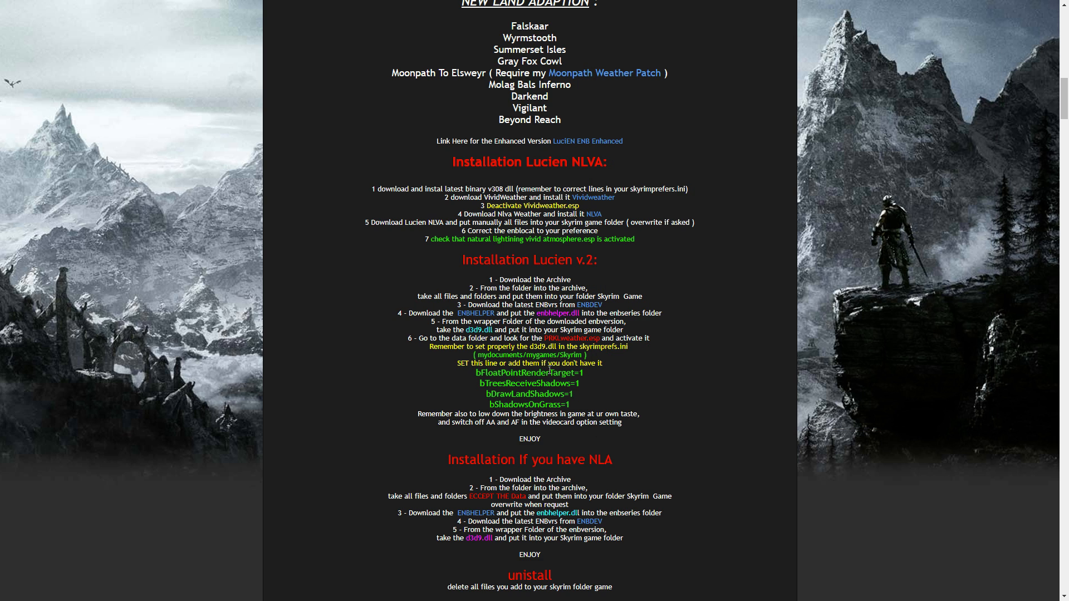
double_click(552, 371)
key(ctrl+c)
key(alt+Tab)
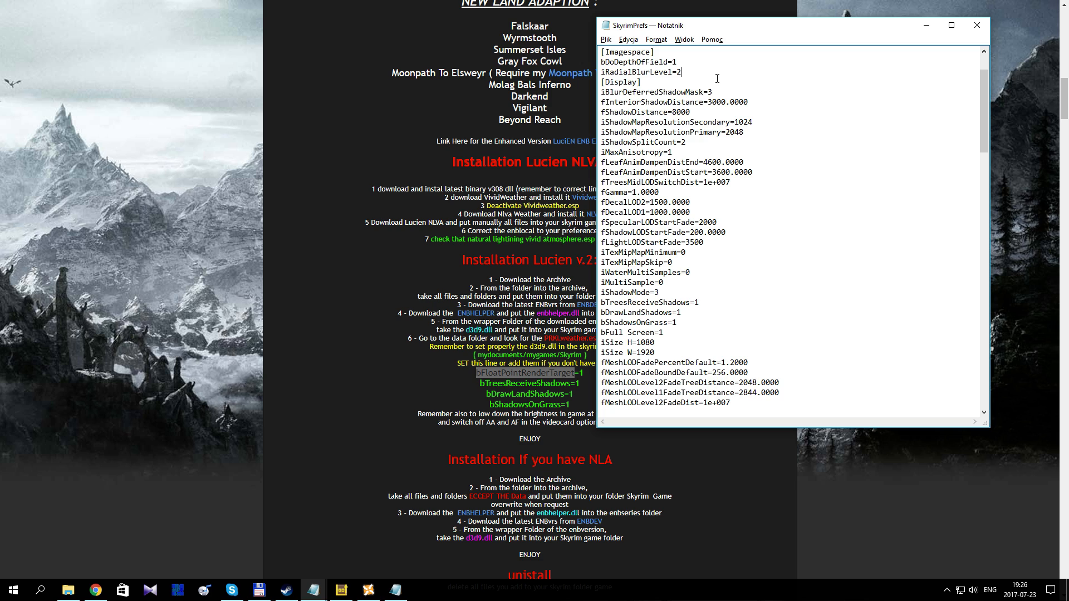
scroll(716, 79, up, 2)
click(713, 52)
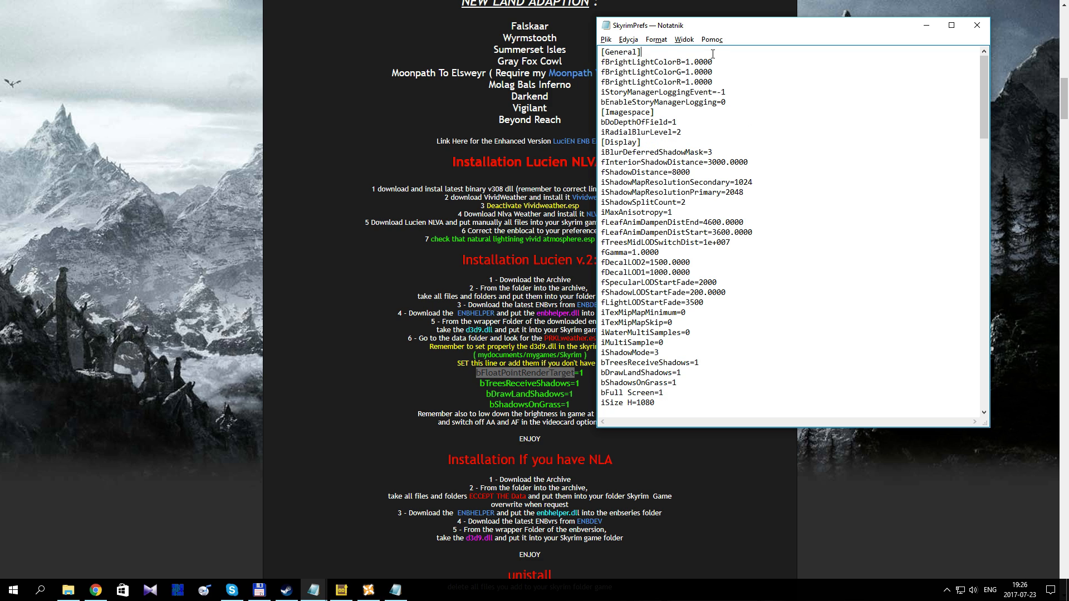
key(ctrl+f)
key(ctrl+v)
key(Return)
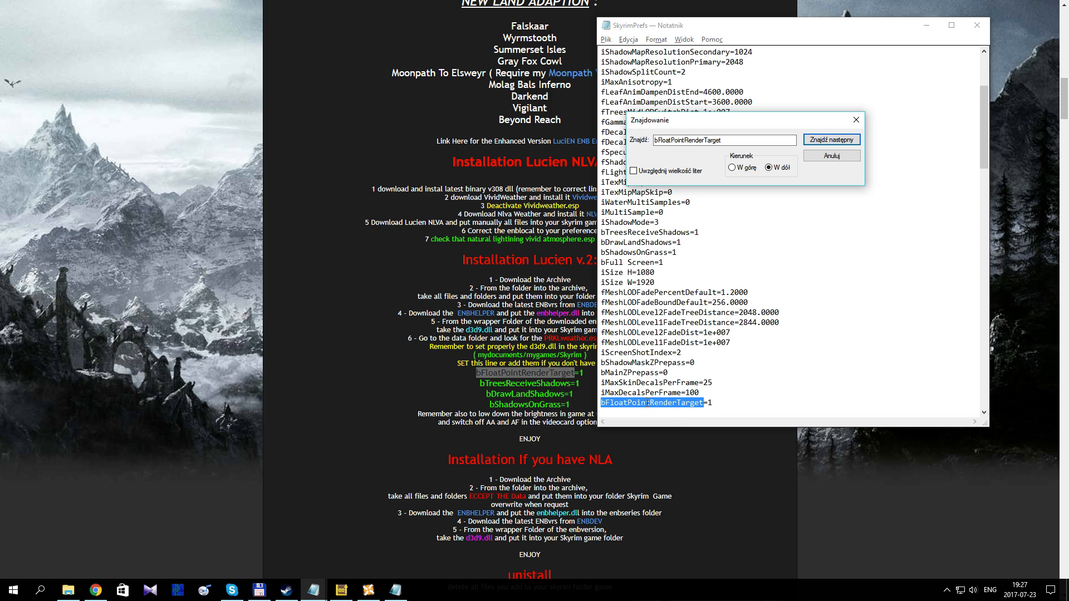
click(825, 158)
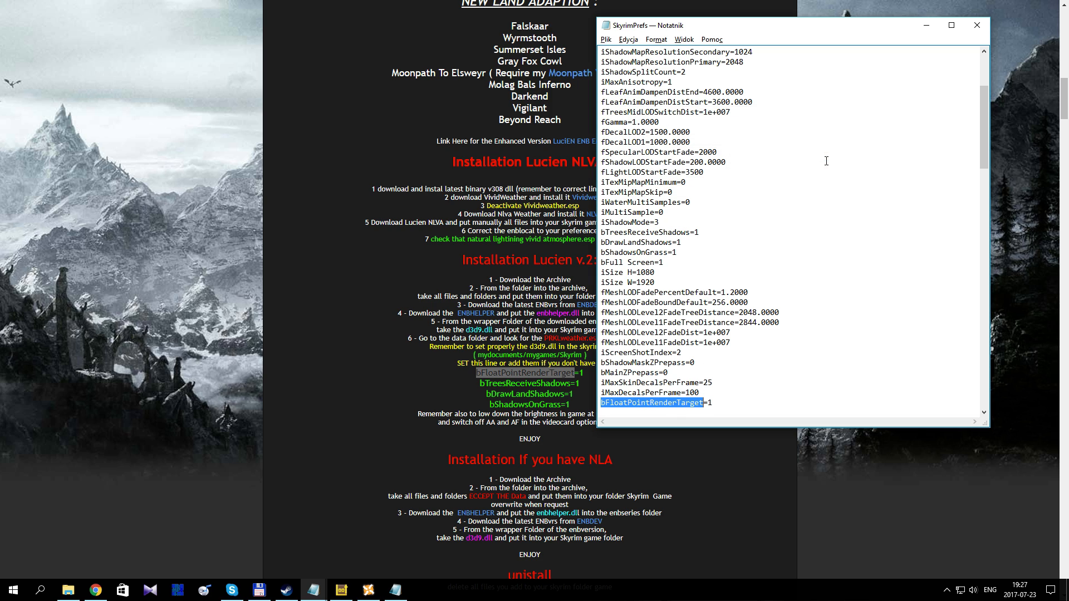
Step: Return to the browser, bring up the ENBSeries page for The Elder Scrolls V Skyrim and close its advertisement
click(415, 263)
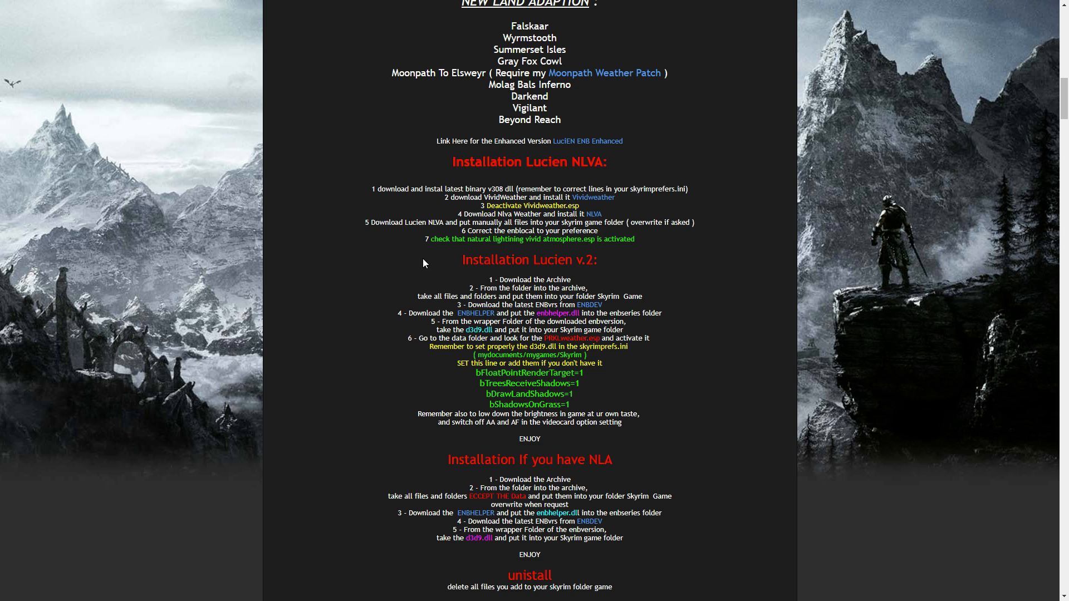
key(alt+Tab)
key(alt+Tab)
key(alt+Left)
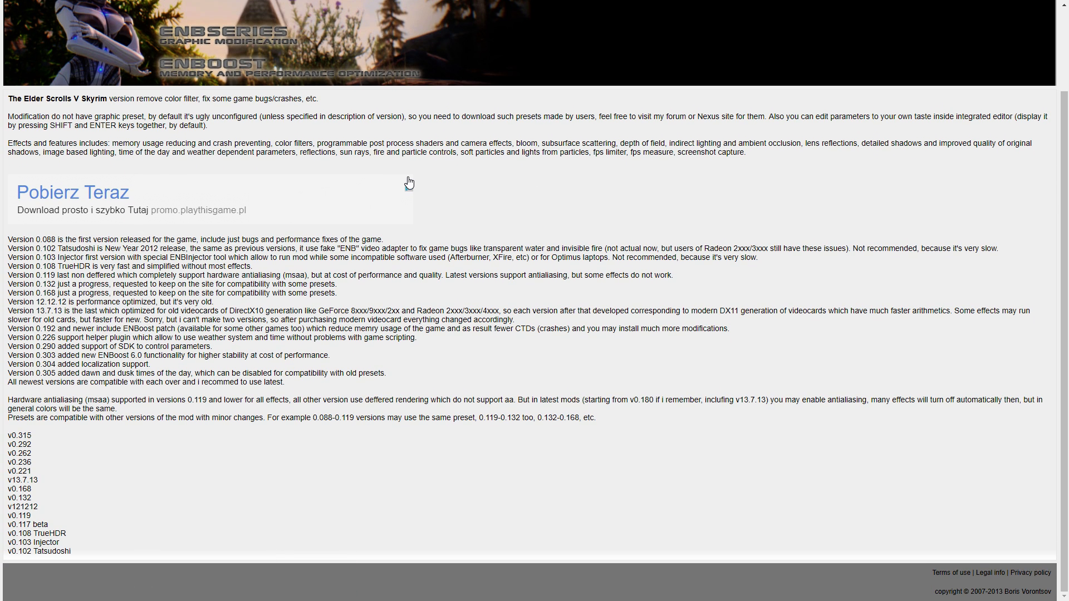
click(408, 182)
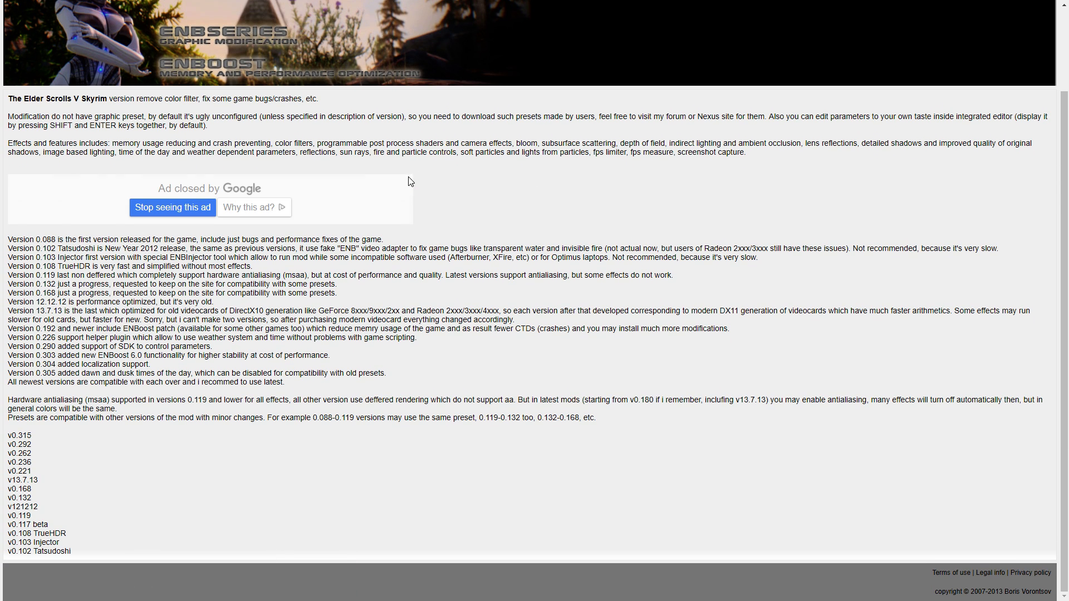
Step: Highlight versions v0.315 to v0.262 in the ENBSeries version list and open the v0.315 page
scroll(213, 288, up, 2)
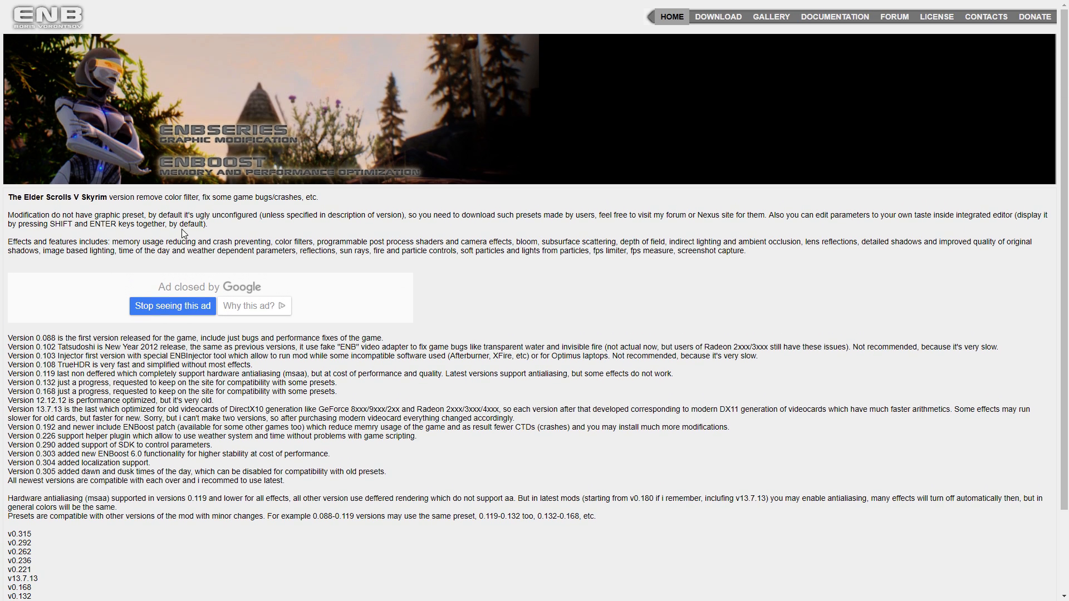
scroll(183, 229, down, 2)
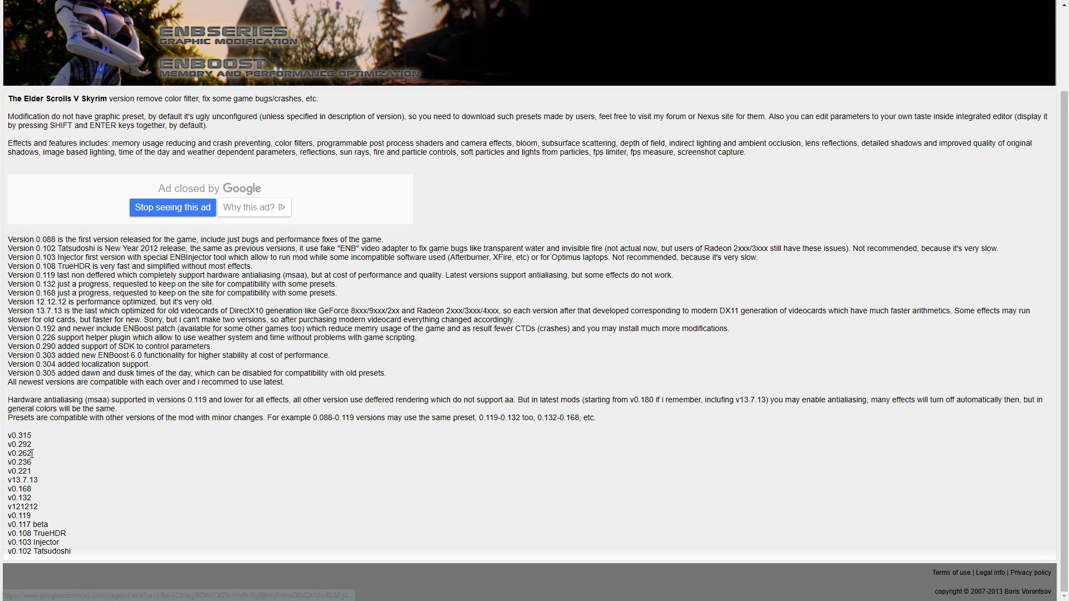
drag(34, 452, 8, 434)
scroll(135, 449, up, 2)
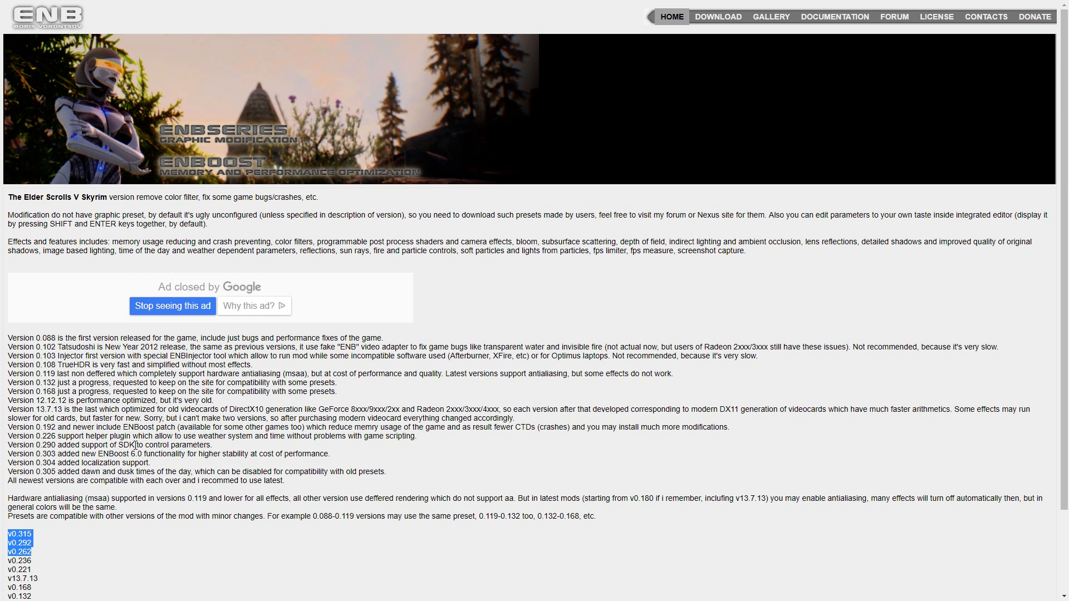
scroll(107, 424, down, 2)
scroll(107, 424, up, 2)
scroll(106, 424, down, 2)
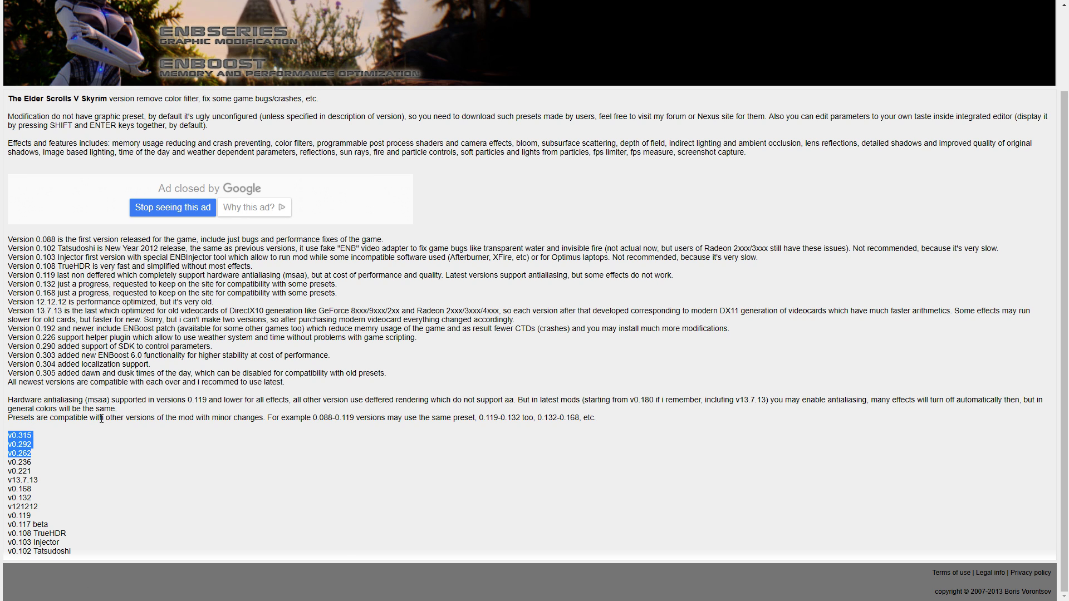
click(25, 438)
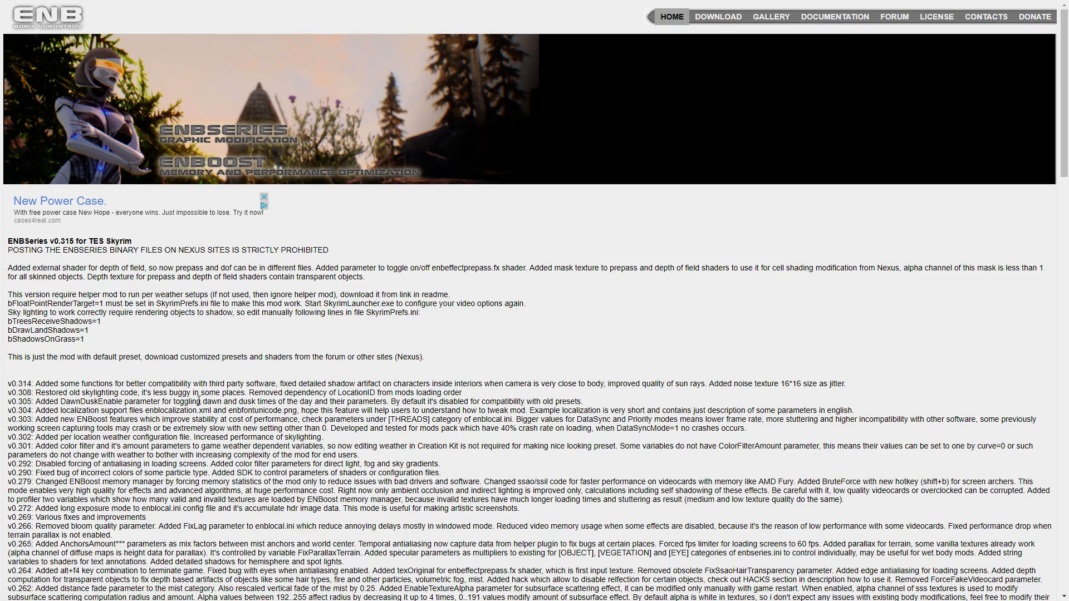
Step: Highlight the three required SkyrimPrefs shadow lines on the v0.315 page and locate the download link below the changelog
scroll(199, 400, down, 8)
scroll(151, 348, up, 6)
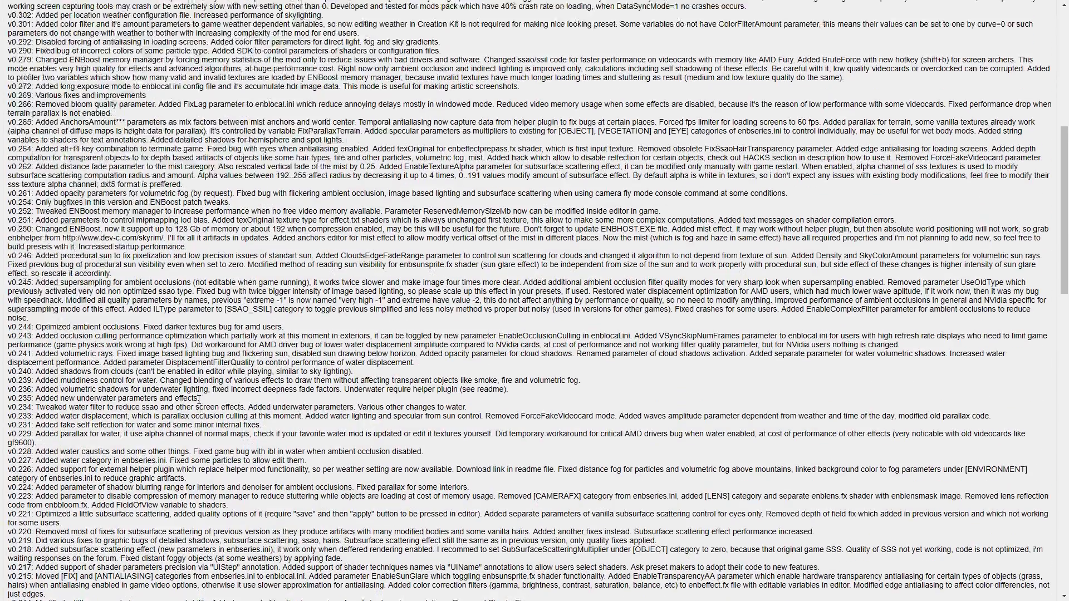
drag(89, 231, 6, 209)
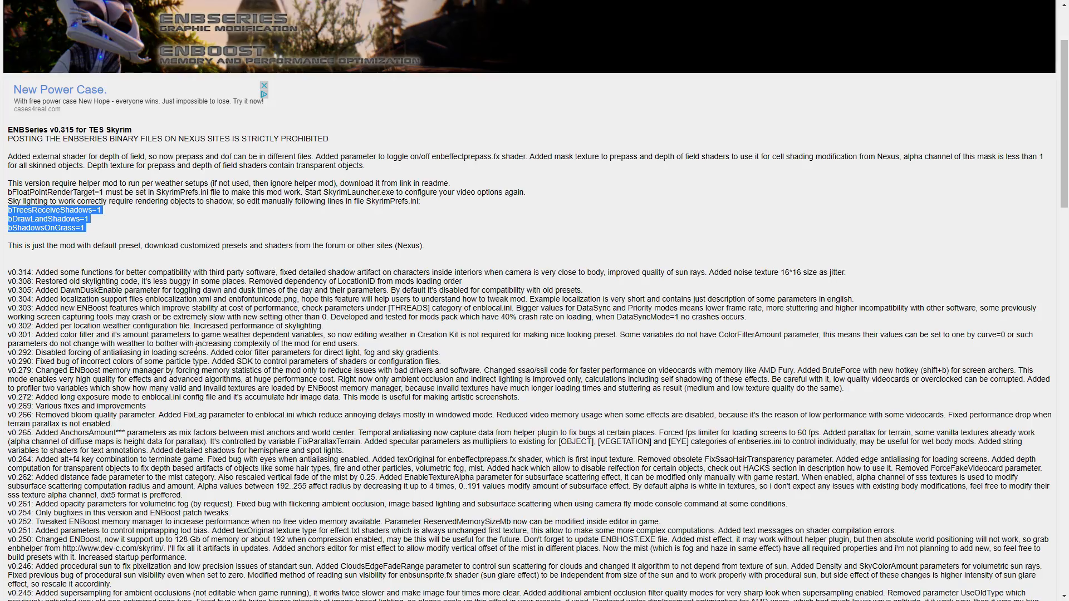
scroll(331, 234, down, 12)
scroll(182, 366, down, 10)
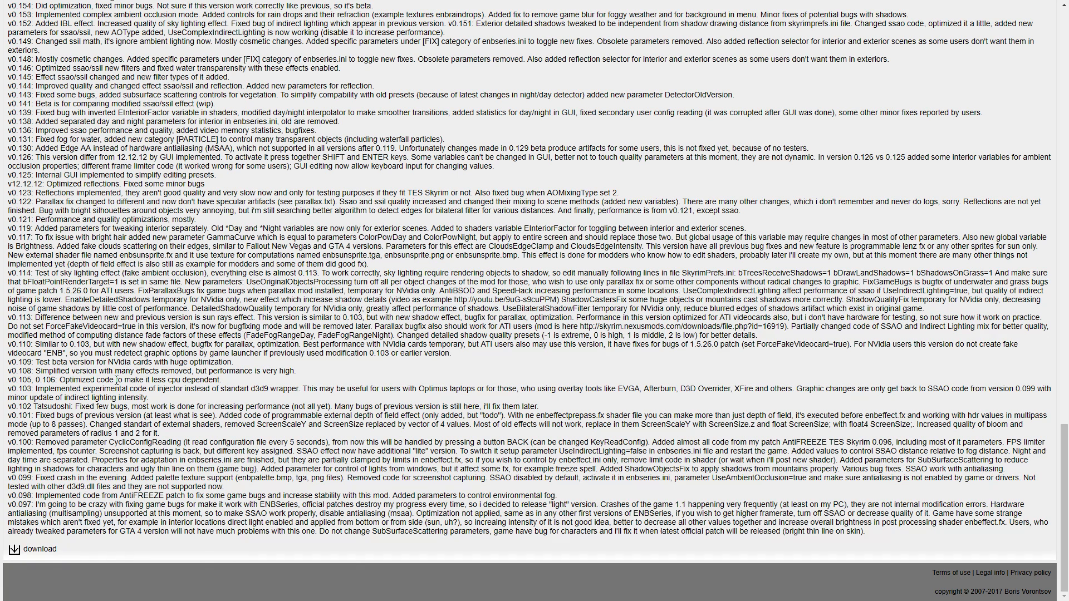
Step: Switch to Total Commander, open the WrapperVersion folder in enbseries_skyrim_v0315.zip and select the d3d9 dll file
key(alt+Tab)
key(alt+Tab)
key(alt+Tab)
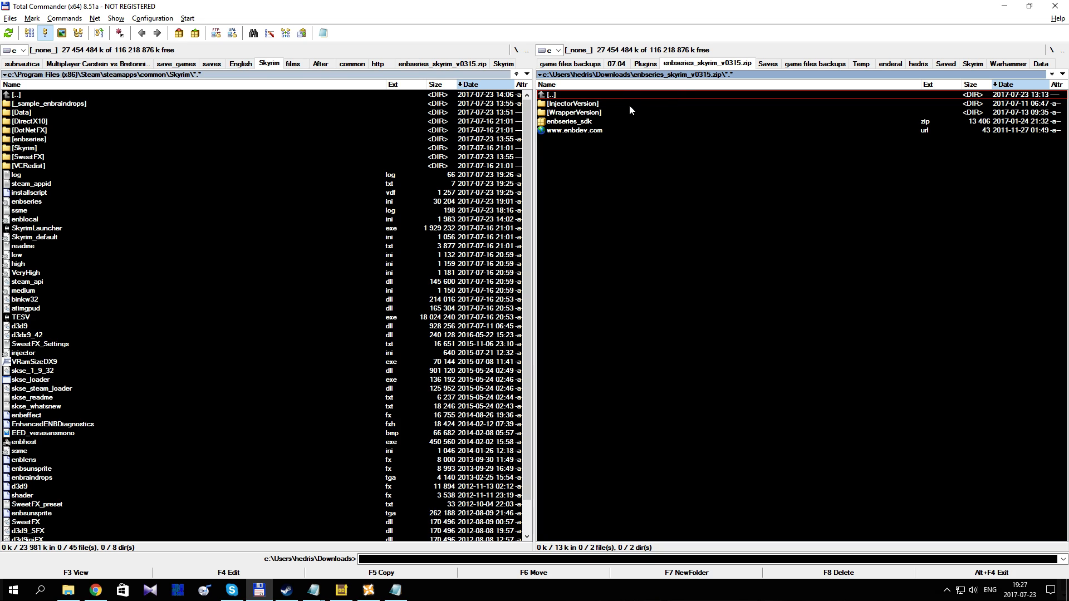
double_click(595, 111)
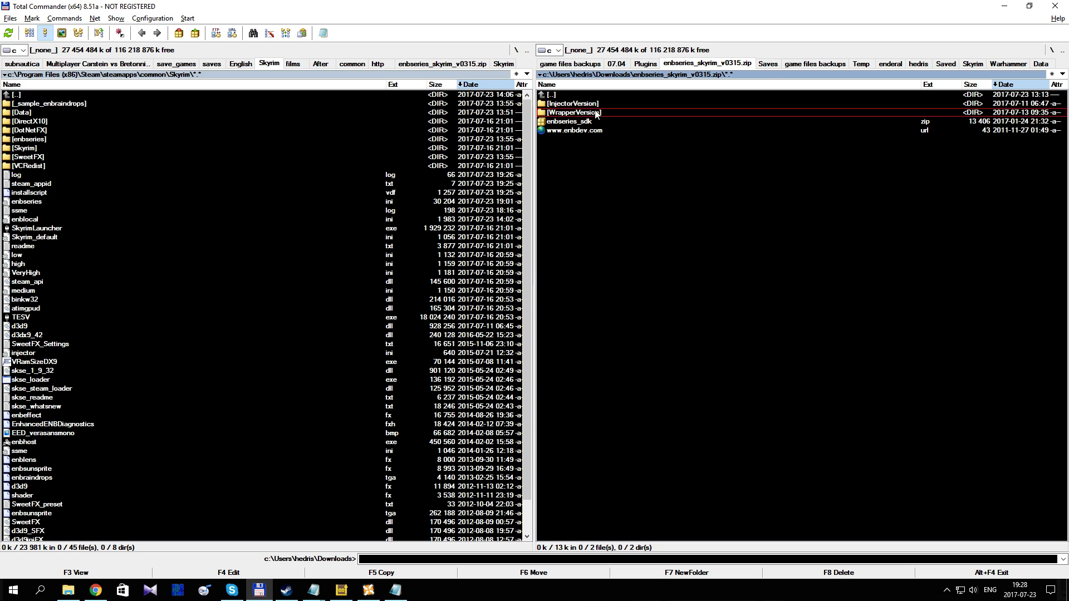
click(570, 150)
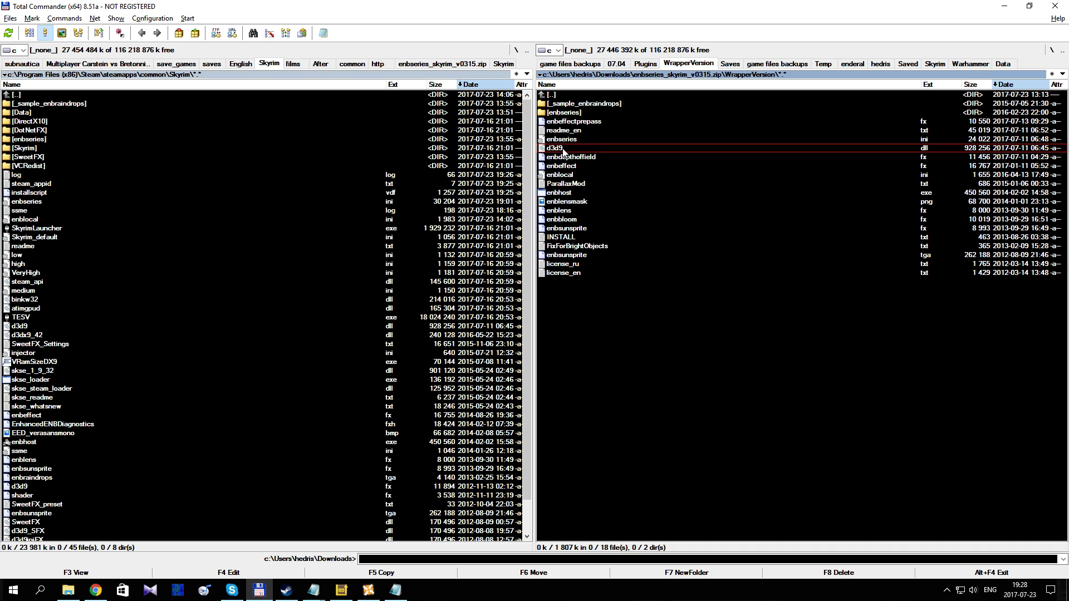
Step: Switch back to the ENBSeries v0.315 page in Chrome and leave full-screen view
key(alt+Tab)
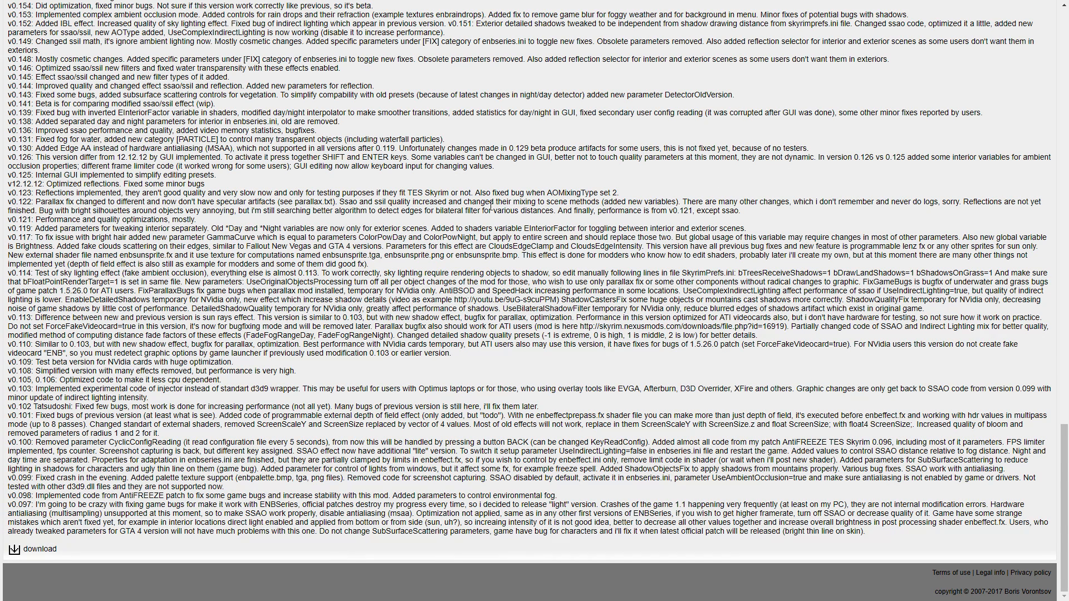
key(alt+Tab)
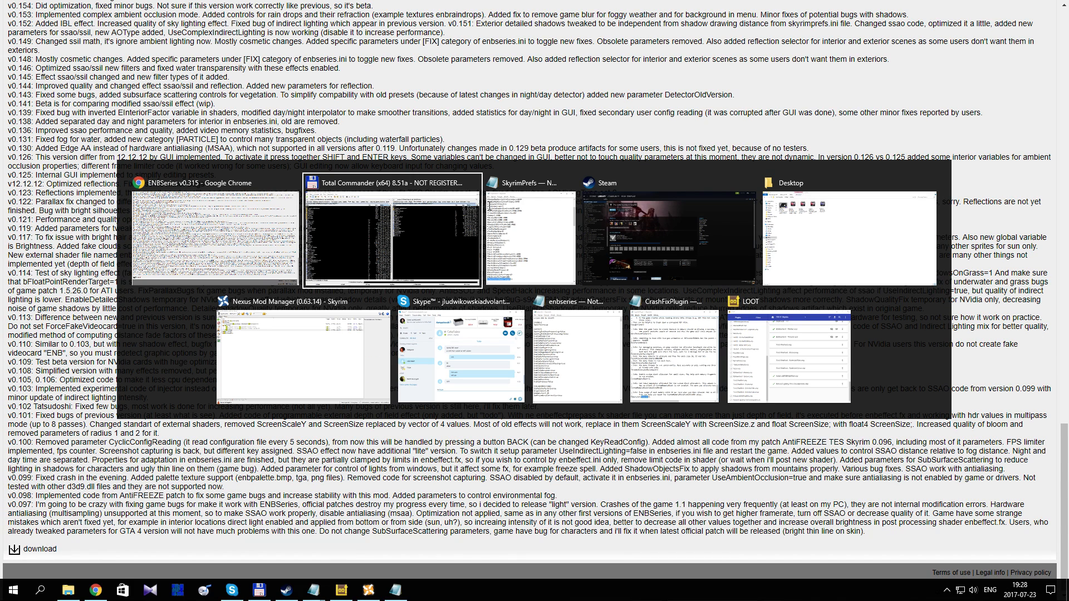
key(Tab)
key(Tab)
key(Tab)
key(Tab)
key(Tab)
key(Tab)
key(Tab)
key(Tab)
key(Tab)
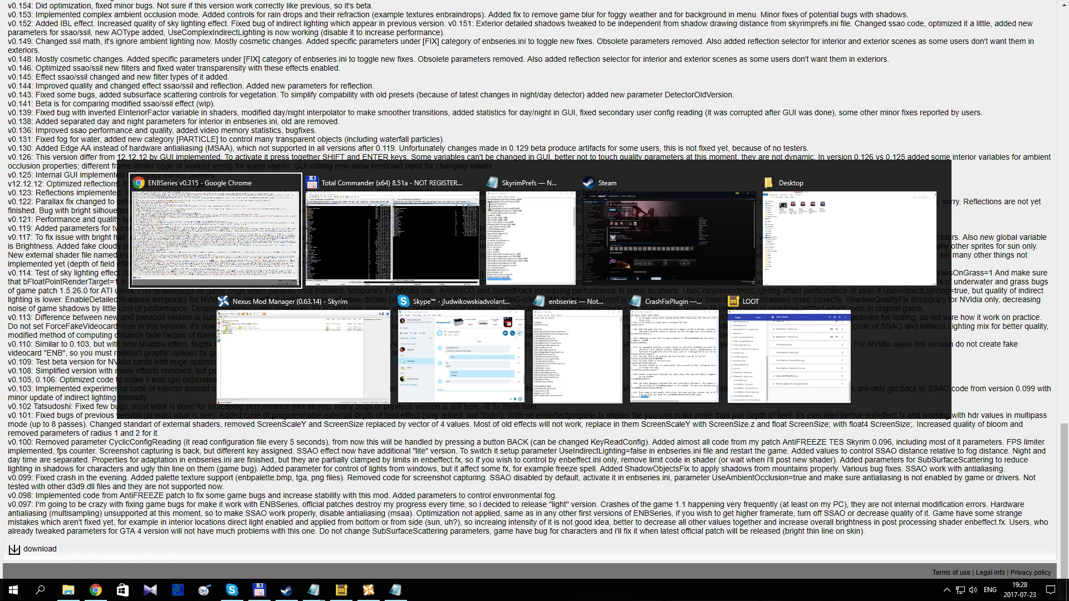
key(F11)
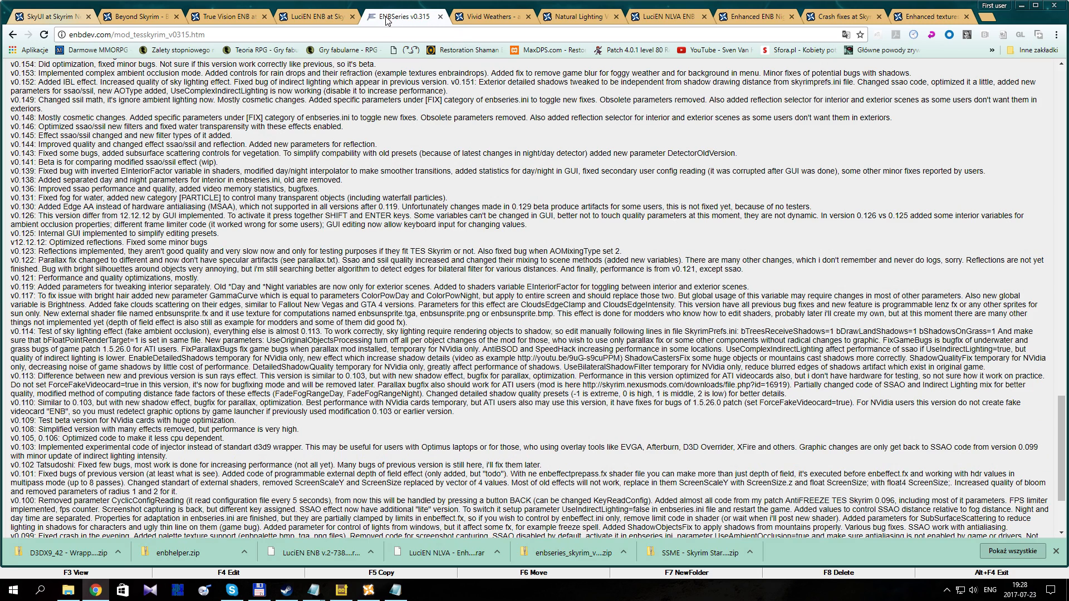
Step: Open the LuciEN ENB page full screen and highlight the wrapper d3d9.dll instruction and the skyrimprefs.ini reminder under Installation Lucien v.2
click(306, 19)
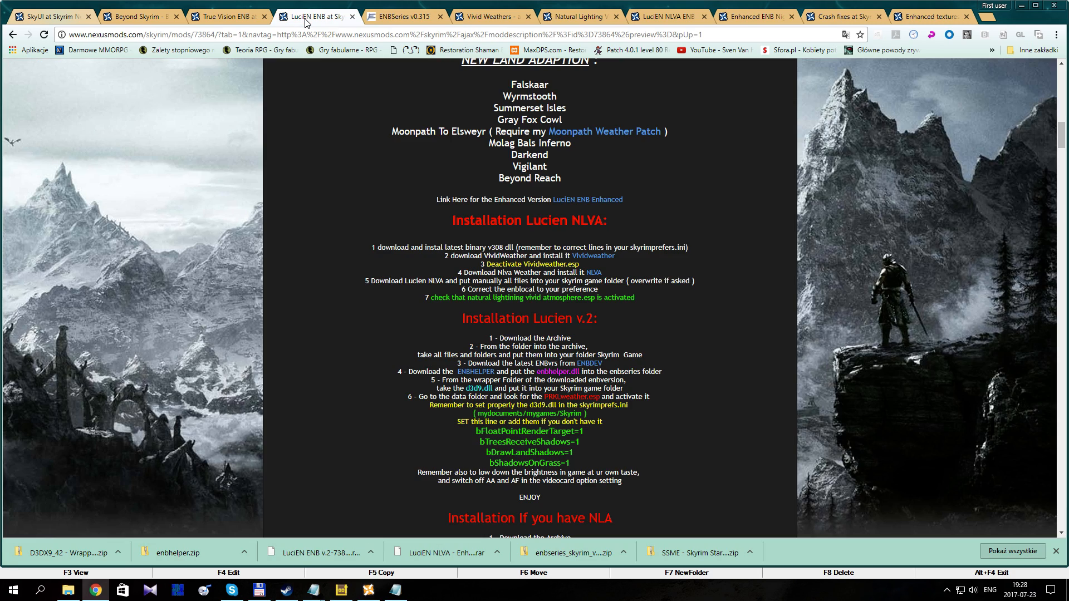
key(F11)
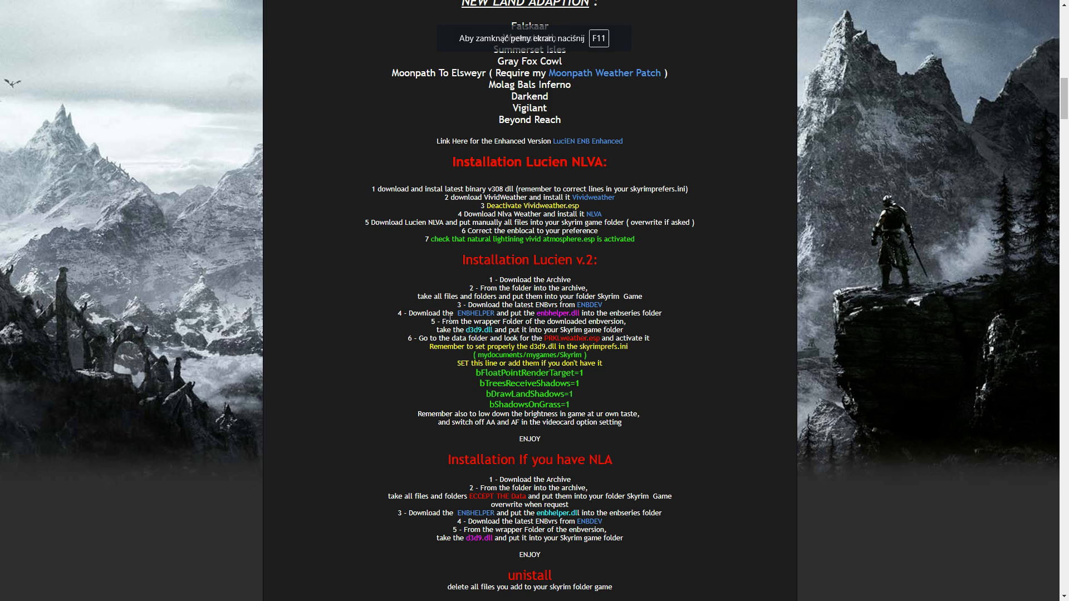
drag(449, 321, 645, 329)
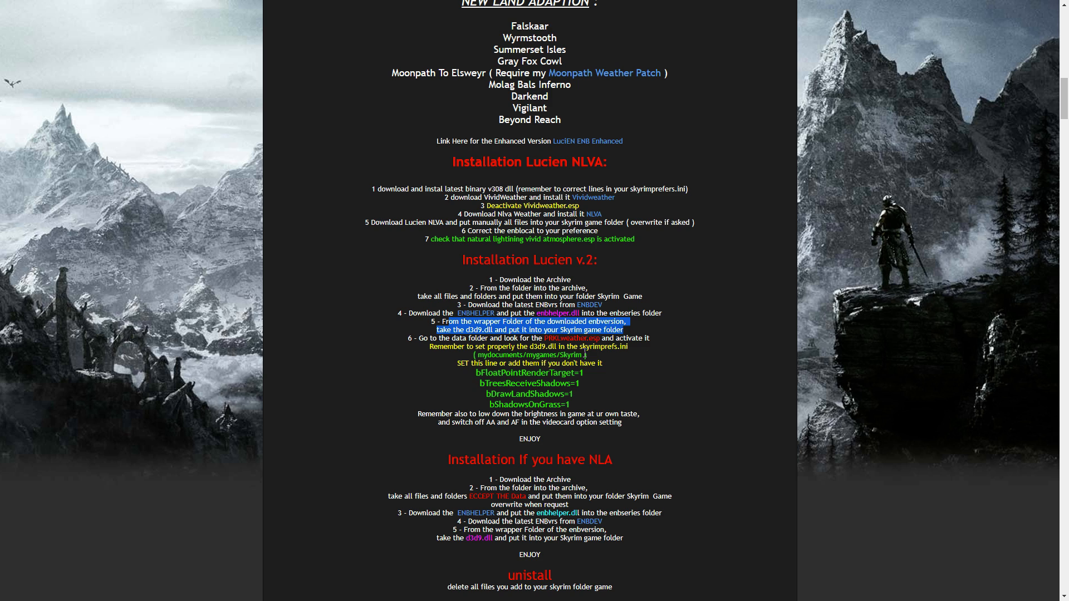
drag(418, 349, 633, 346)
scroll(593, 313, up, 1)
scroll(593, 314, up, 2)
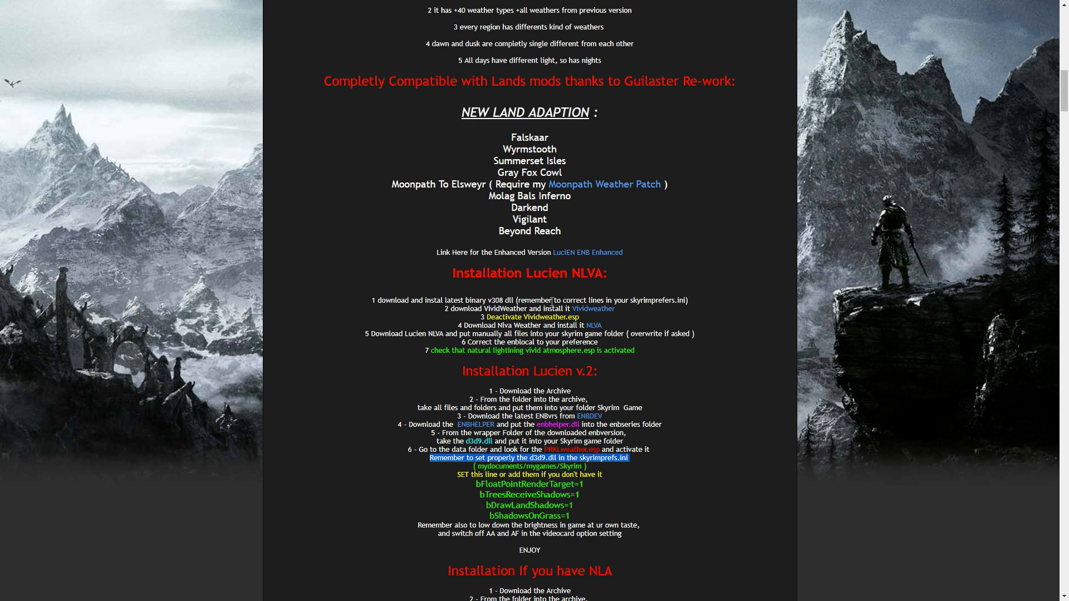
Step: Switch to Nexus Mod Manager, show the plugin list and select Vivid Weathers.esp to check its activation
key(alt+Tab)
key(alt+Tab)
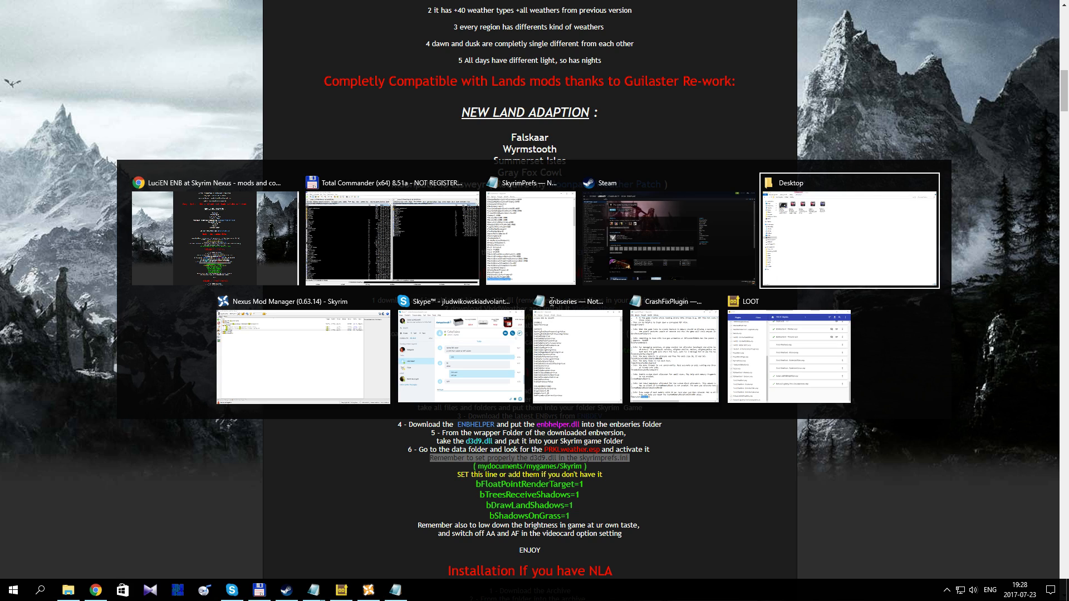
key(alt+Tab)
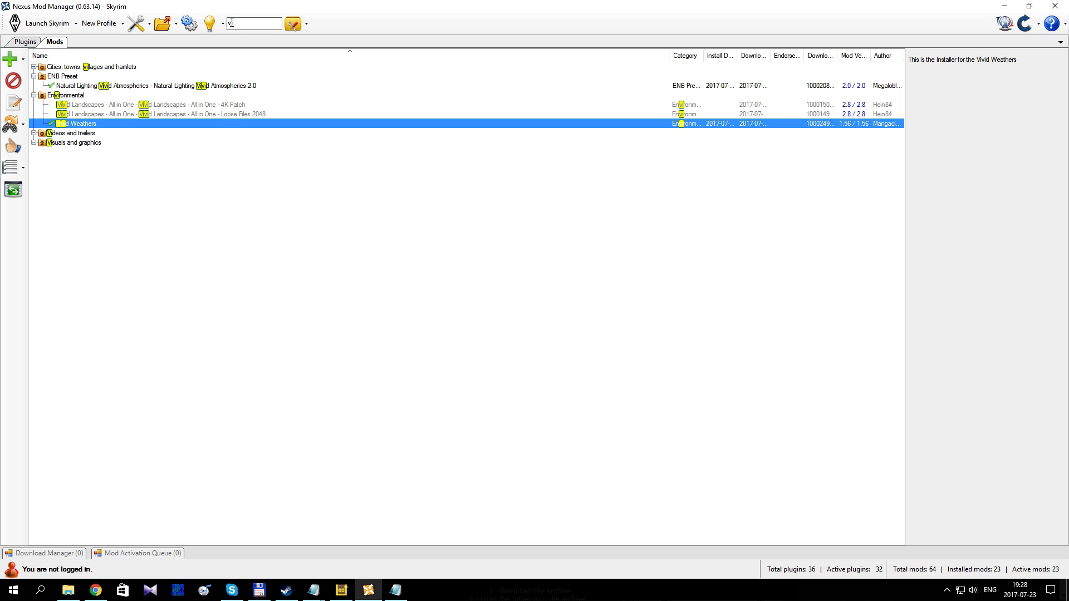
click(89, 133)
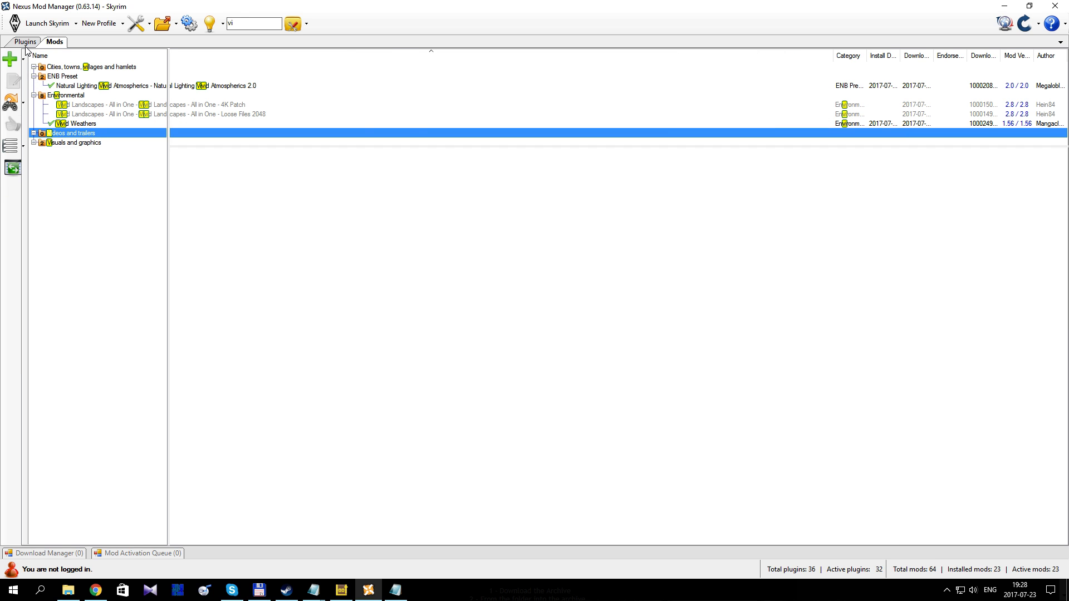
click(26, 42)
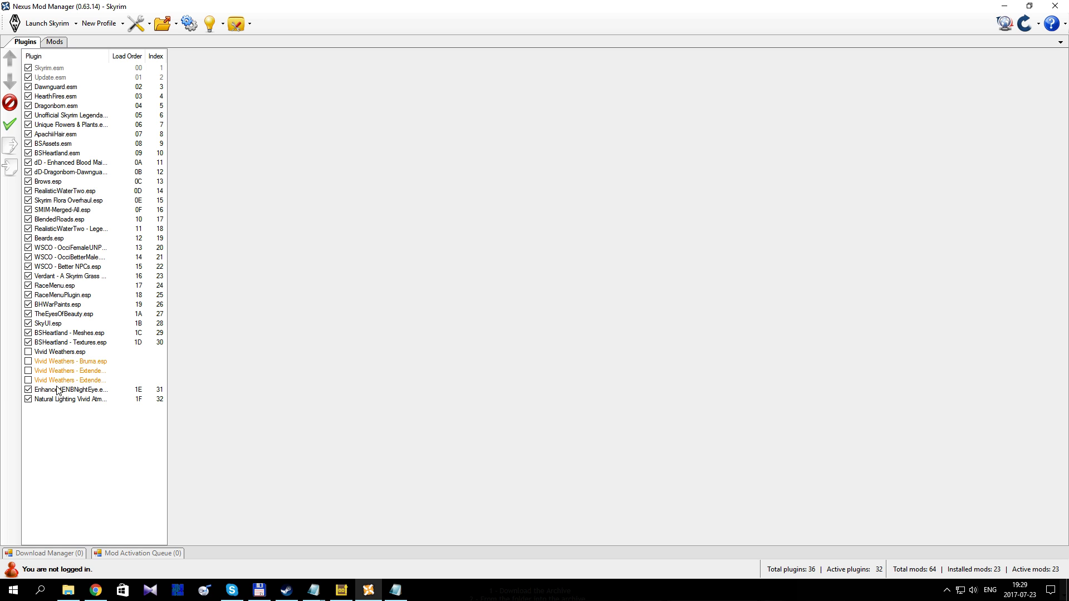
click(71, 355)
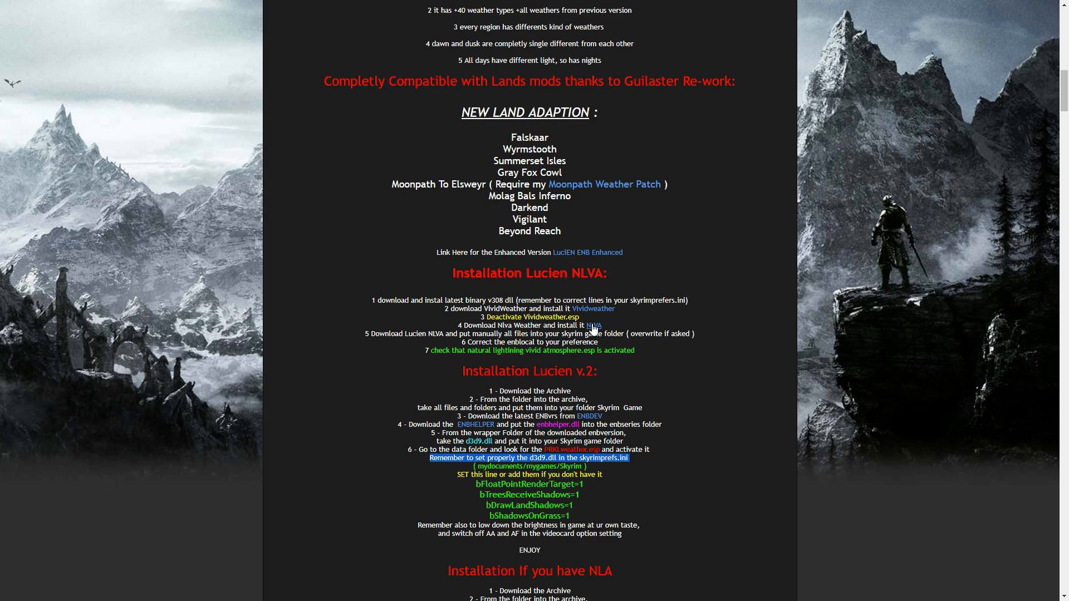
Step: View the Vivid Weathers main files in Chrome, then look through the Natural Lighting Vivid Atmospherics description
click(594, 327)
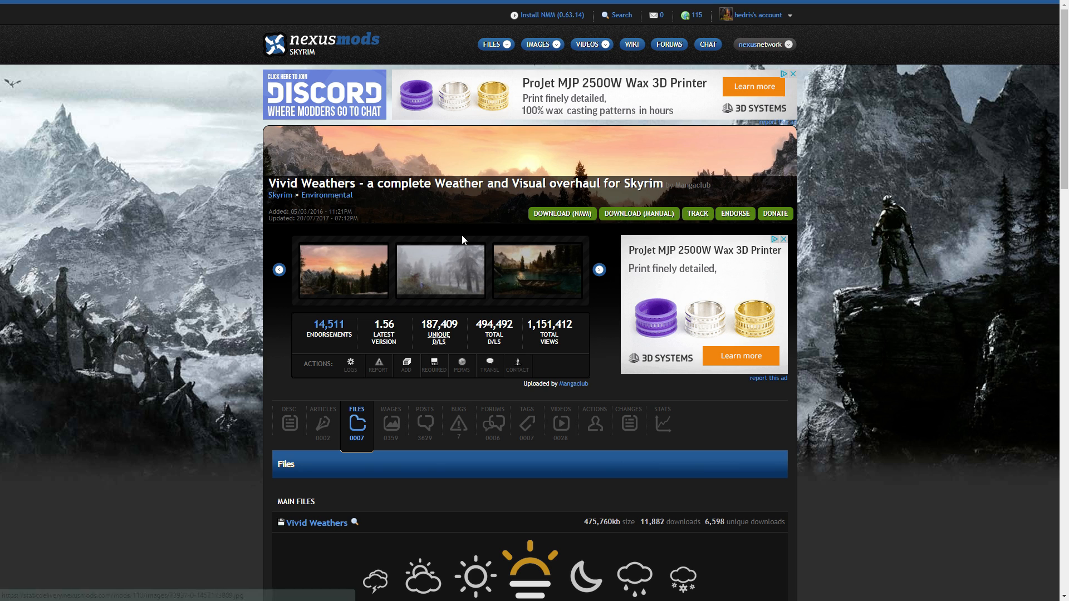
click(462, 235)
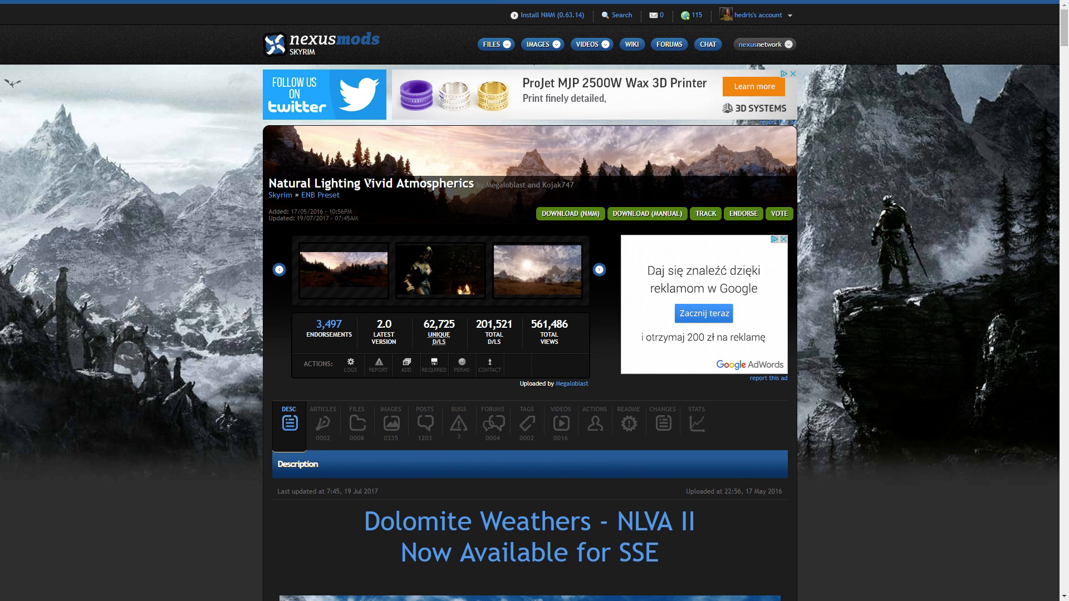
scroll(441, 261, down, 10)
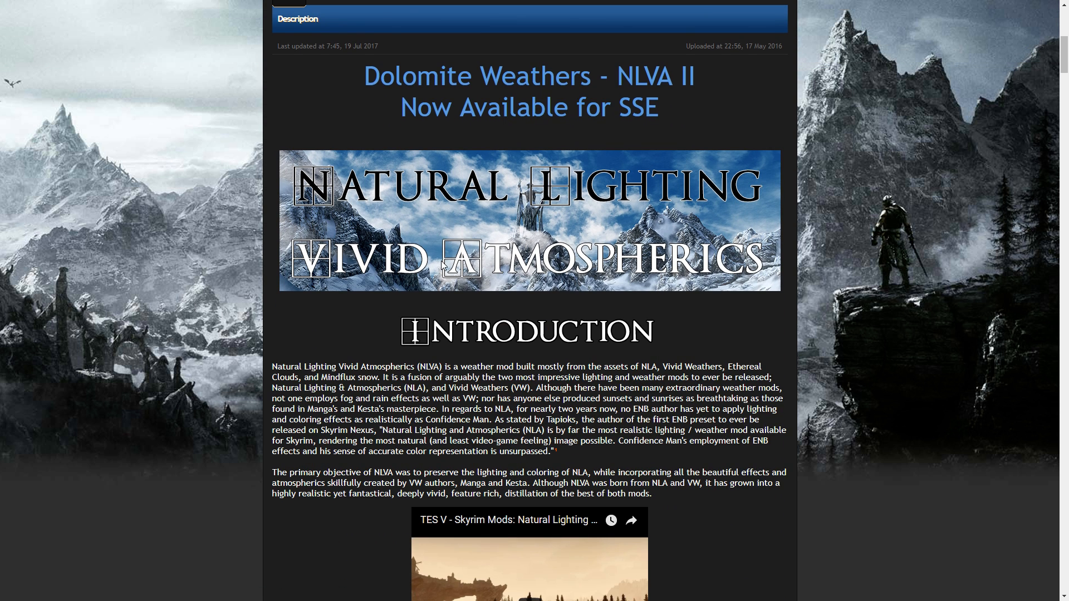
scroll(440, 260, down, 3)
scroll(441, 261, up, 12)
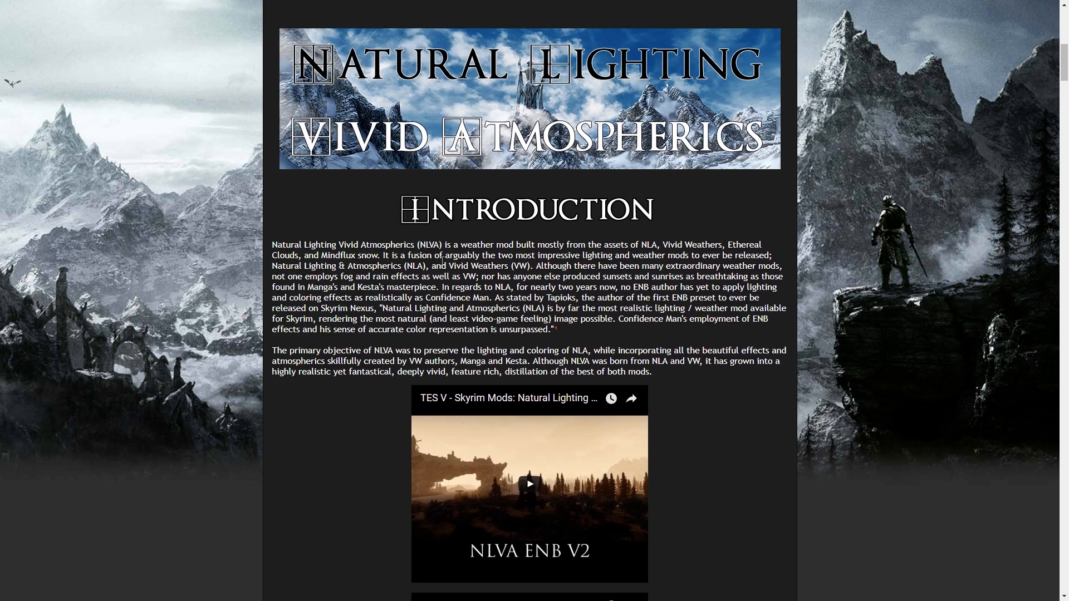
scroll(440, 267, up, 2)
Step: Go to the LuciEN NLVA ENB - Enhanced page and highlight its installation lines from the ENB binary to the manual file copy
key(ctrl+Tab)
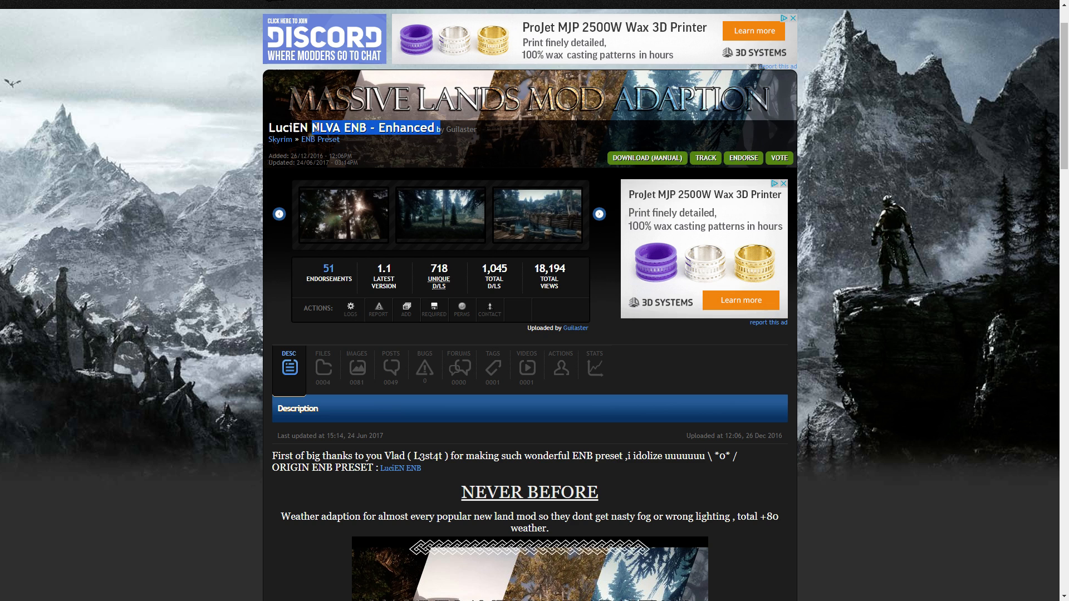
scroll(368, 173, down, 4)
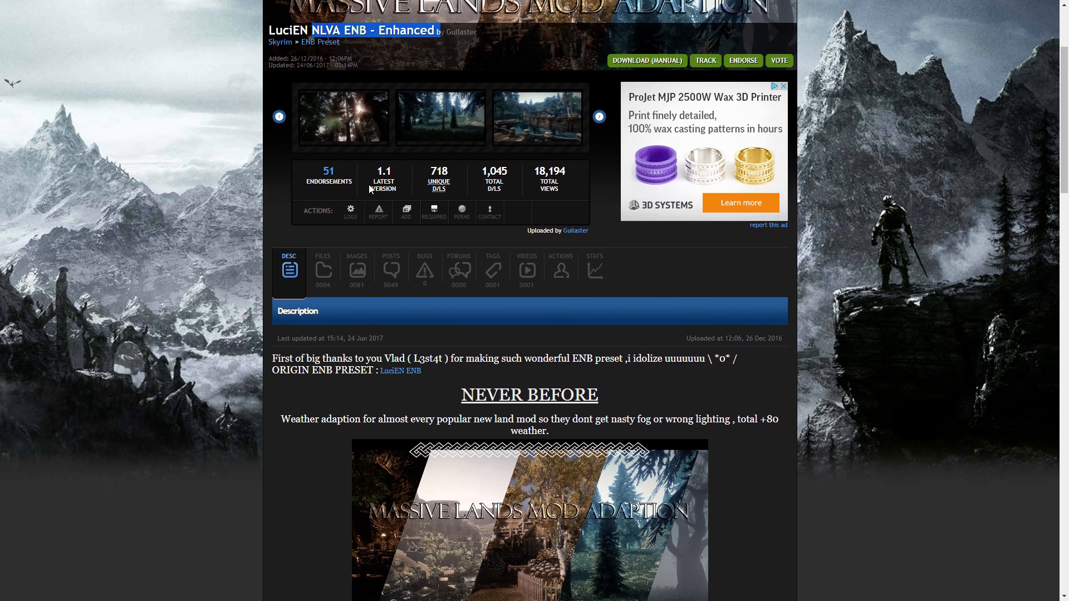
scroll(305, 263, down, 13)
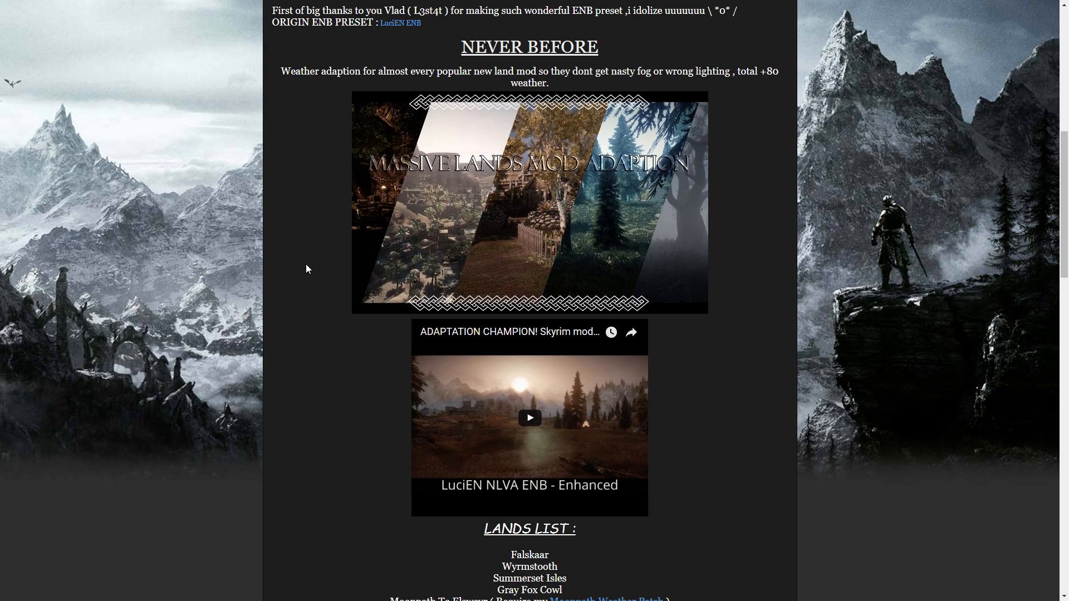
scroll(305, 269, down, 4)
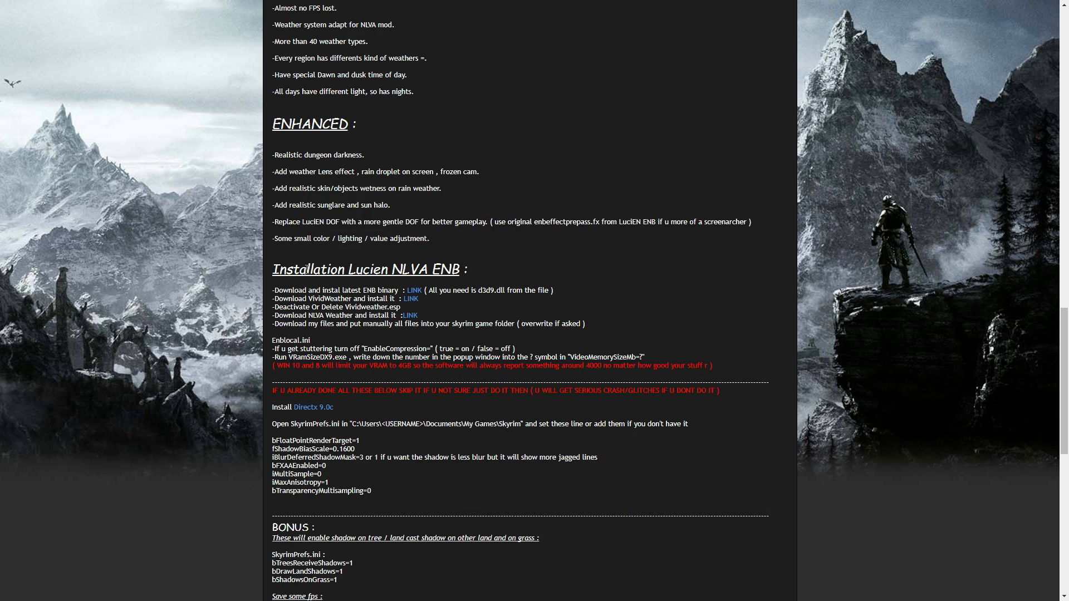
drag(280, 290, 505, 285)
drag(338, 290, 378, 290)
drag(276, 299, 416, 307)
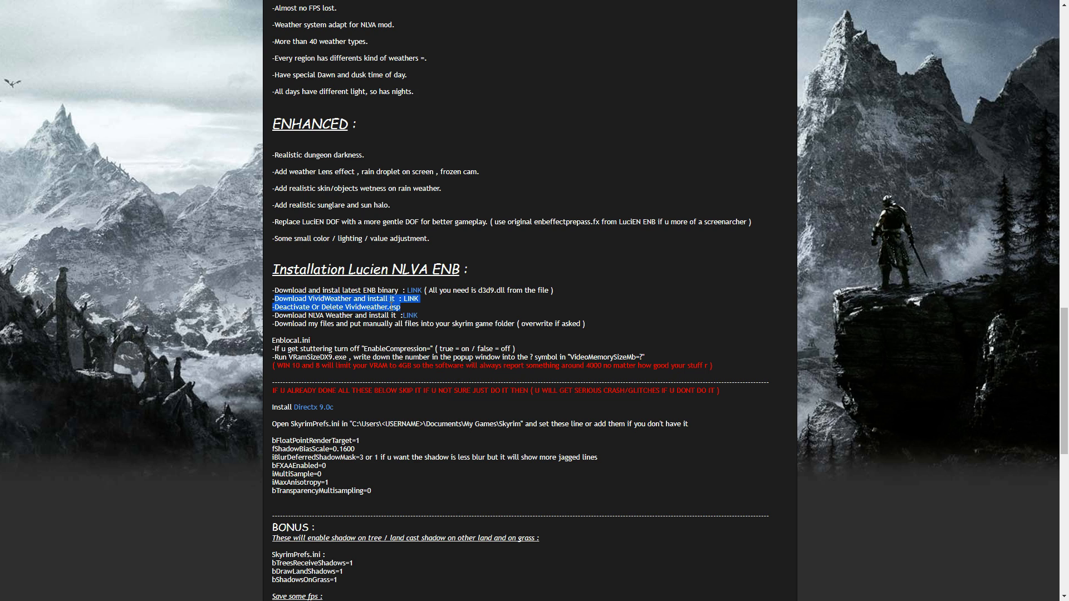
drag(279, 315, 429, 313)
drag(293, 325, 391, 327)
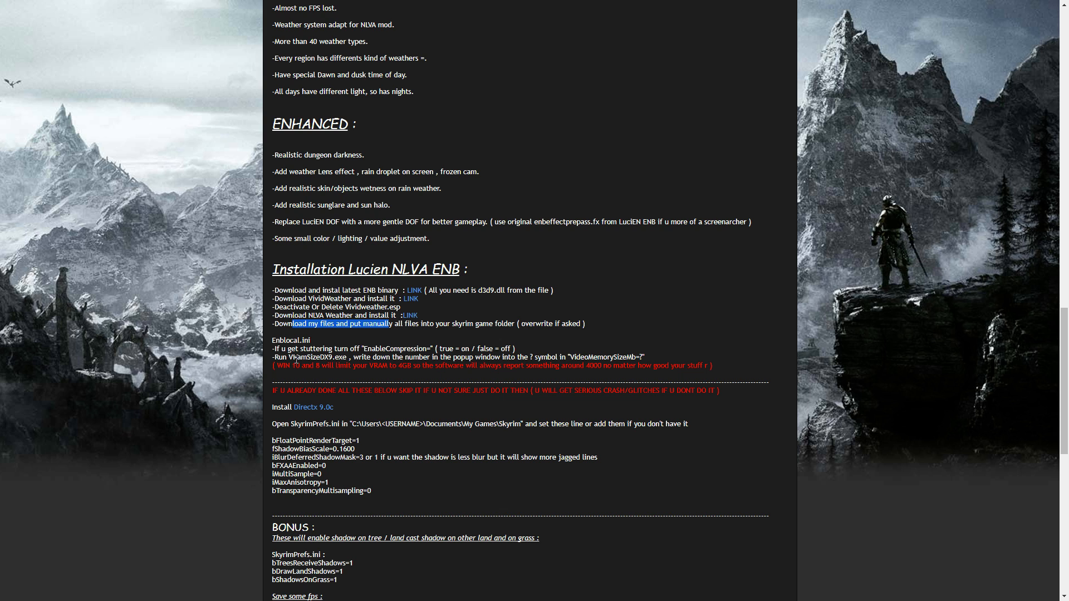
Step: Show the files of LuciEN NLVA ENB - Enhanced and examine the main and optional downloads
scroll(352, 322, up, 20)
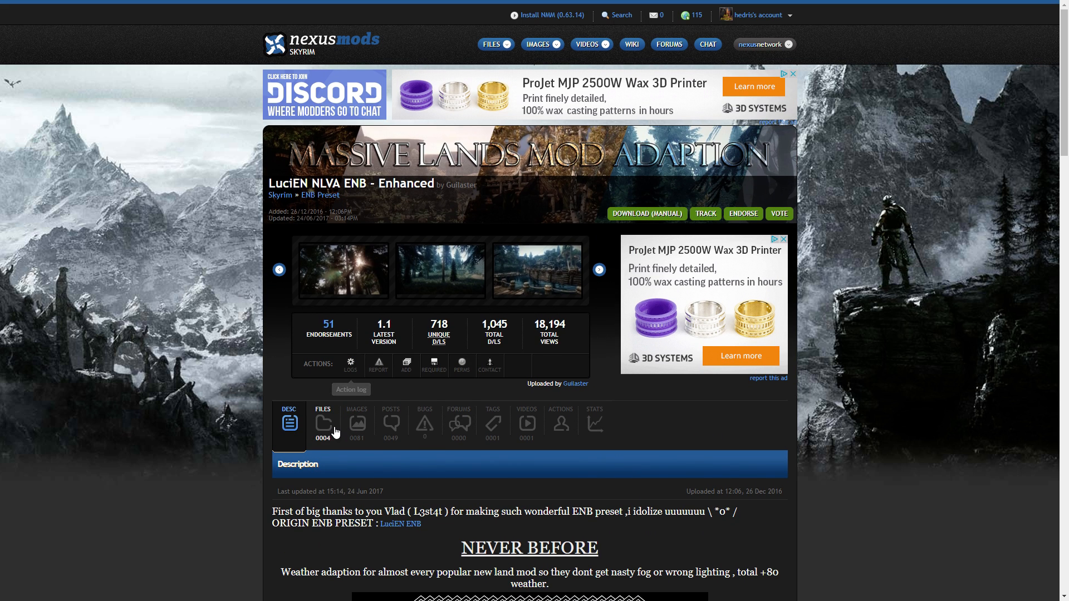
click(323, 424)
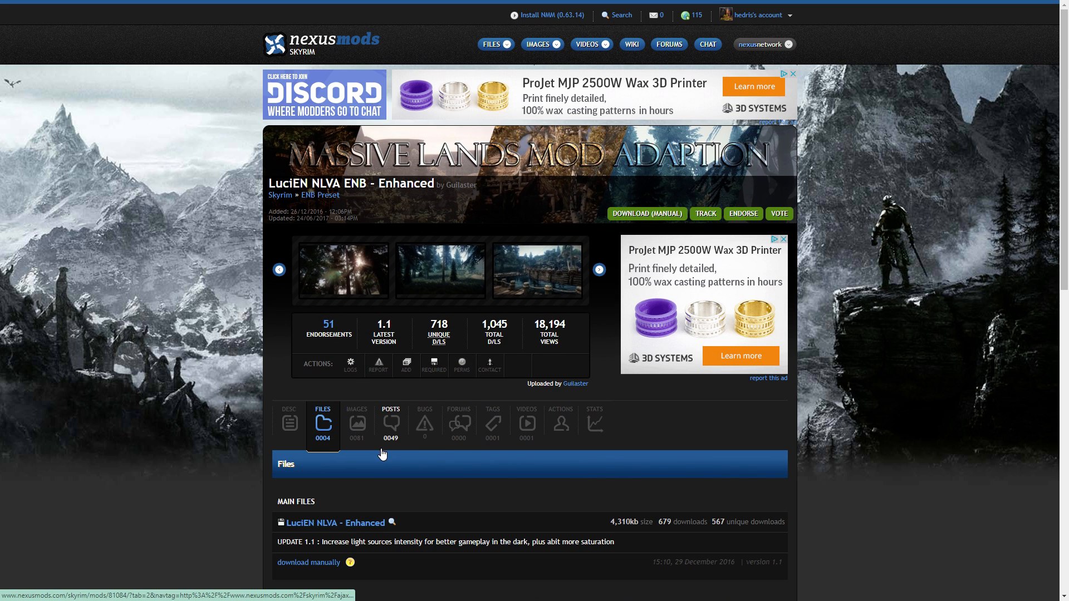
scroll(345, 439, down, 4)
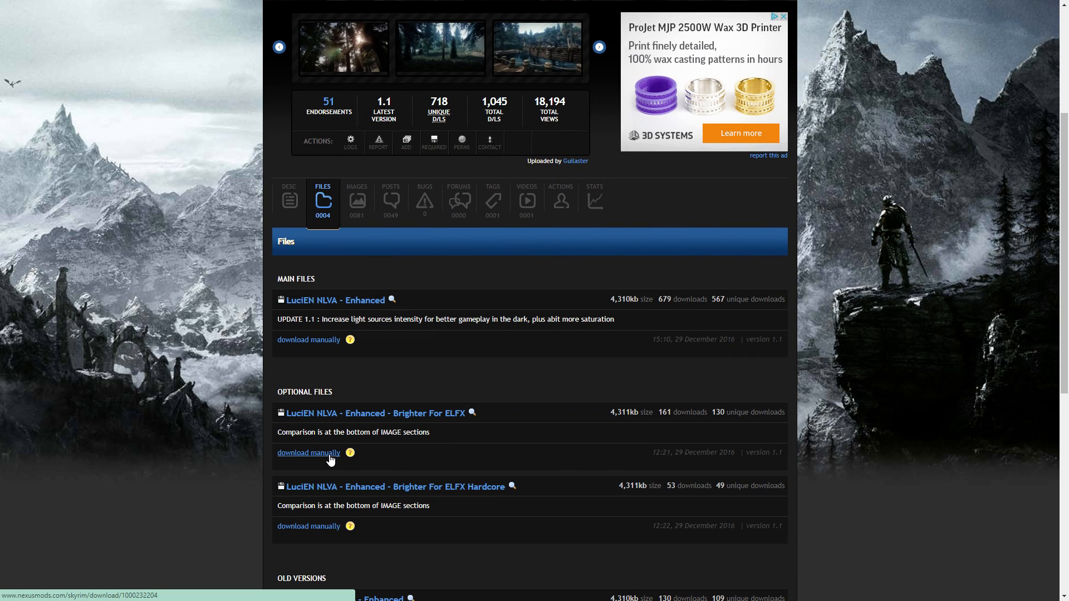
Step: Switch to Total Commander, view the contents of LuciEN NLVA - Enhanced-81084-1-1.rar from Downloads and return to the Downloads folder
key(alt+Tab)
double_click(559, 96)
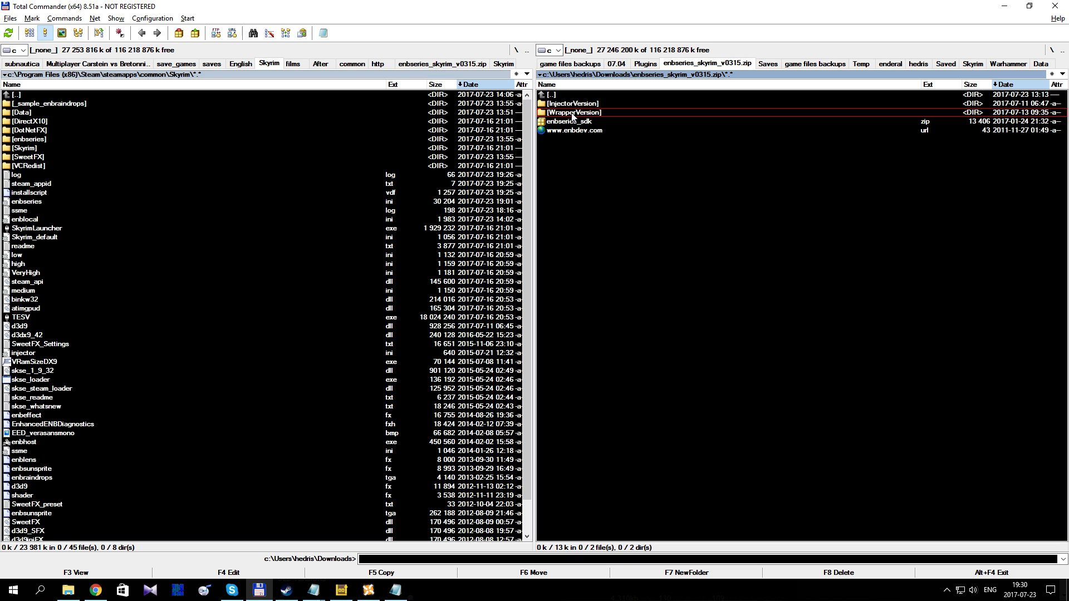
double_click(562, 95)
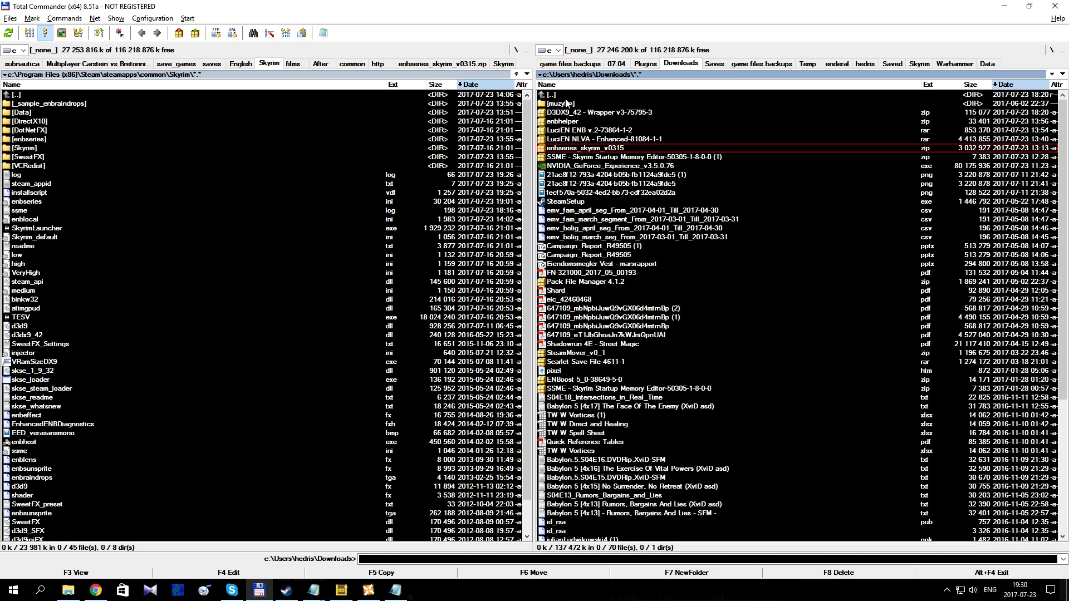
double_click(582, 139)
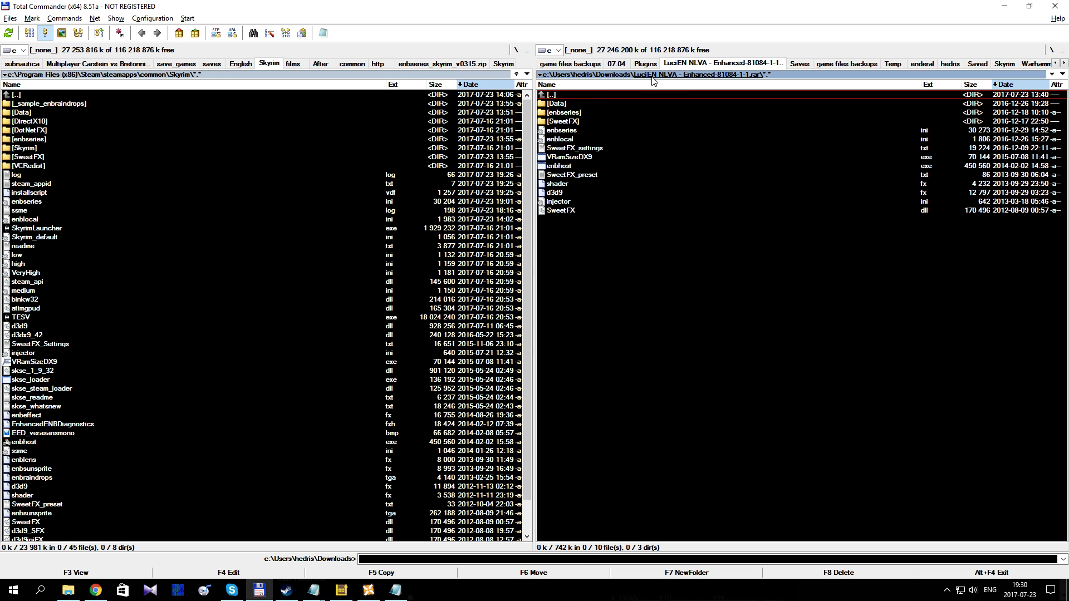
double_click(577, 92)
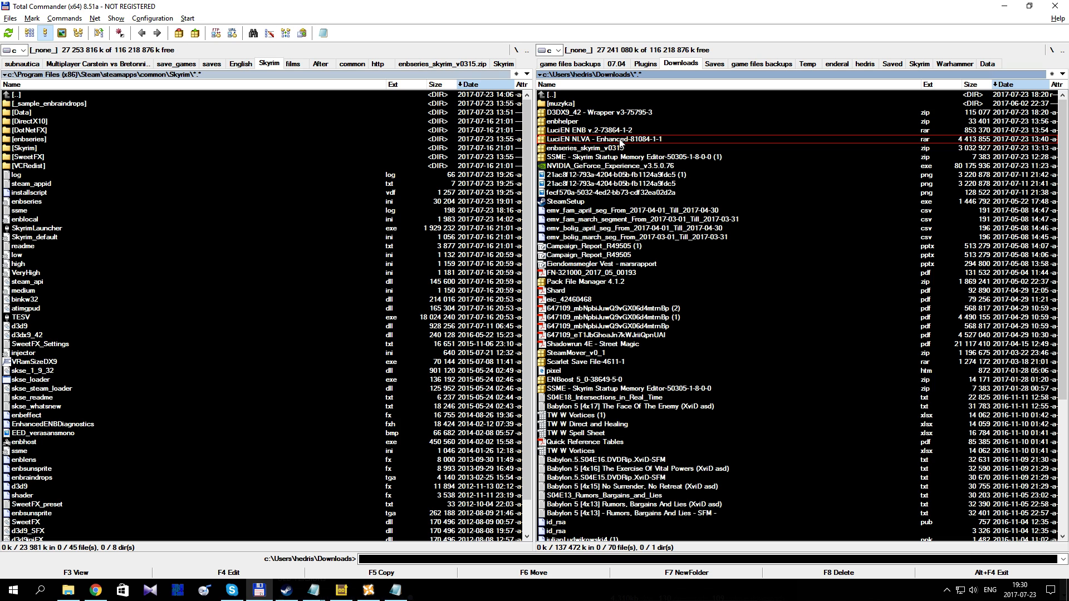
Step: Switch back to Chrome, leave full-screen view and examine the Enhanced ENB Night Eye page's description and installation sections
key(alt+Tab)
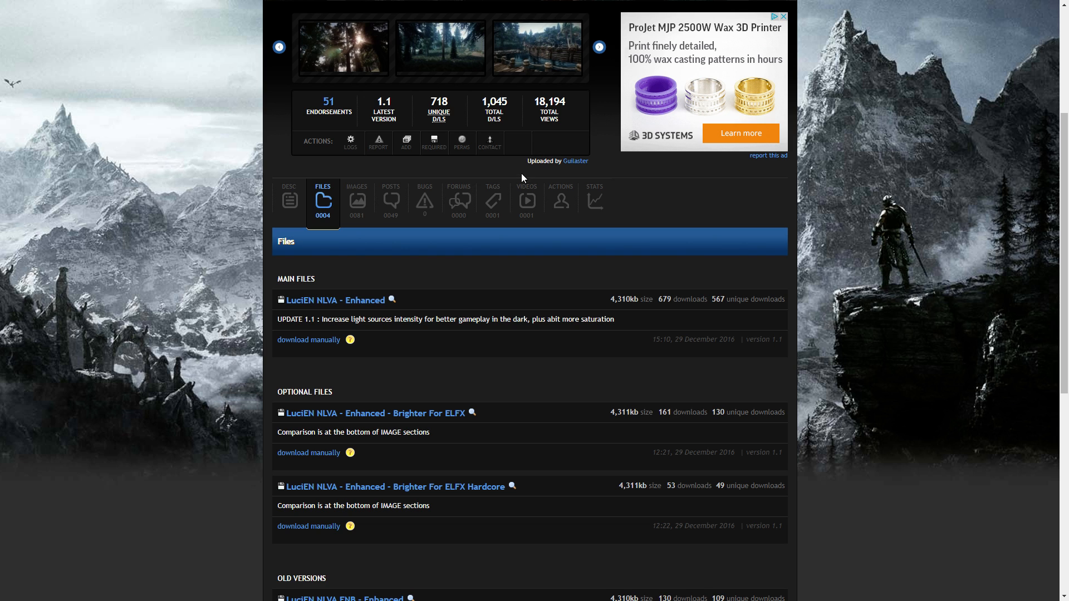
key(F11)
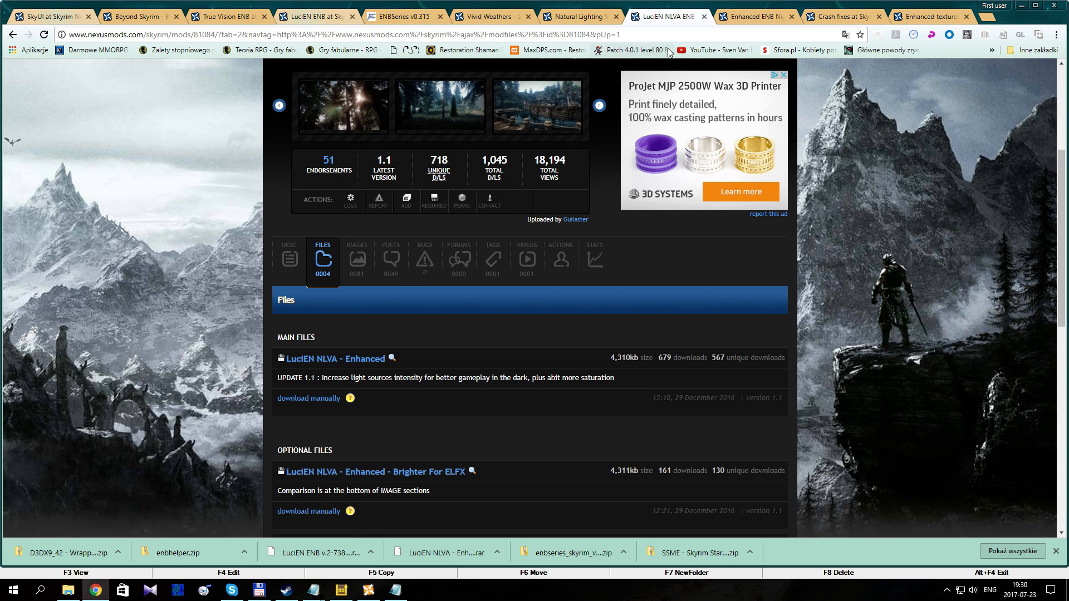
click(753, 17)
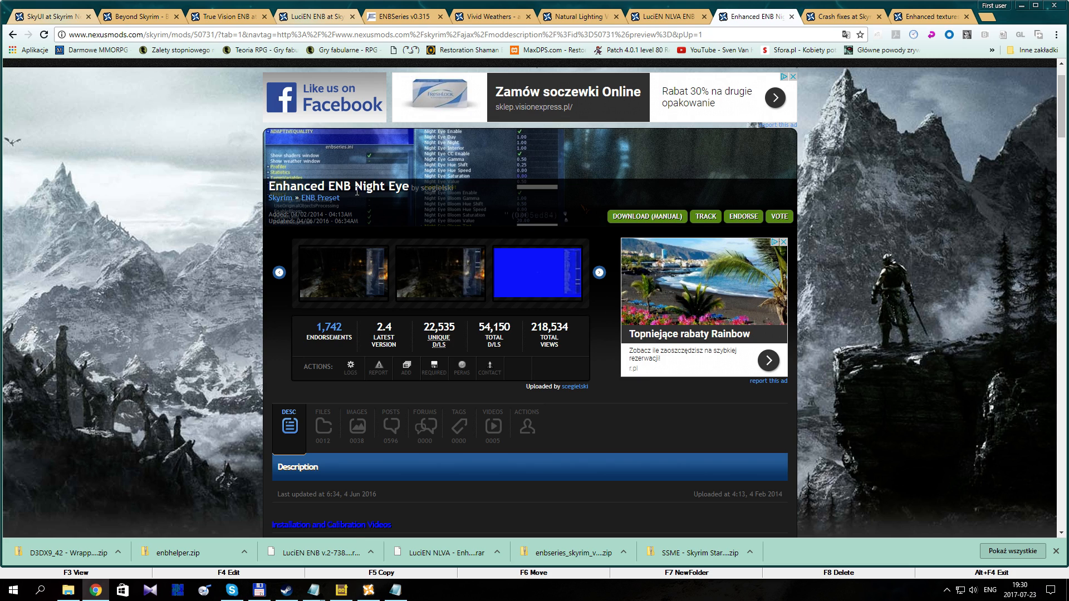
scroll(369, 336, down, 4)
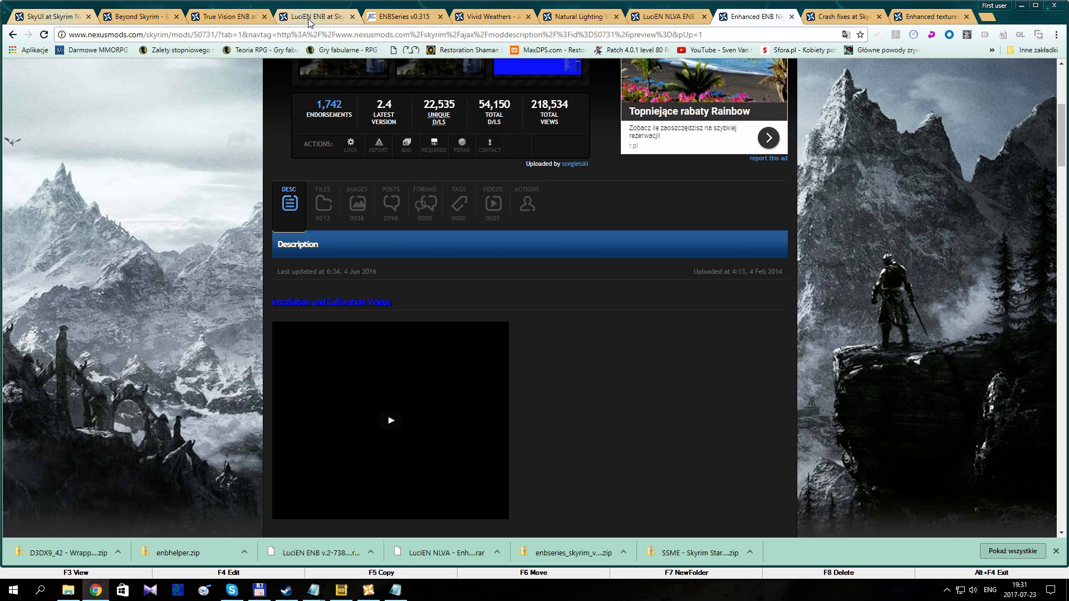
scroll(538, 342, down, 7)
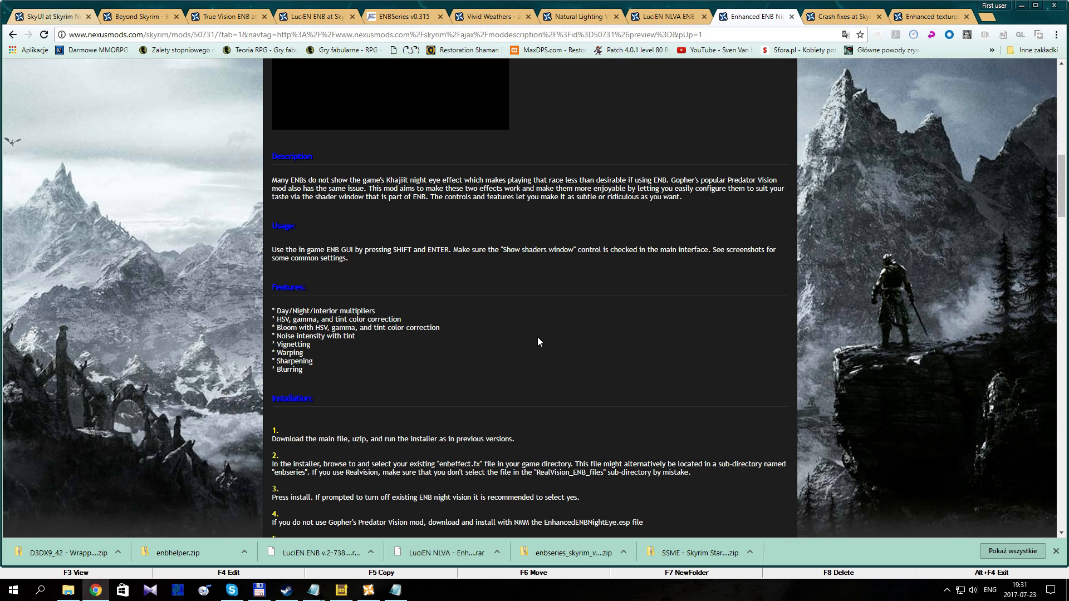
scroll(538, 342, up, 9)
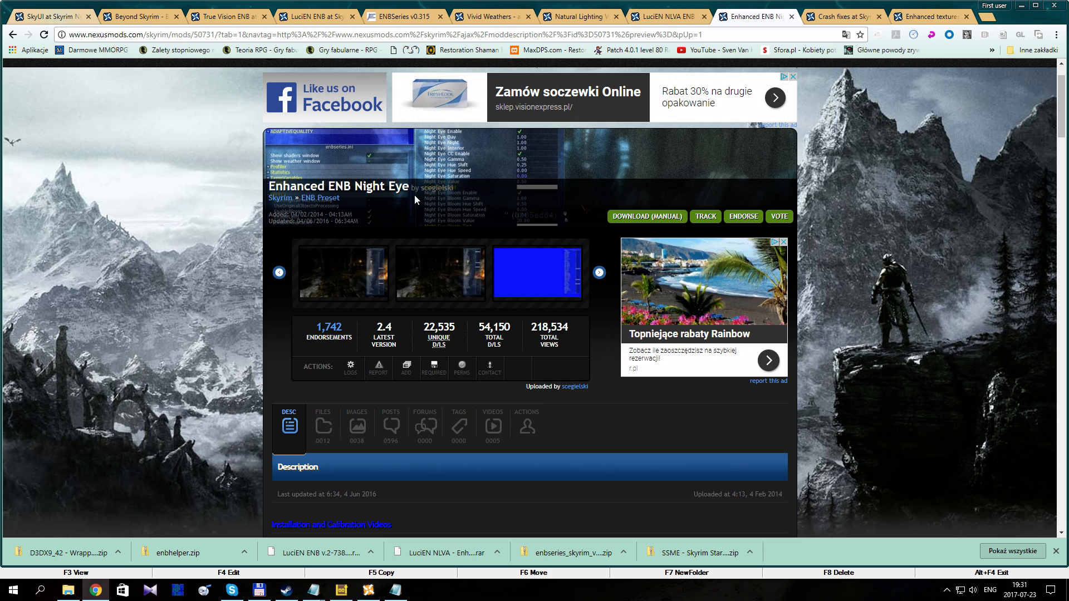
Step: Return to the LuciEN ENB page in full-screen view and highlight step 5 under Installation Lucien NLVA
click(334, 20)
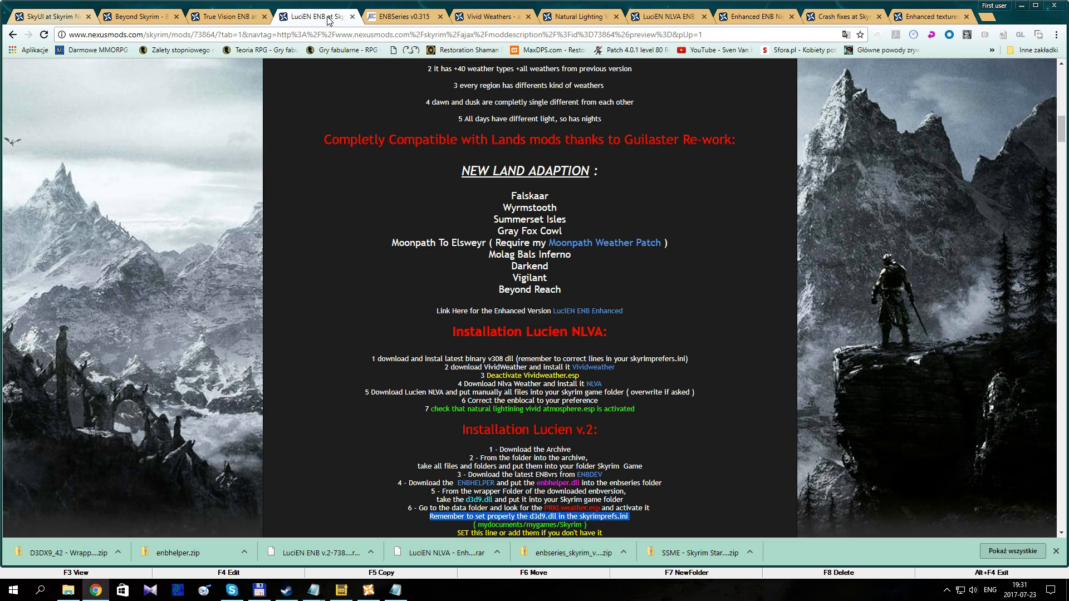
key(F11)
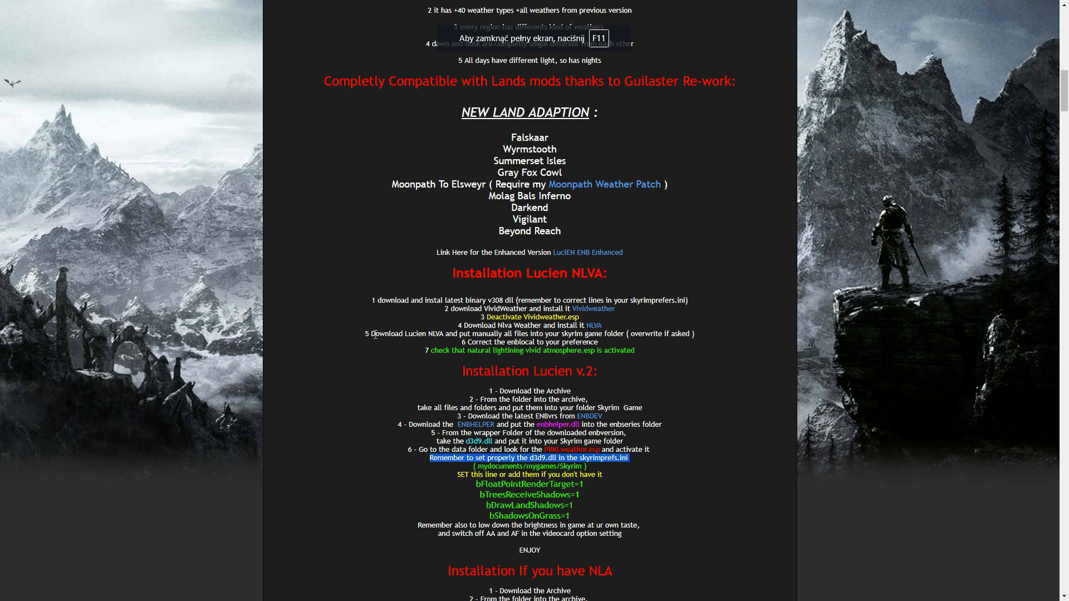
drag(375, 334, 566, 332)
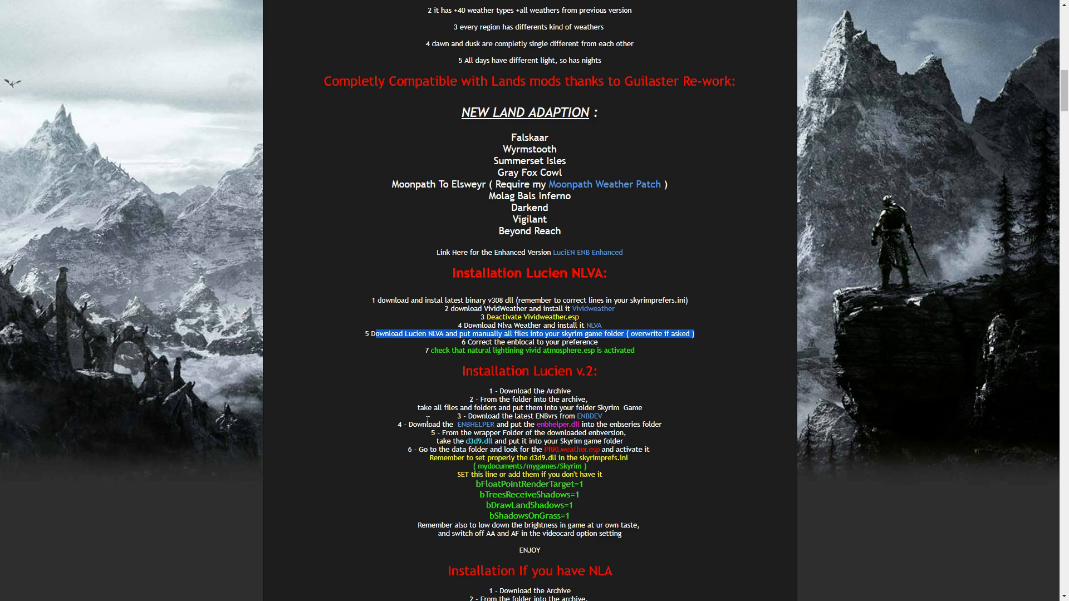
Step: Highlight step 3 and the enbhelper.dll instruction under Installation Lucien v.2, and open the linked ENBHELPER page
drag(468, 416, 611, 415)
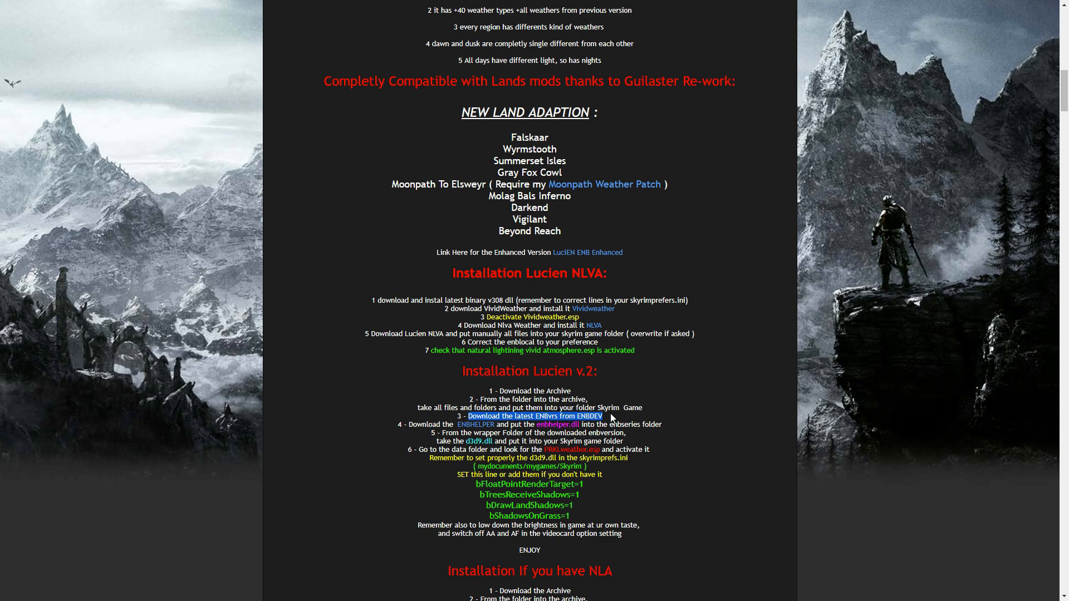
click(613, 419)
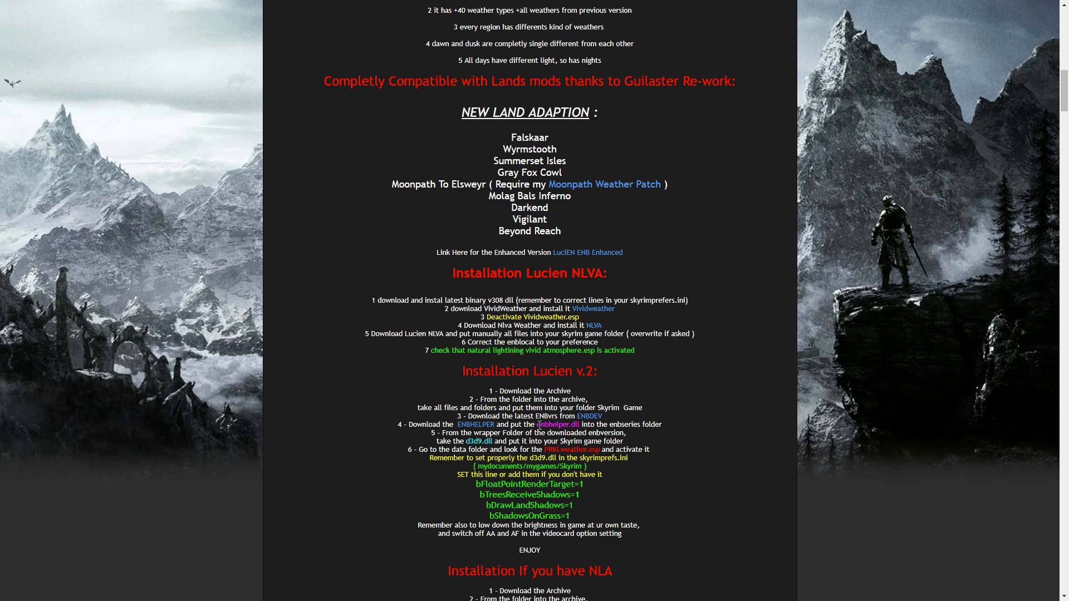
drag(536, 426, 650, 426)
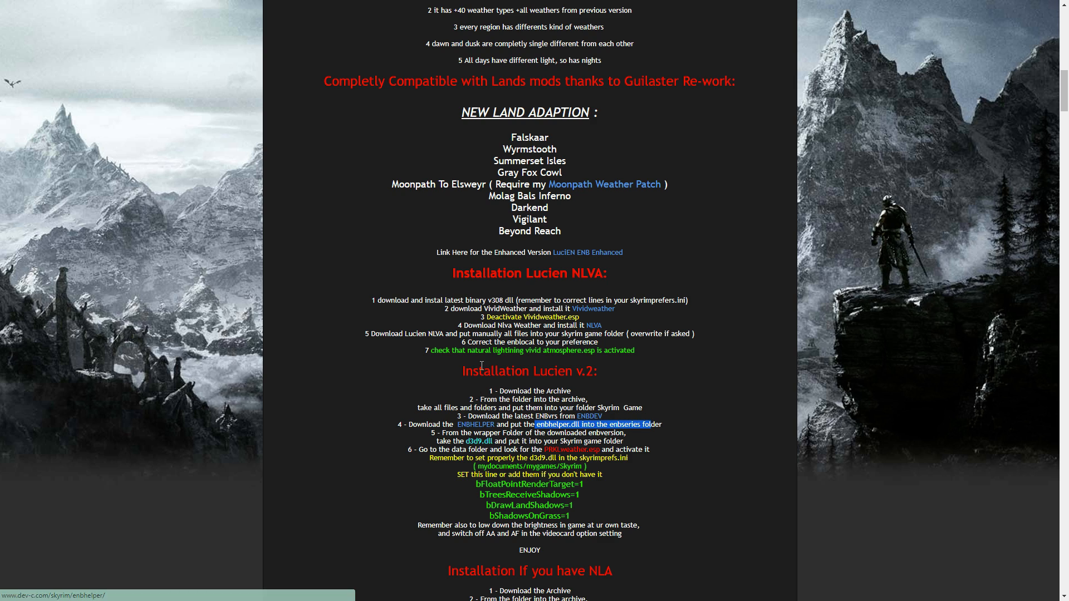
click(474, 424)
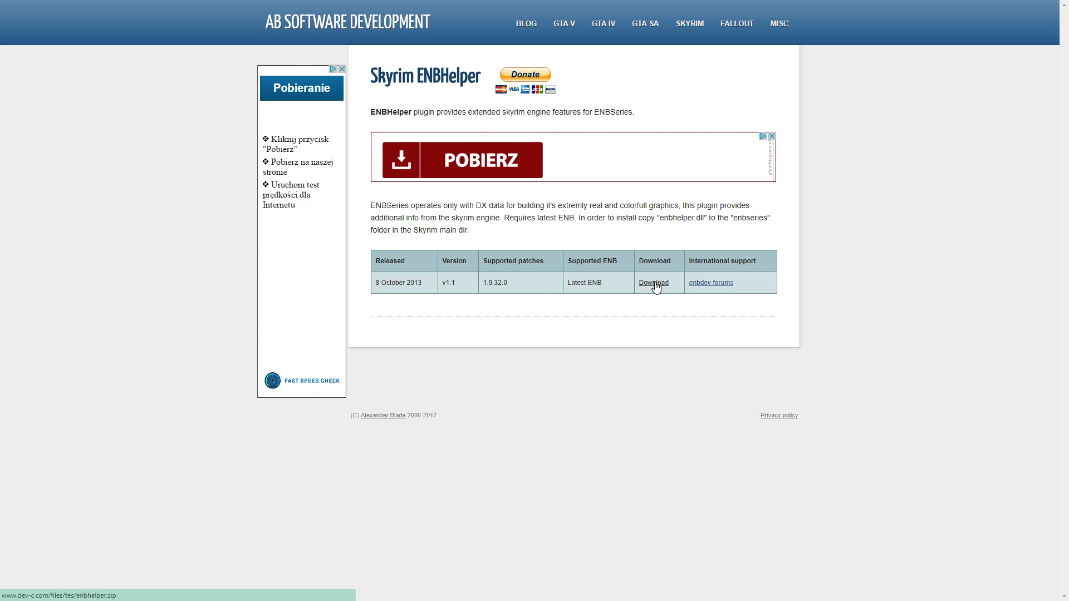
Step: Switch to Total Commander, show enbhelper.dll inside enbhelper.zip with Skyrim's enbseries folder as destination, and leave the archive
key(alt+Tab)
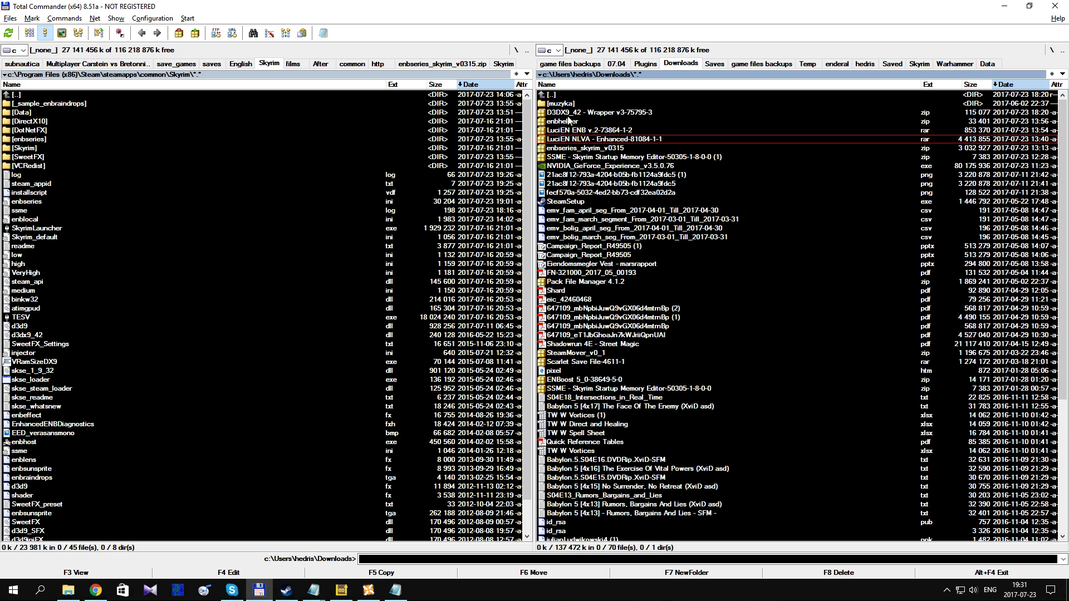
double_click(567, 120)
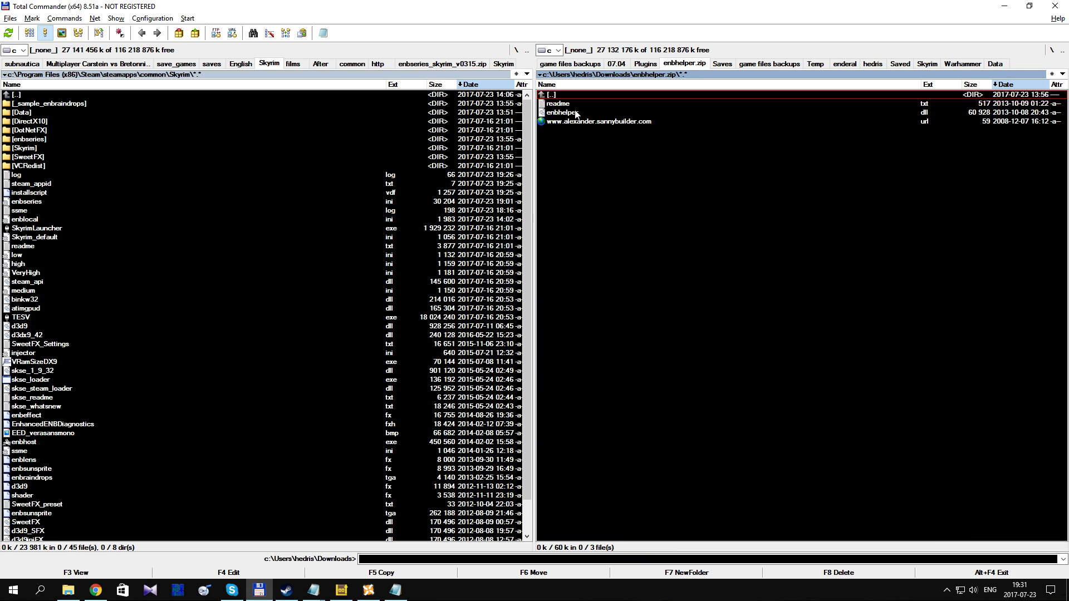
click(576, 113)
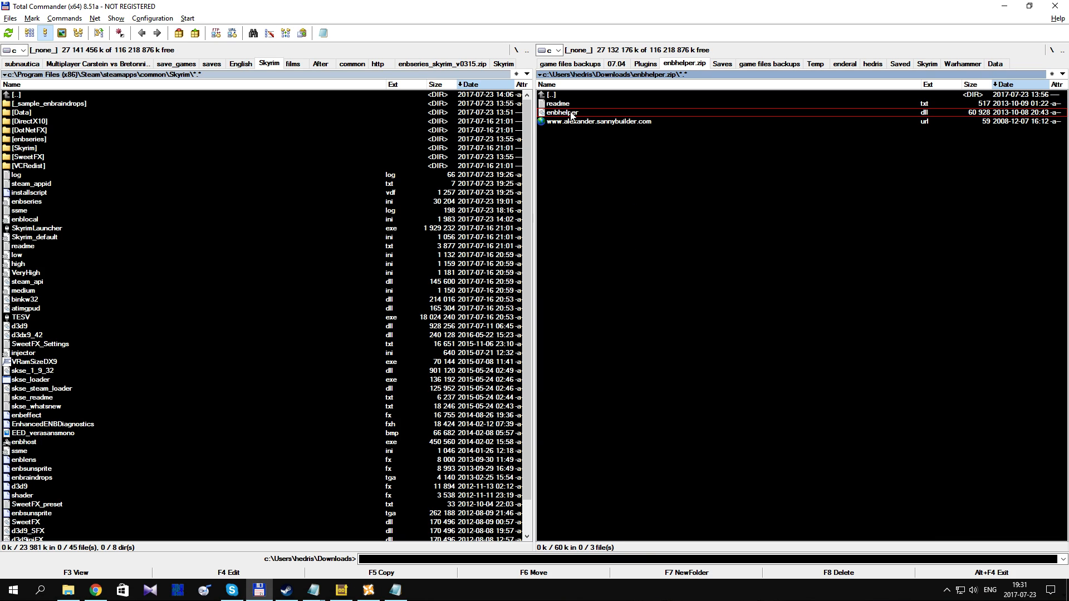
double_click(49, 140)
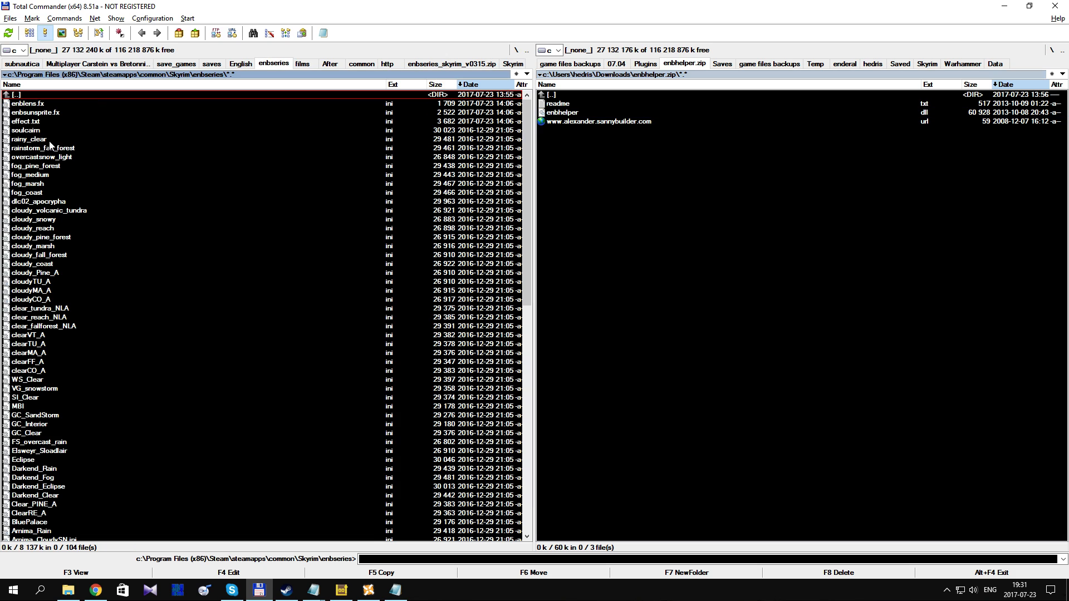
click(581, 115)
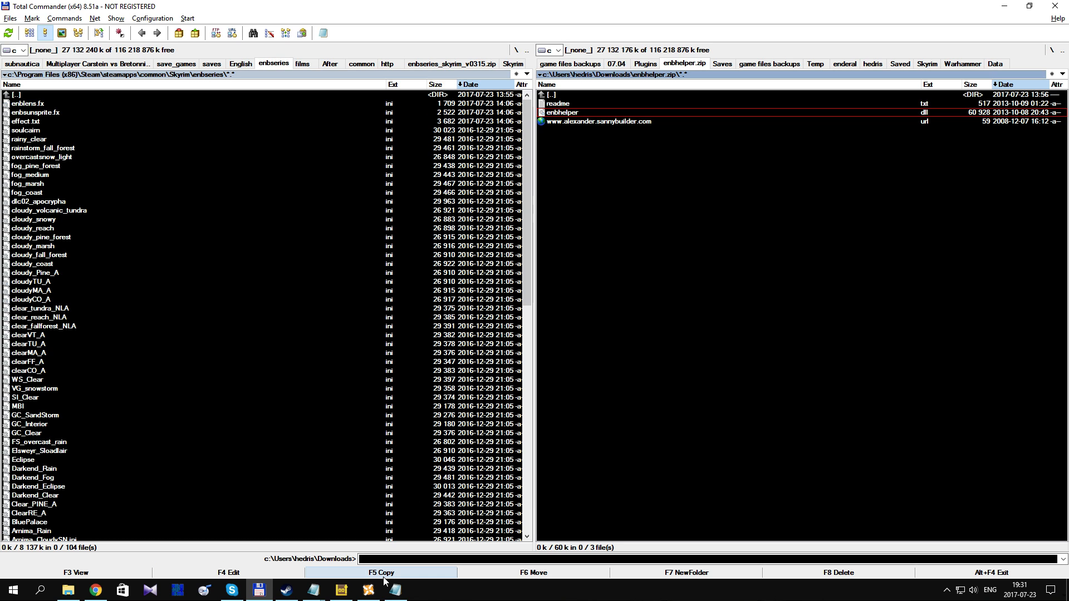
double_click(560, 94)
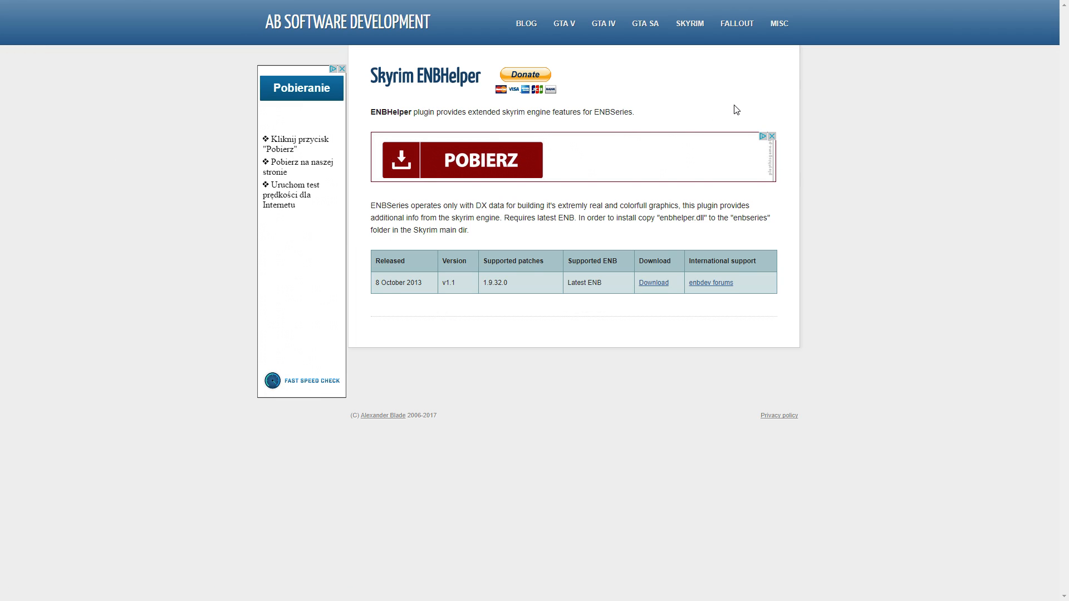
Step: In Chrome, go back from the Skyrim ENBHelper page to the LuciEN ENB page and view it in full screen
key(F11)
click(240, 17)
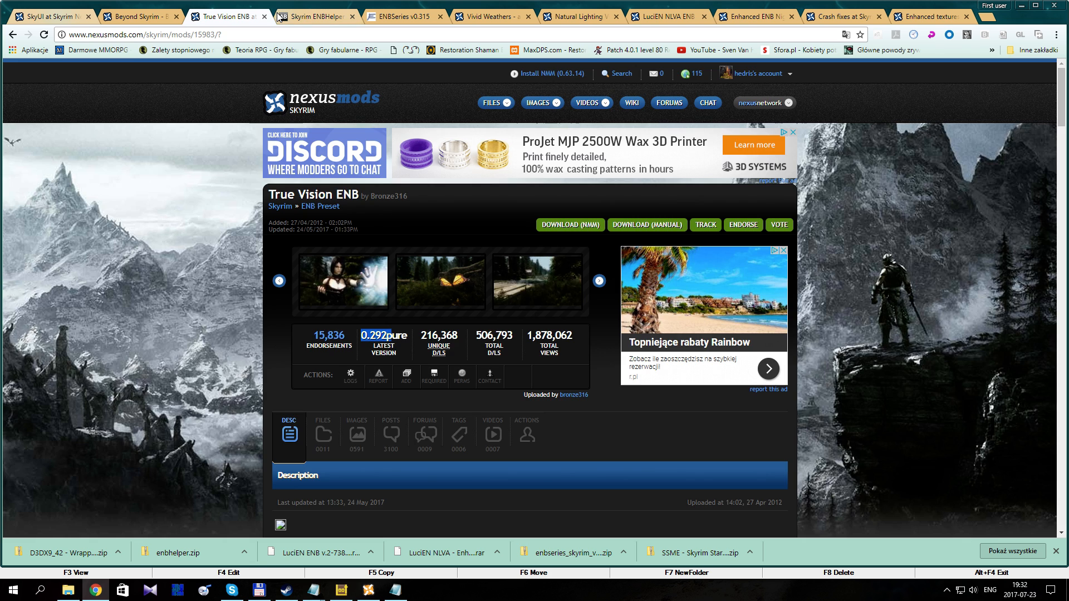
click(330, 17)
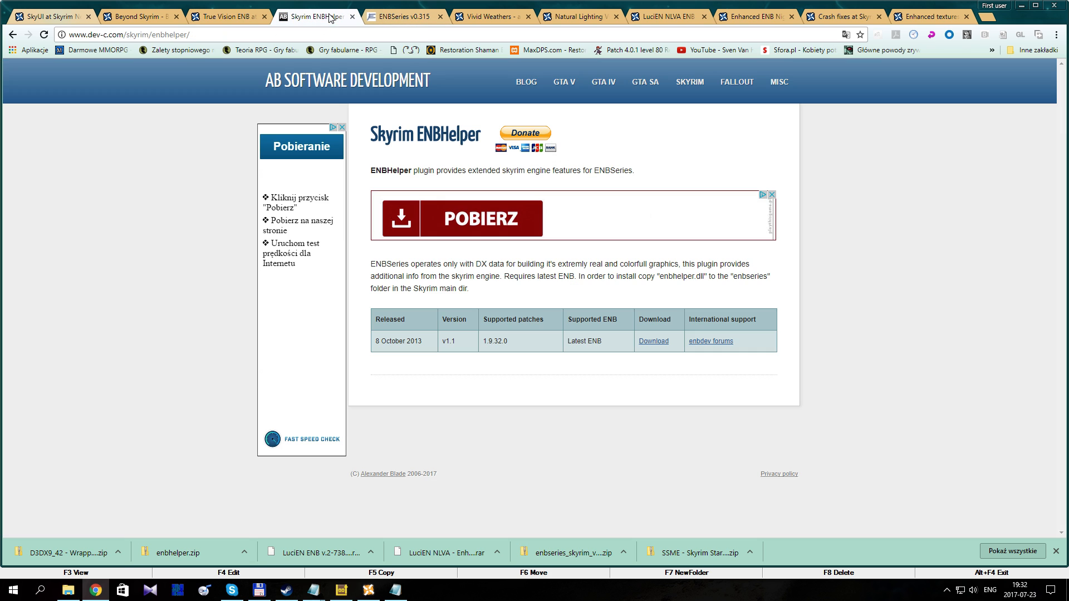
click(10, 37)
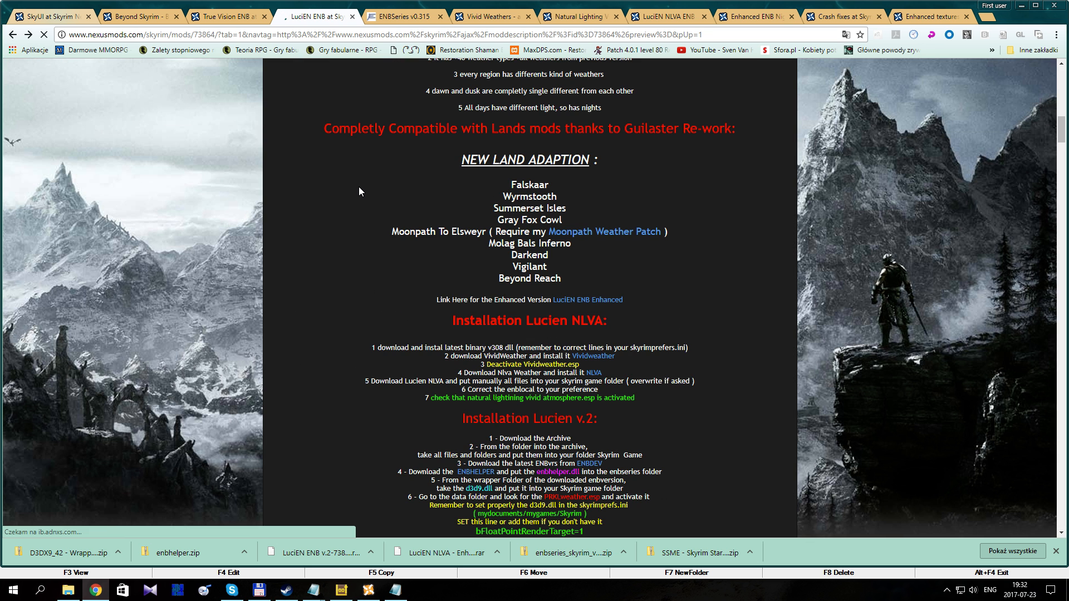
key(F11)
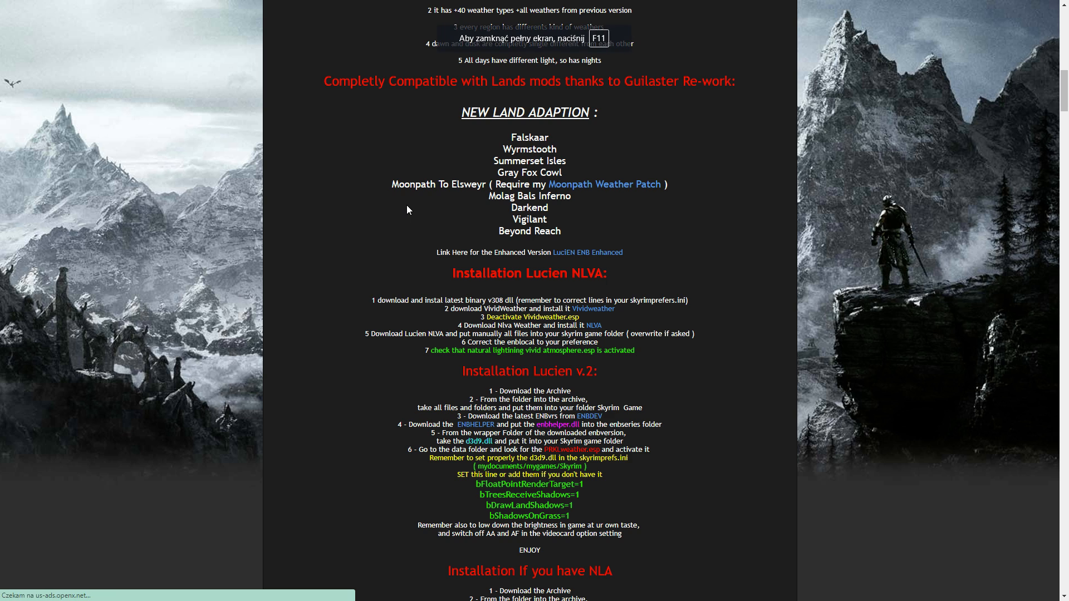
Step: Highlight steps 1 to 5 of the Installation Lucien v.2 instructions
scroll(579, 307, down, 3)
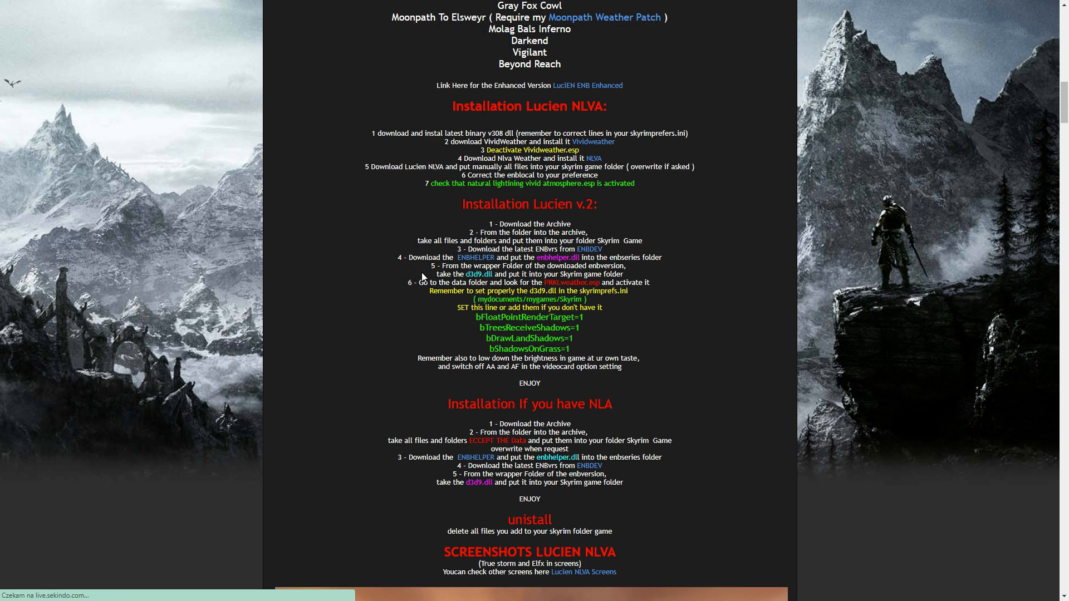
double_click(638, 268)
triple_click(639, 269)
drag(653, 273, 398, 227)
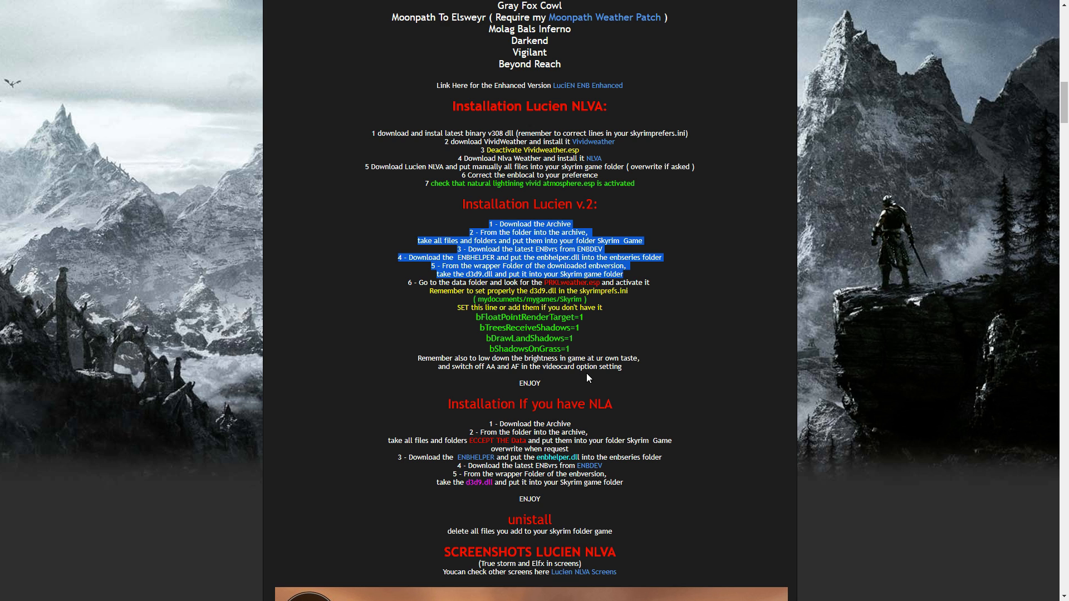
Step: Show the Crash fixes mod page on Nexus Mods and examine its Crash Fixes v12 main file entry
key(ctrl+Tab)
key(ctrl+Tab)
key(ctrl+Tab)
key(ctrl+Tab)
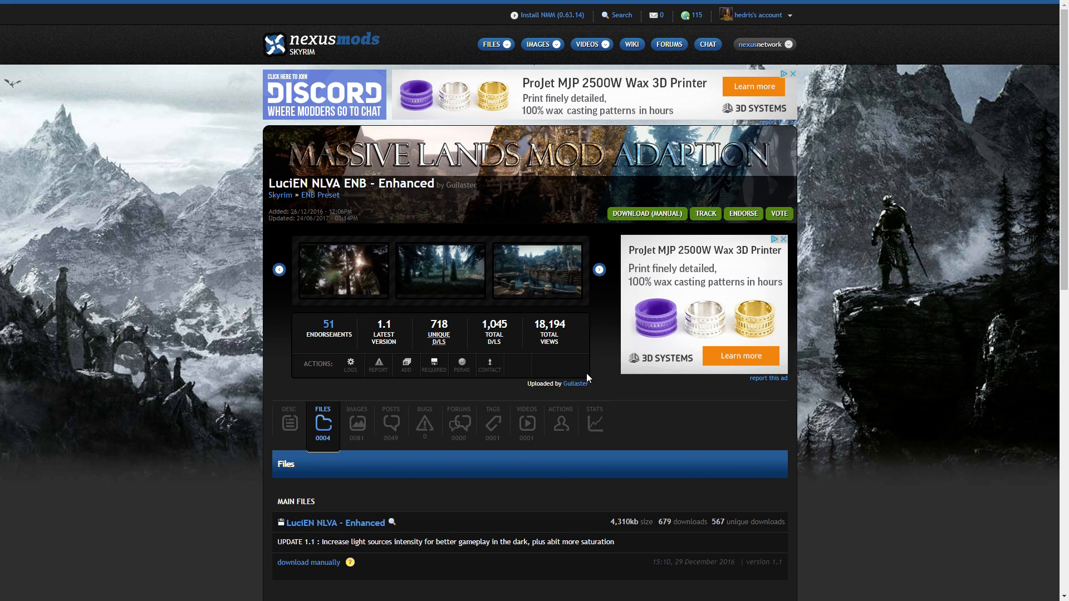
key(ctrl+Tab)
key(ctrl+Tab)
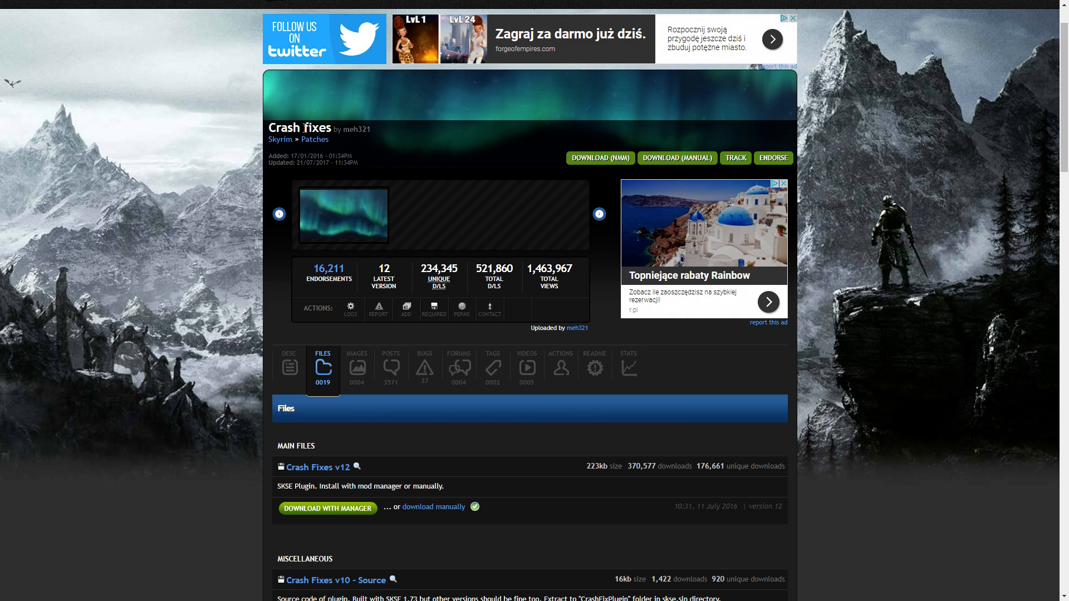
scroll(345, 144, up, 1)
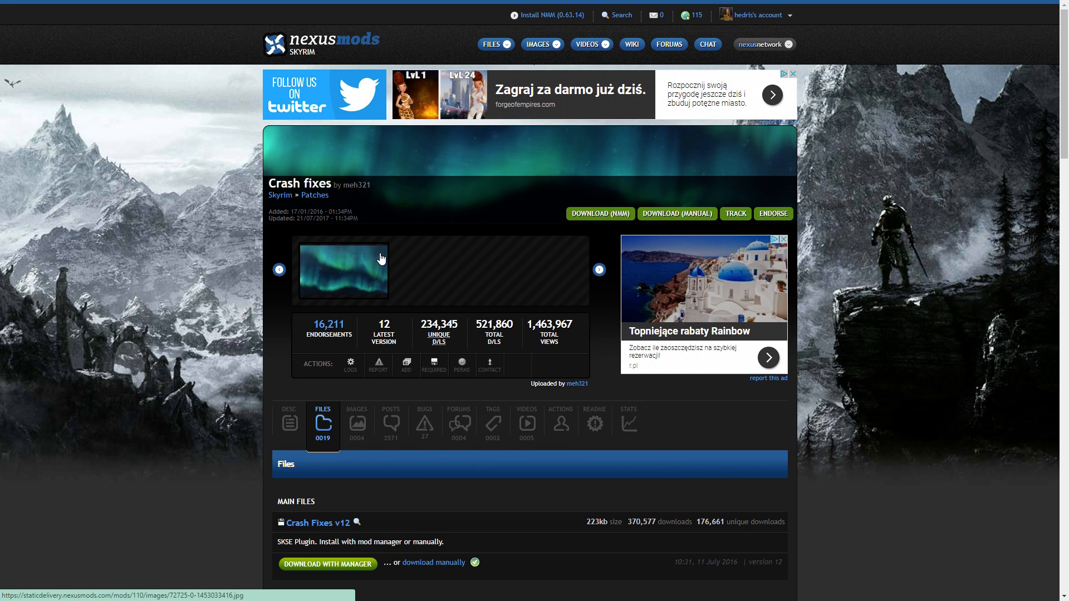
scroll(382, 257, down, 3)
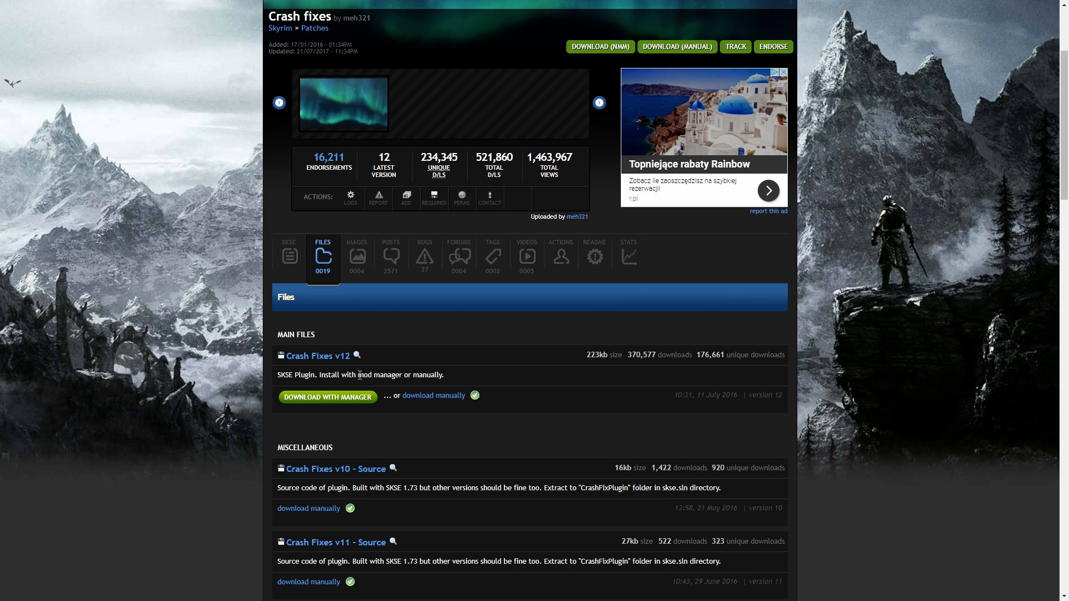
scroll(429, 374, up, 3)
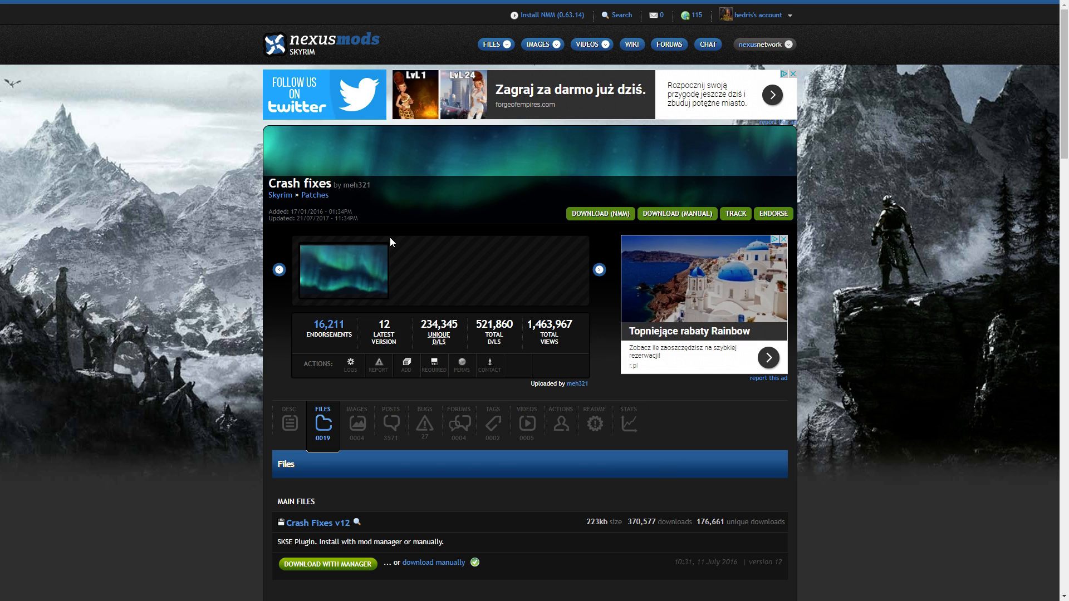
Step: Switch to the CrashFixPlugin file in Notepad and highlight the UseOSAllocators=1 line near the beginning
key(alt+Tab)
key(alt+Tab)
key(alt+Tab)
key(alt+Tab)
key(alt+Tab)
key(alt+Tab)
key(alt+Tab)
key(alt+Tab)
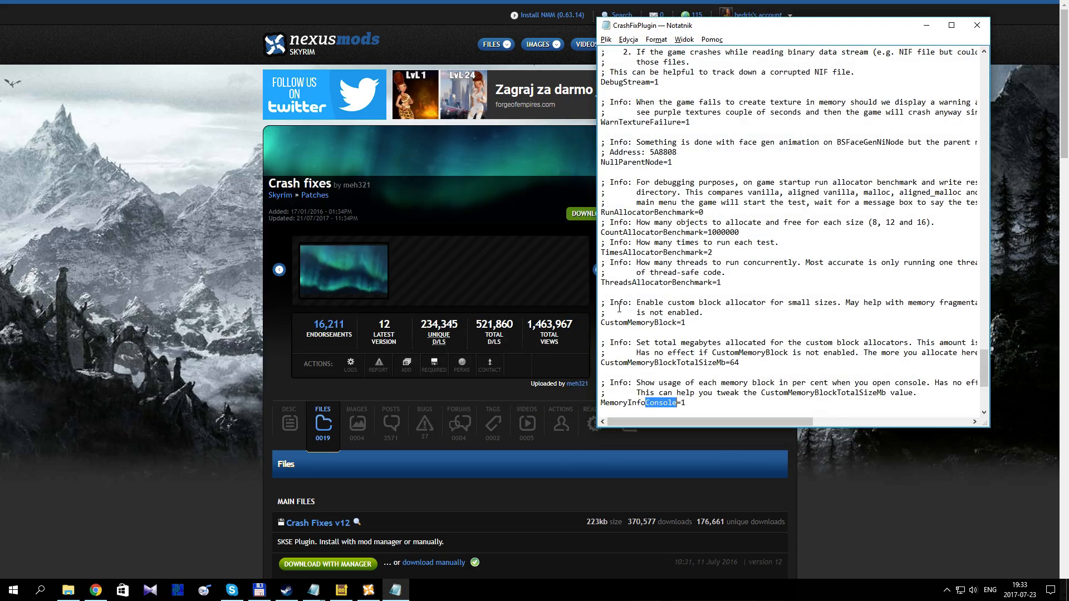
scroll(685, 71, up, 20)
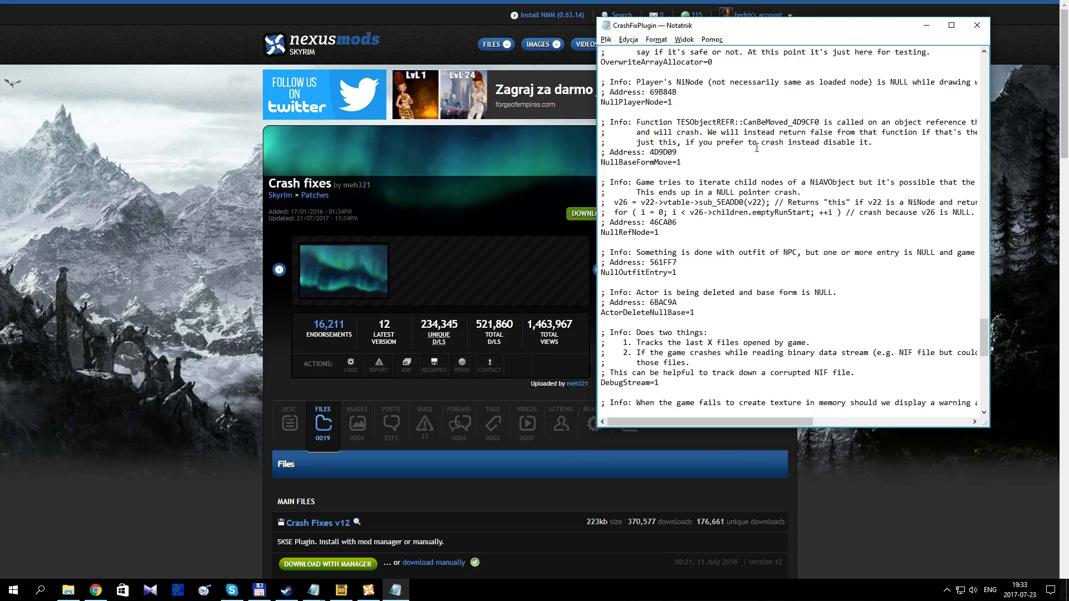
drag(984, 313, 957, 72)
double_click(648, 132)
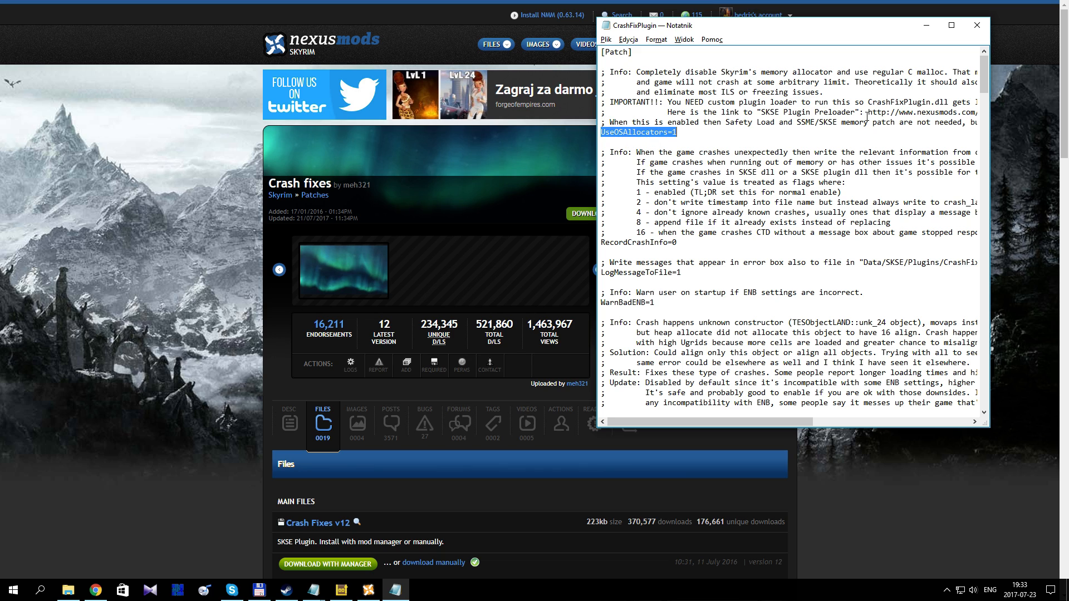
Step: Highlight the SKSE Plugin Preloader link in the comments, and point out the value of UseOSAllocators
drag(868, 112, 982, 114)
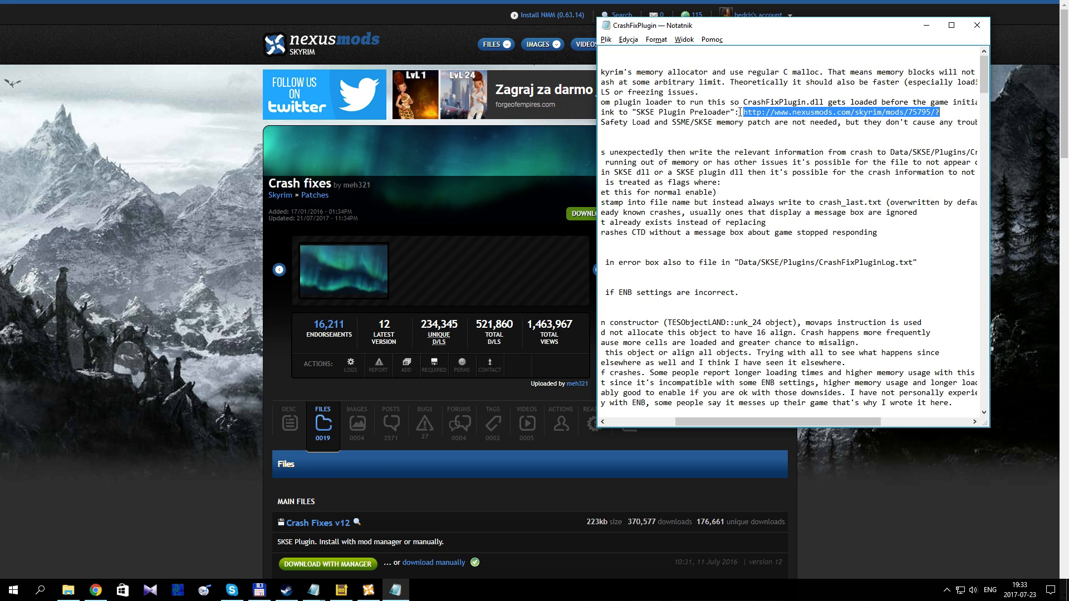
drag(707, 421, 624, 405)
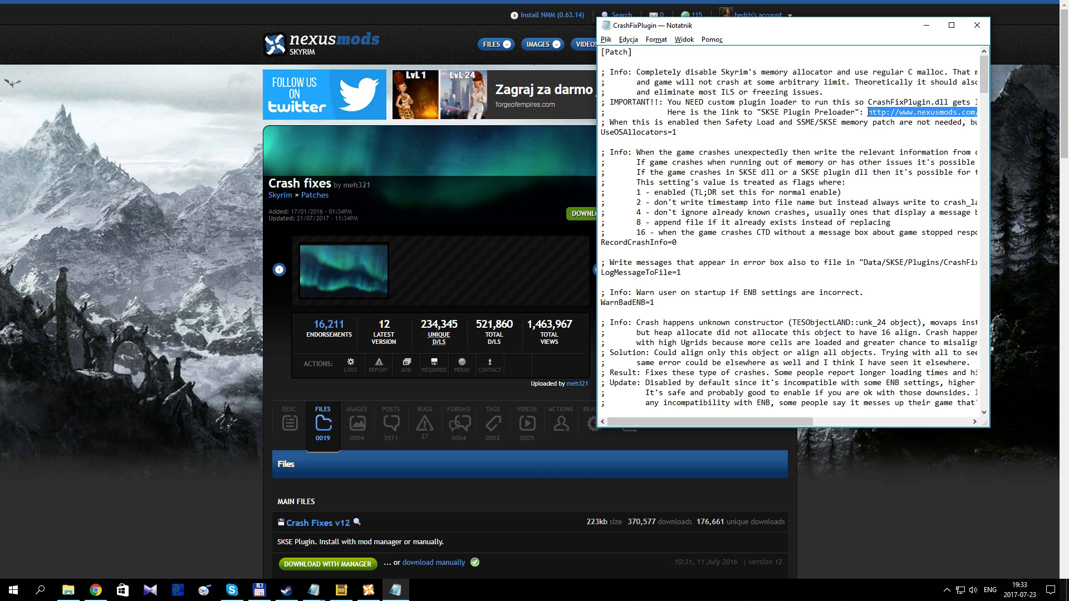
click(680, 132)
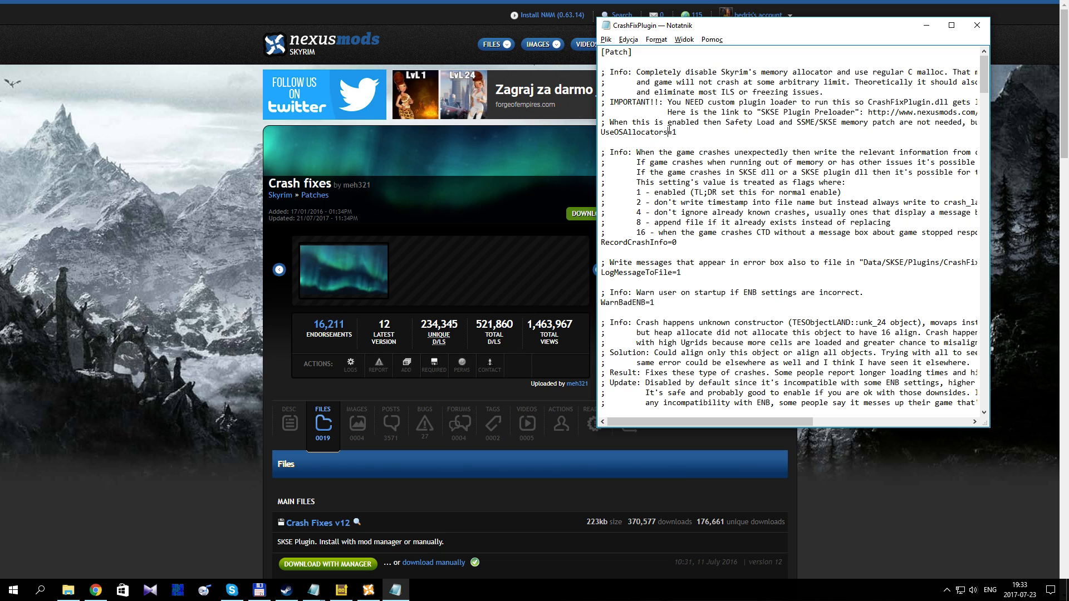
drag(679, 132, 671, 132)
click(729, 191)
Step: Search CrashFixPlugin for "custom" and advance through the matches to the CustomMemoryBlock setting
key(ctrl+f)
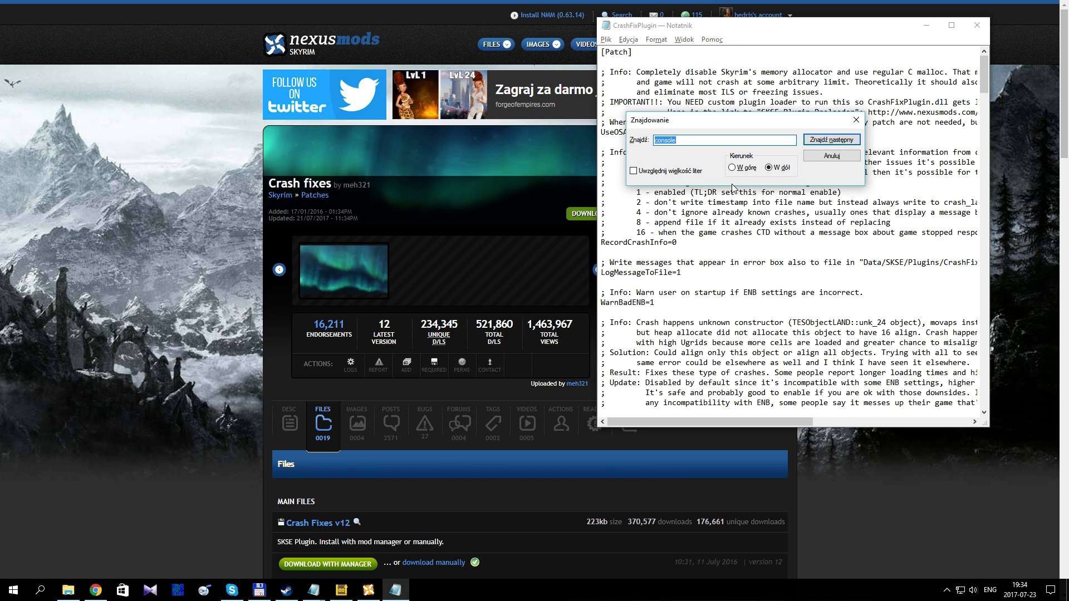
text(bl)
key(BackSpace)
key(BackSpace)
text(custom)
key(Return)
key(Return)
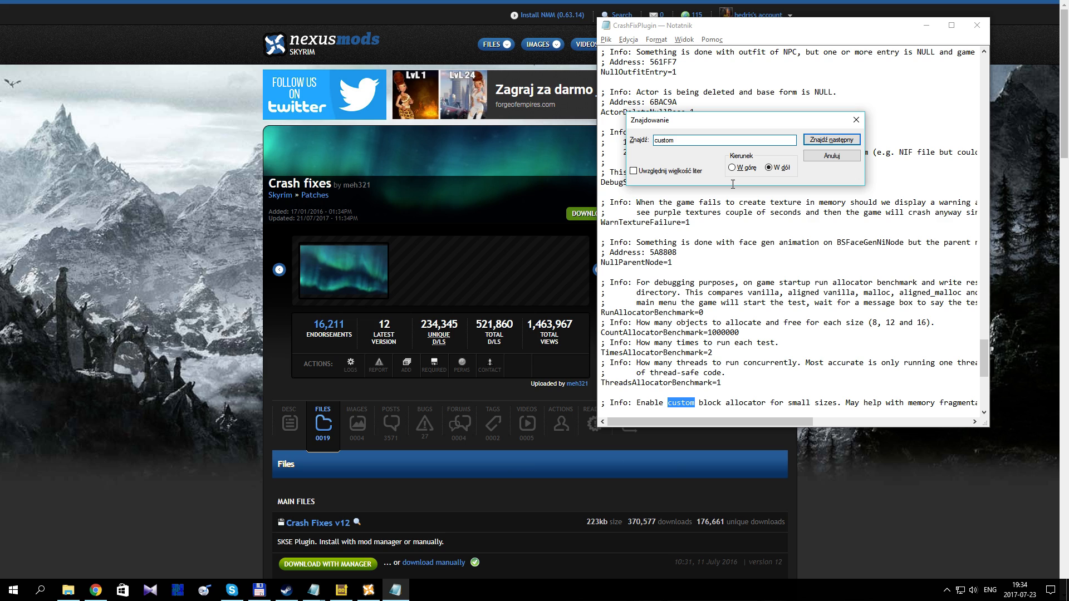
key(Return)
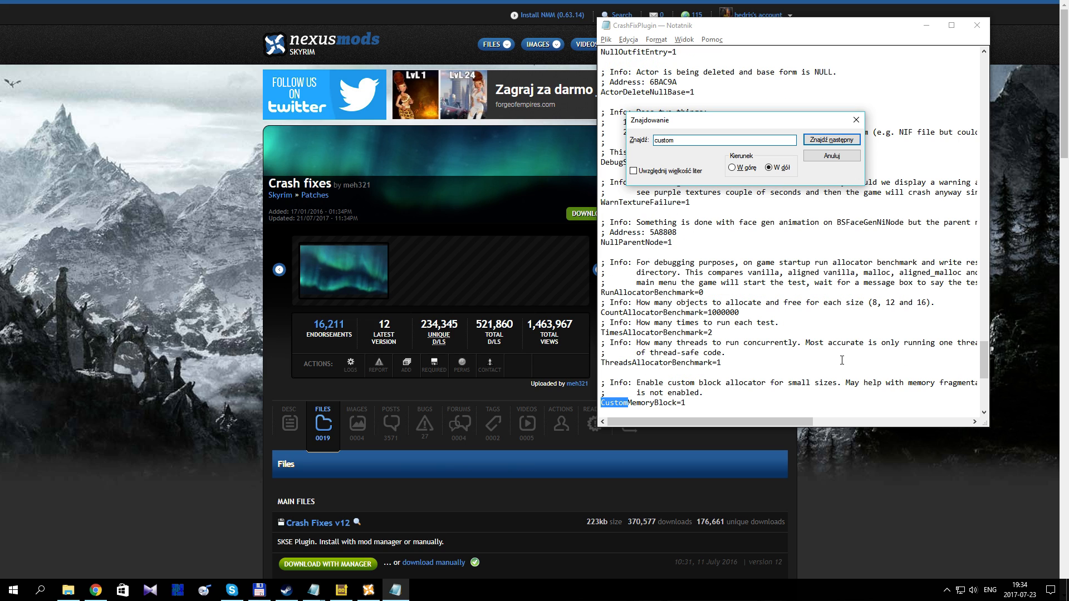
Step: Highlight the CustomMemoryBlock, CustomMemoryBlockTotalSizeMb and MemoryInfoConsole settings, ending with the total size value selected
scroll(781, 333, down, 3)
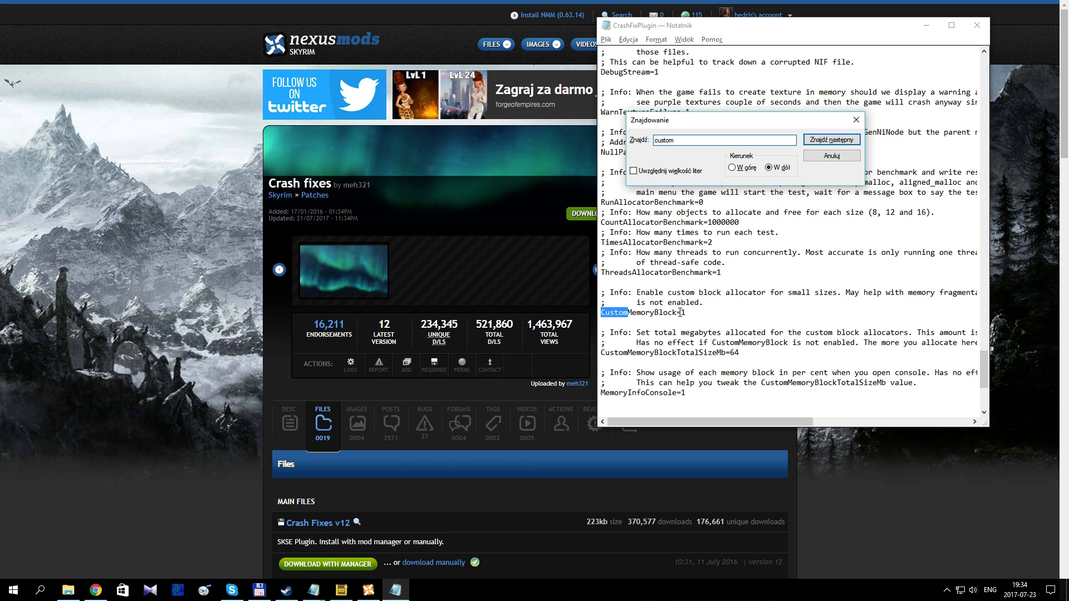
drag(680, 313, 686, 312)
drag(738, 353, 600, 355)
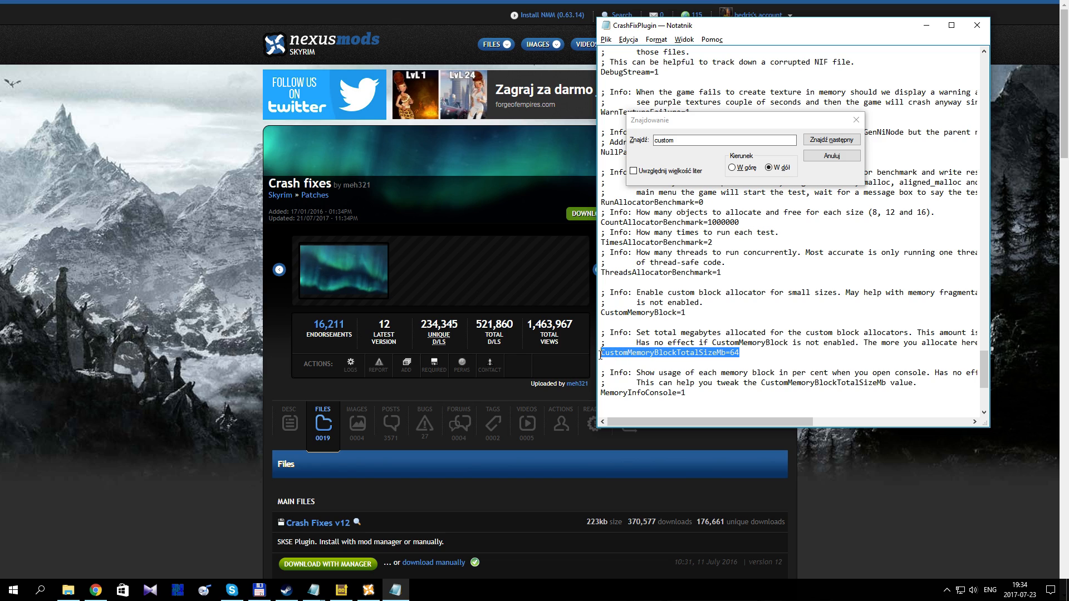
drag(687, 393, 600, 393)
drag(680, 393, 687, 393)
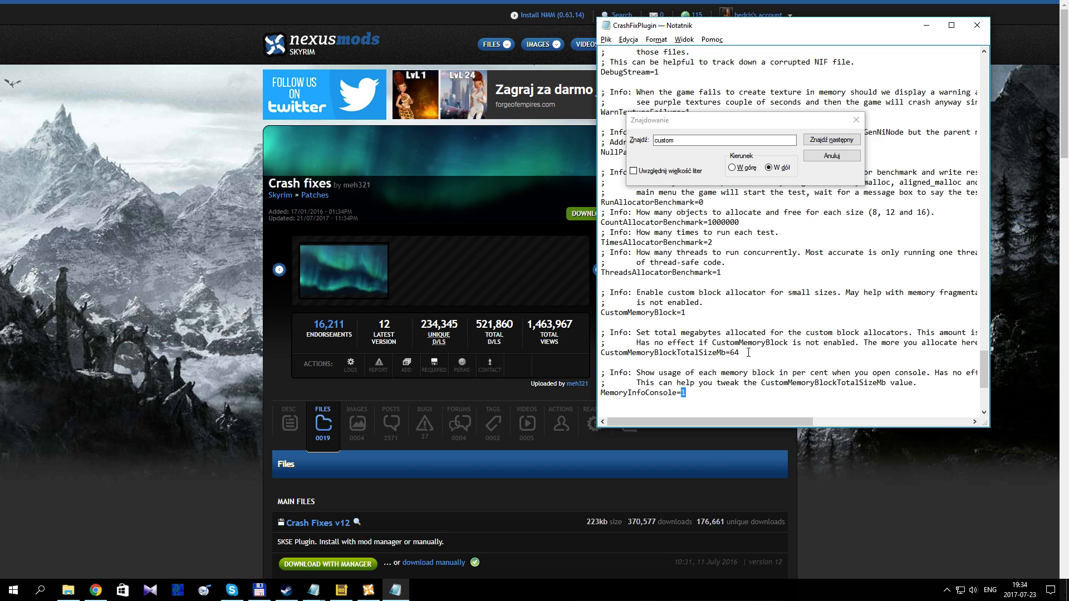
drag(740, 352, 601, 306)
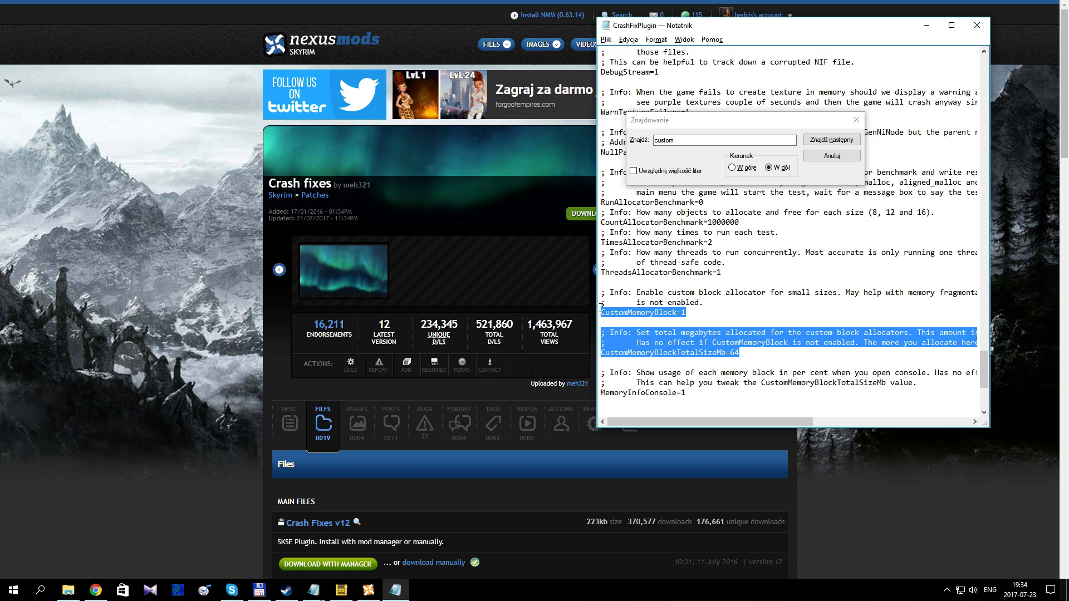
click(666, 323)
drag(740, 352, 731, 352)
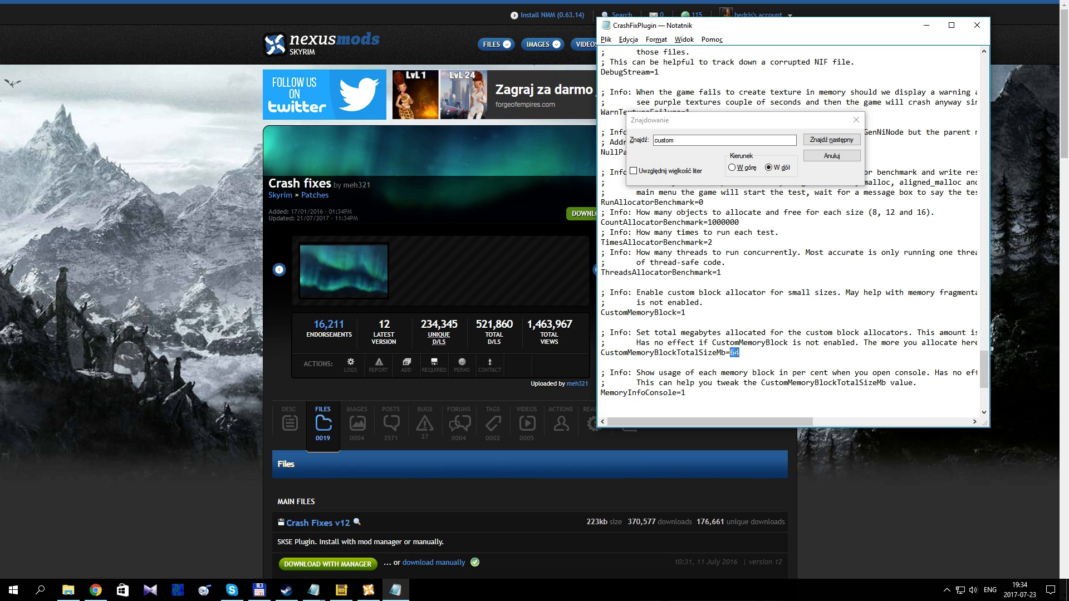
Step: Highlight the CustomMemoryBlockTotalSizeMb line and its value in CrashFixPlugin, and close the Find dialog
click(734, 353)
double_click(733, 353)
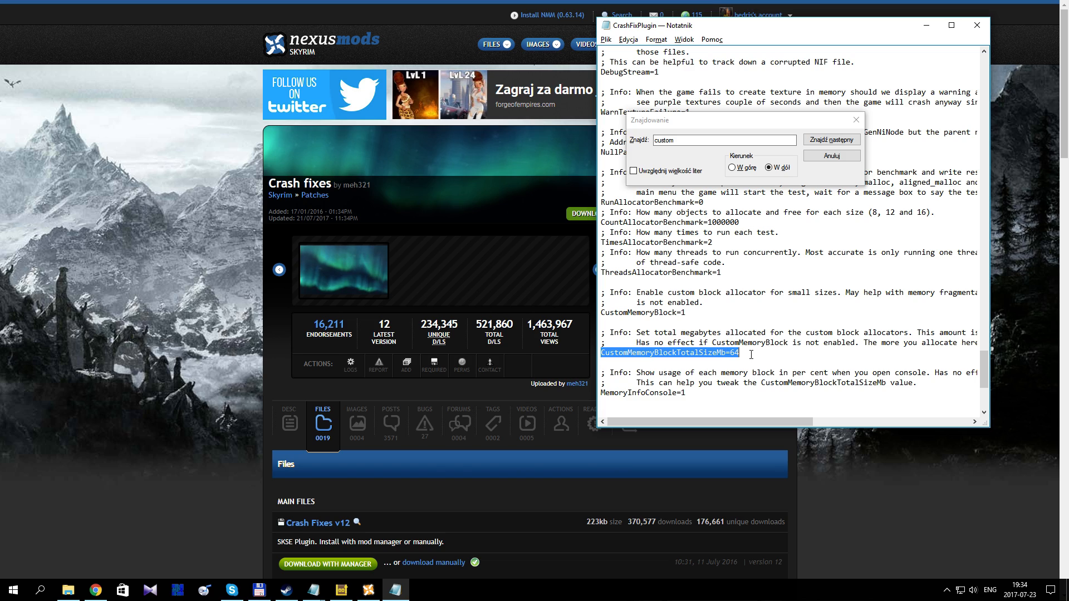
click(748, 355)
drag(741, 355, 732, 355)
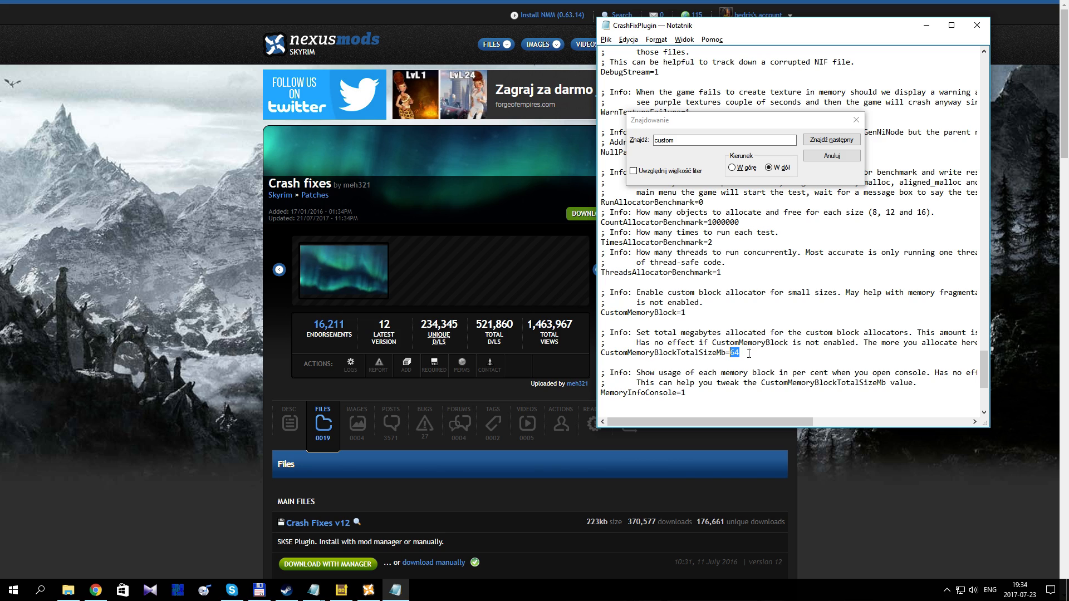
click(818, 161)
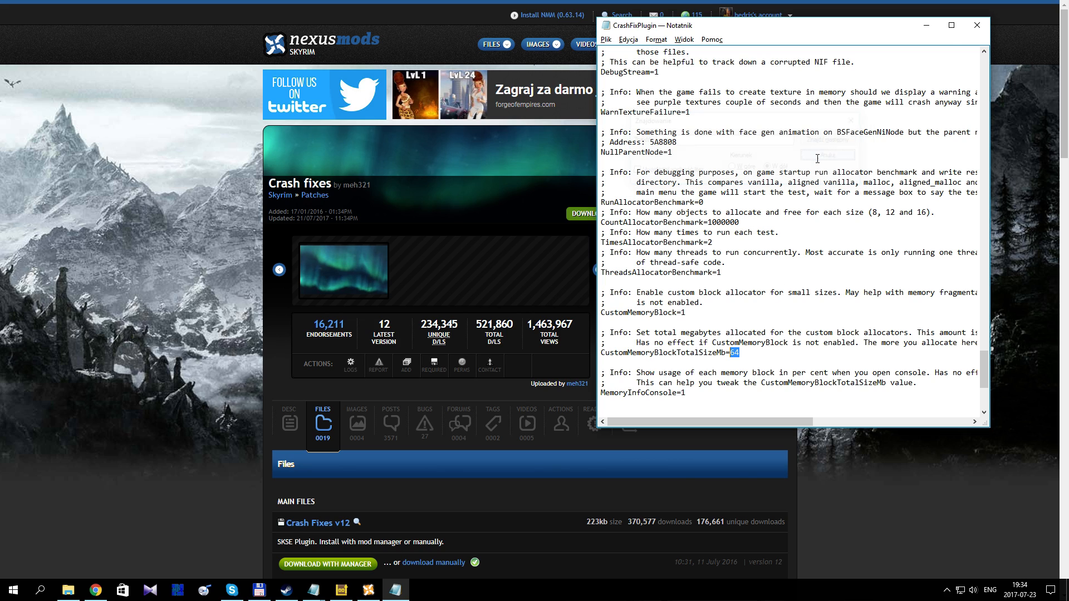
Step: Minimize all open windows, including the browser, Nexus Mod Manager, File Explorer and the Notepad files, down to the desktop
click(919, 25)
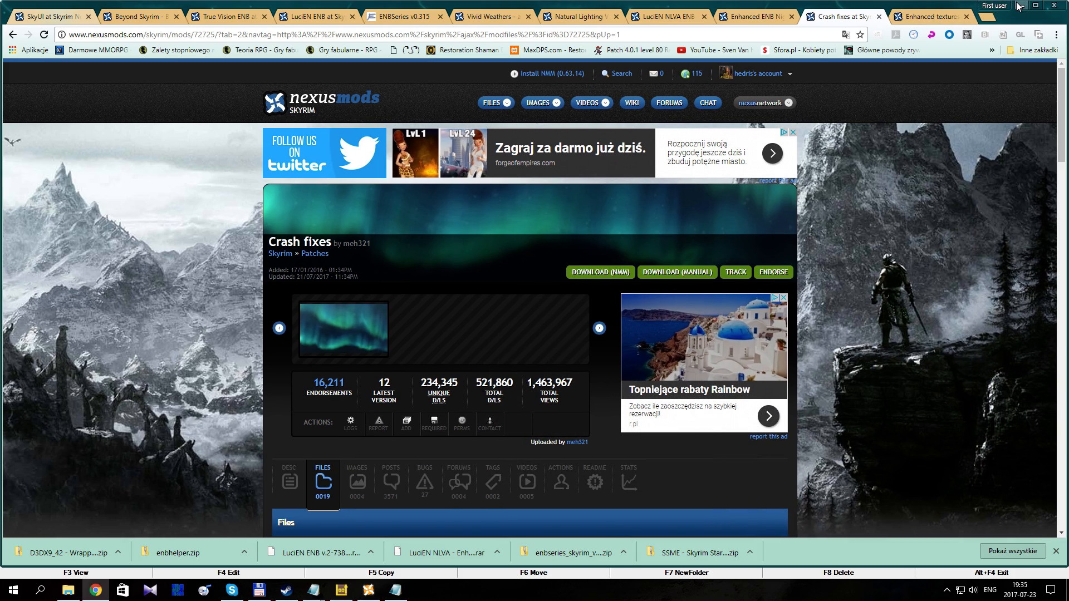
click(1005, 7)
click(1005, 7)
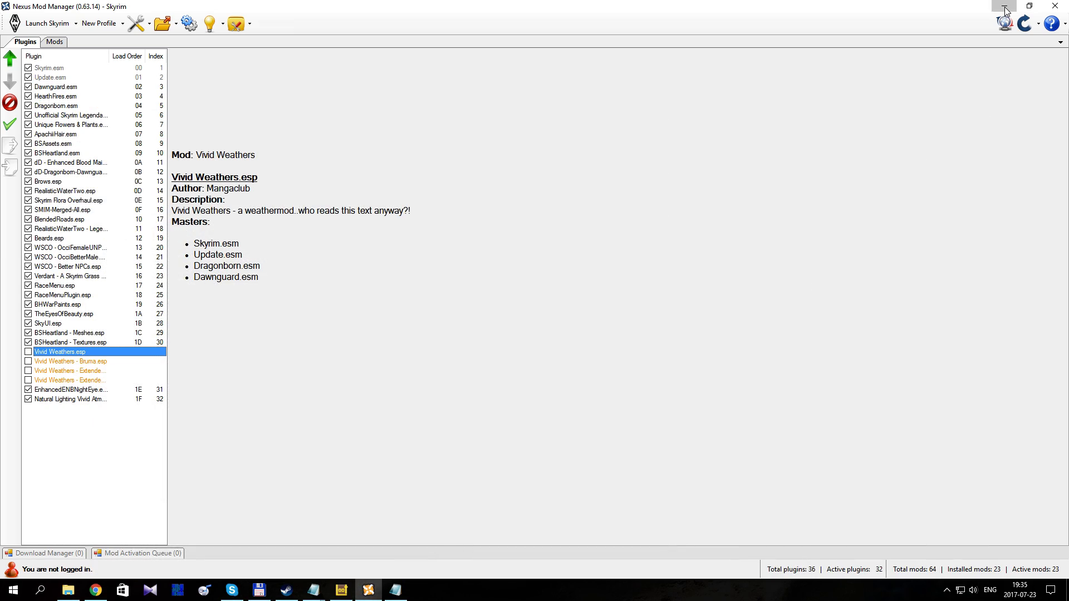
click(1006, 7)
click(1031, 10)
click(1030, 10)
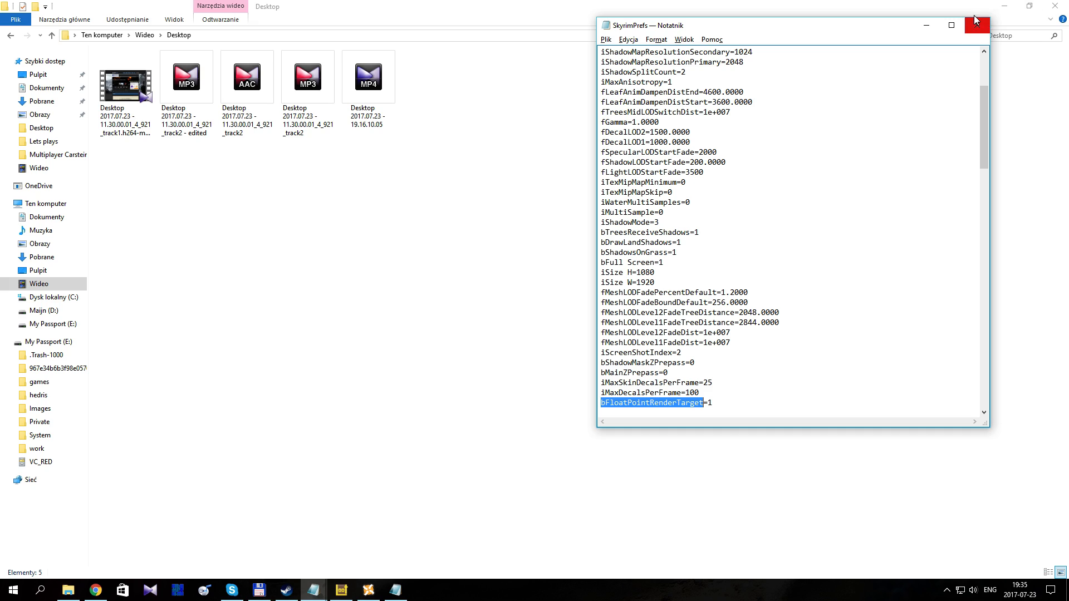
click(927, 25)
click(1004, 7)
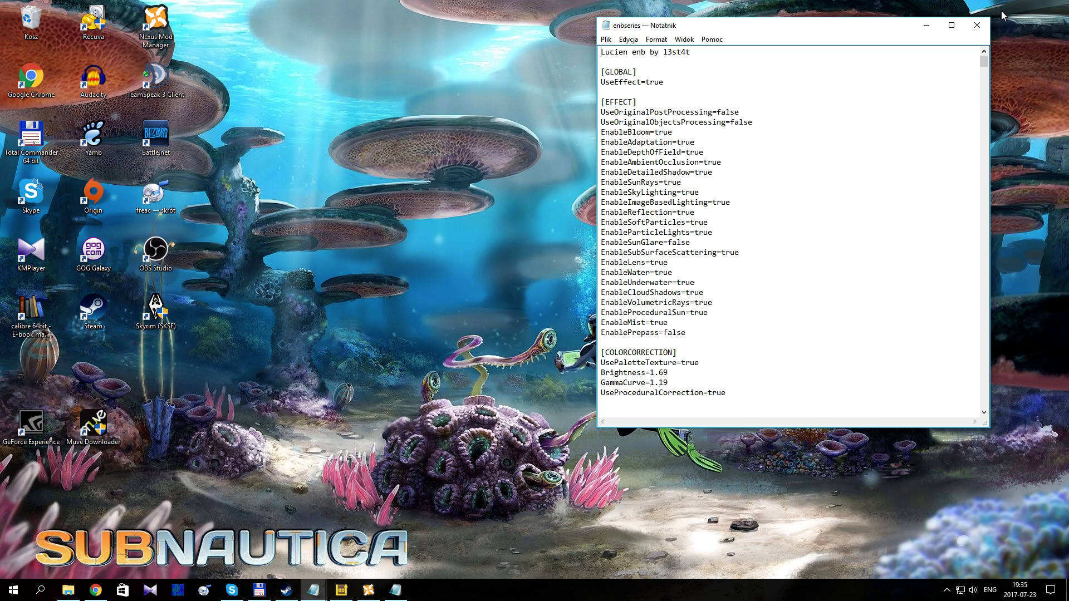
click(928, 22)
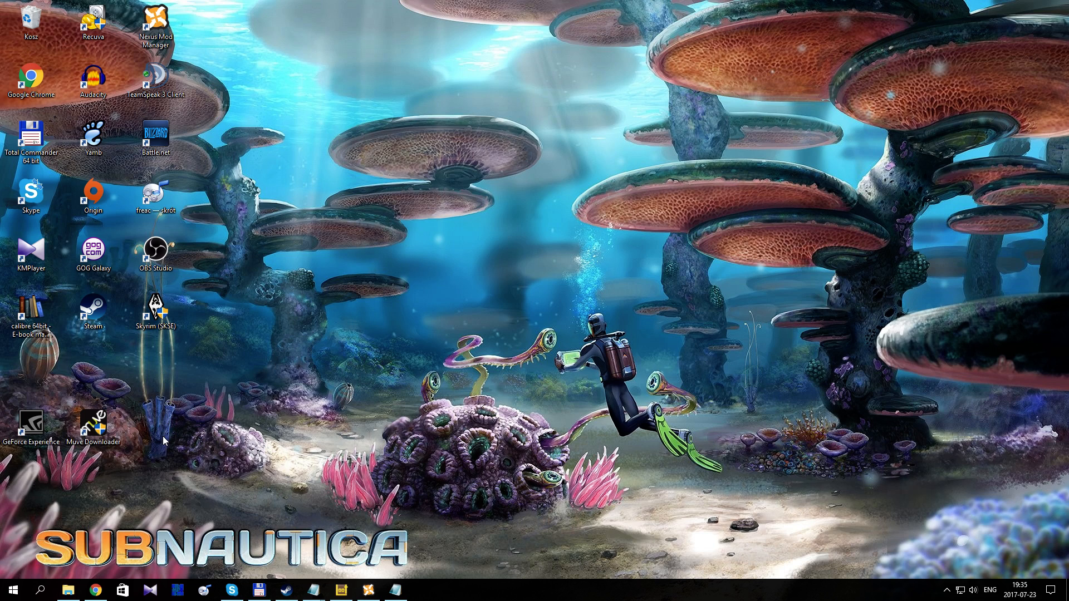
Step: Launch Skyrim (SKSE) from the desktop, allow skse_loader.exe to run, and continue from the last saved game
click(157, 316)
double_click(157, 315)
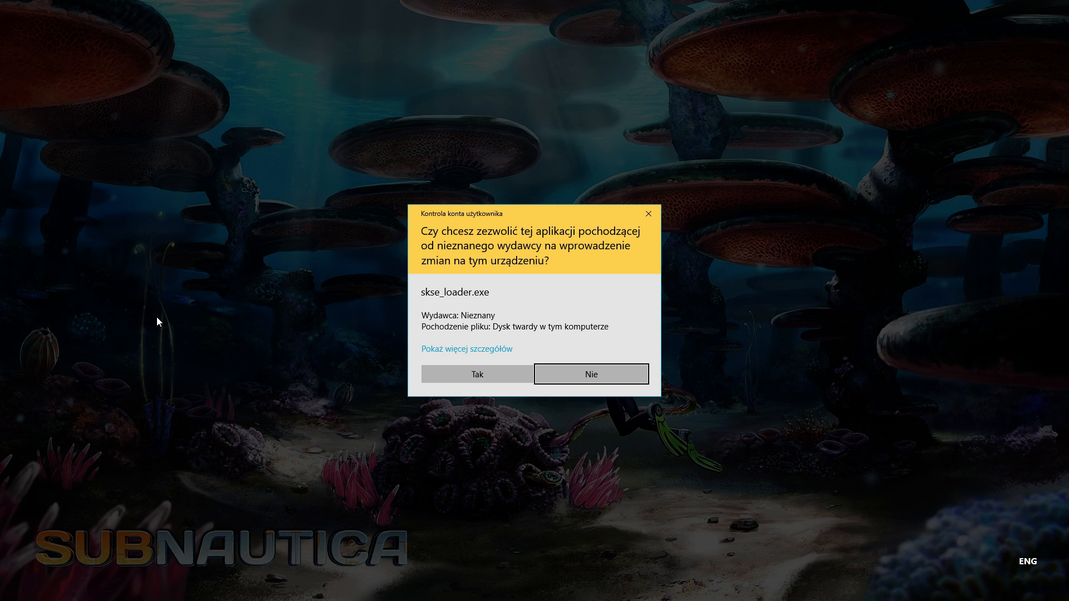
click(478, 379)
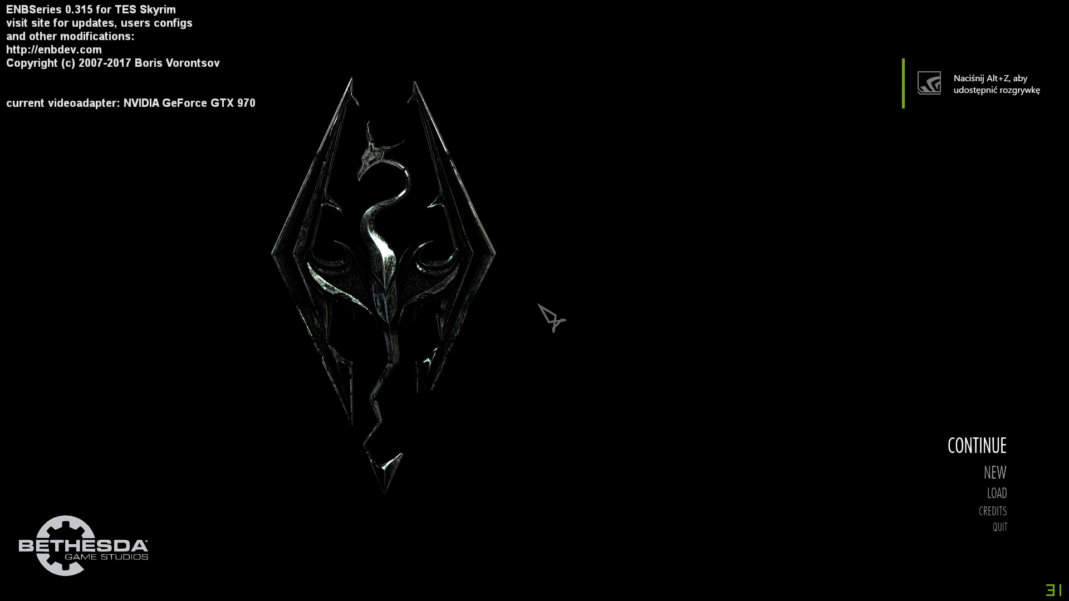
click(983, 446)
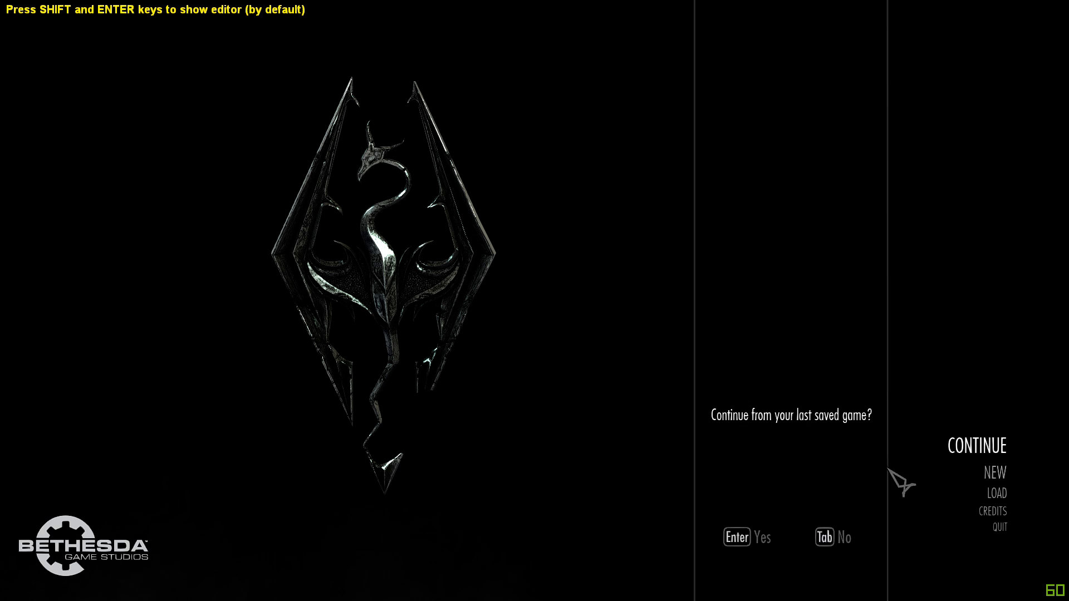
click(744, 543)
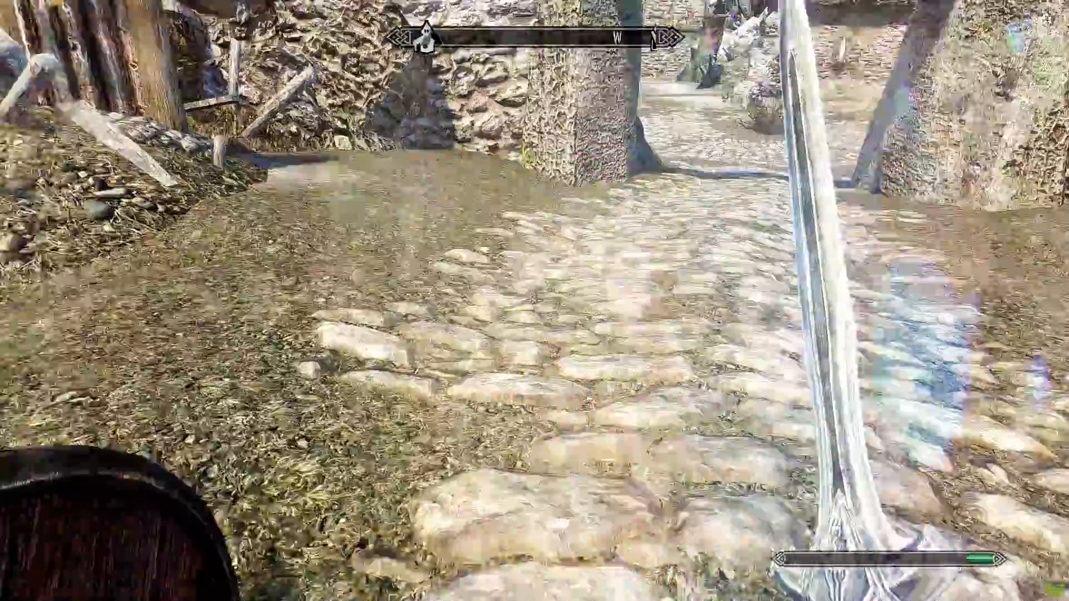
Step: Walk forward along the cobbled path past the stone pillar to examine the ENB lighting in the courtyard
key(w)
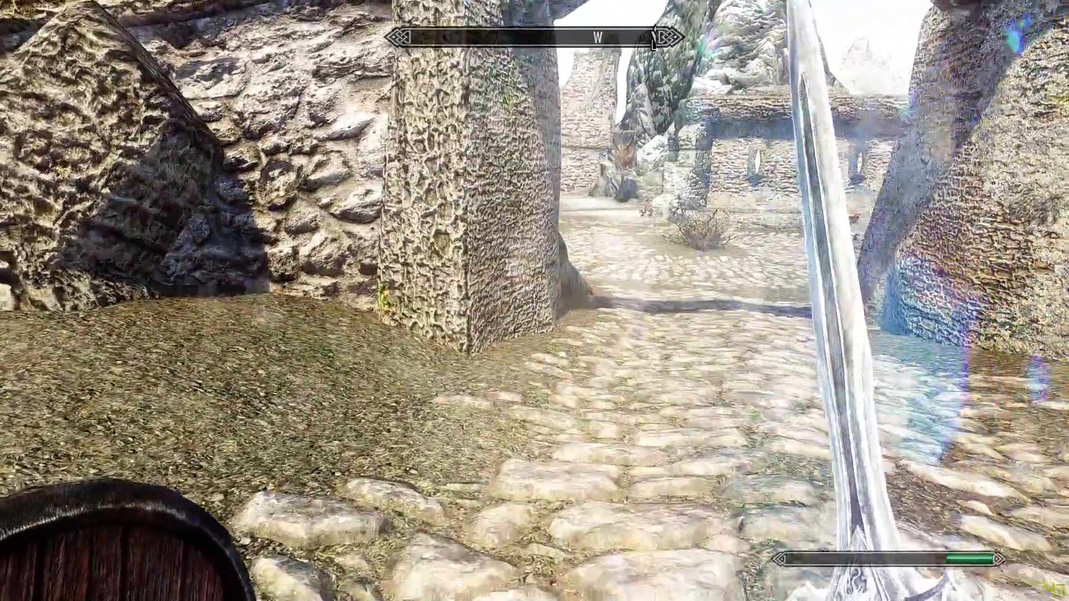
key(w)
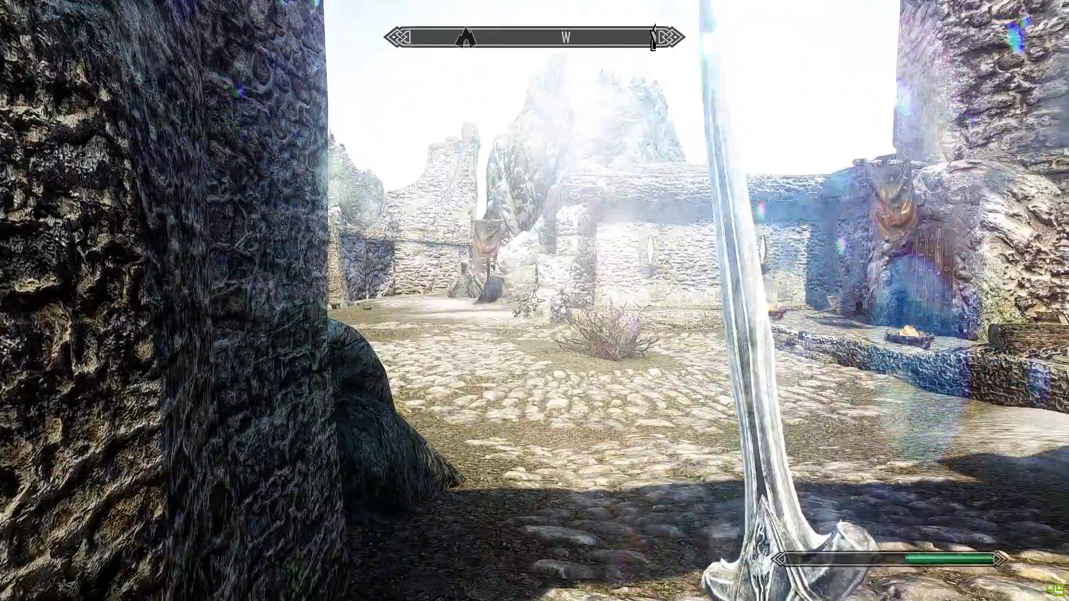
key(w)
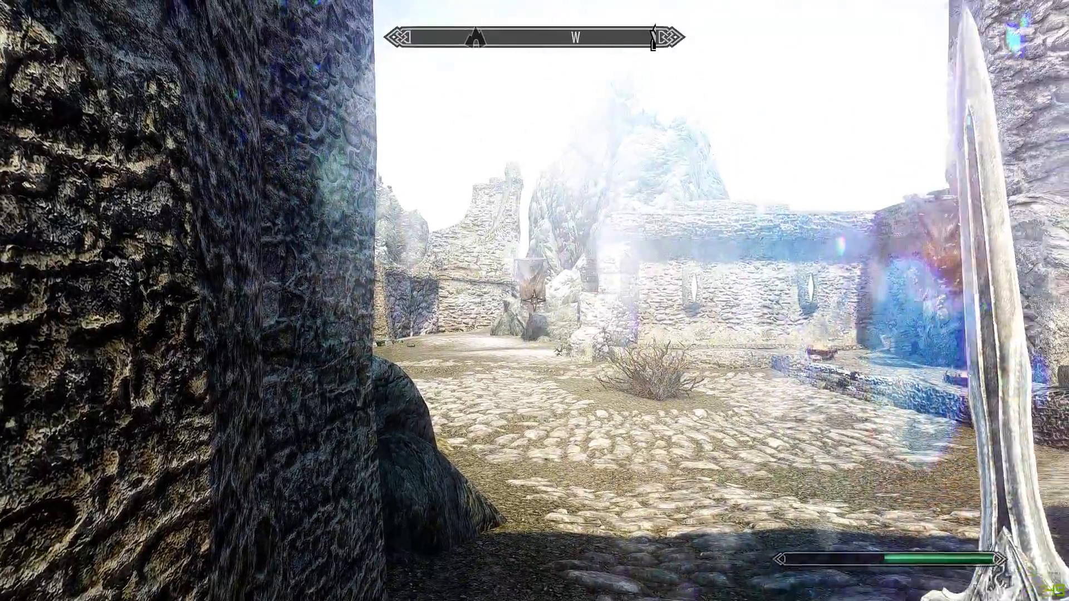
Step: Quit Skyrim to the desktop without saving
key(Escape)
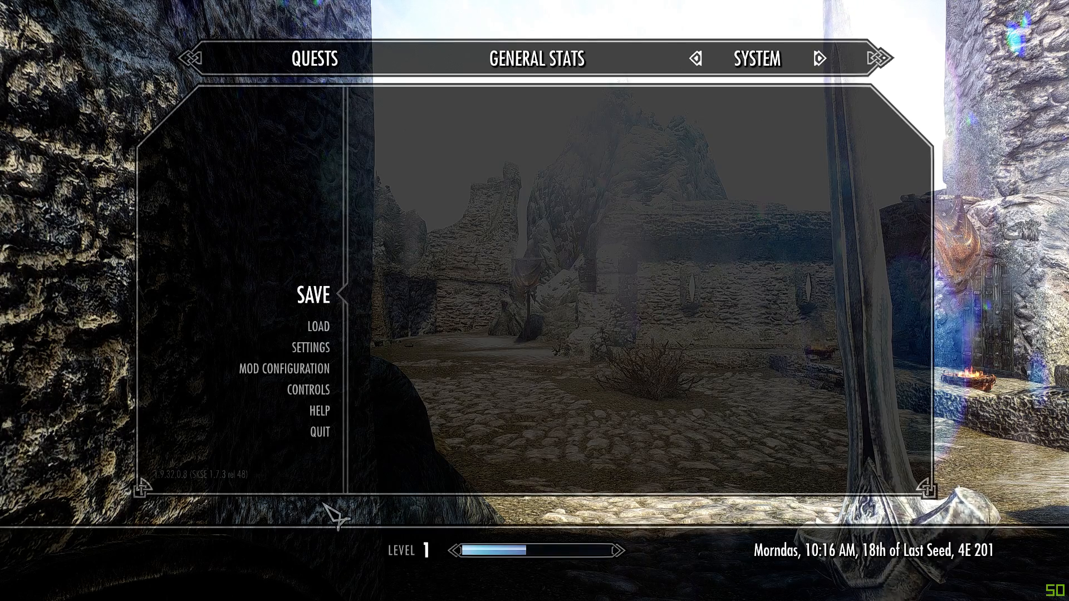
click(307, 444)
click(410, 310)
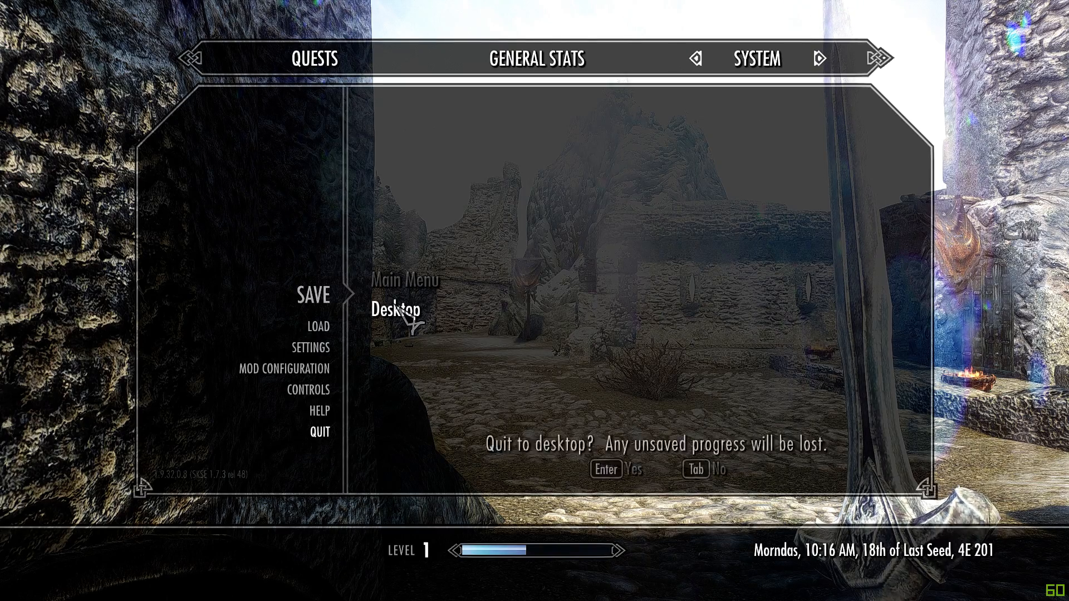
click(591, 471)
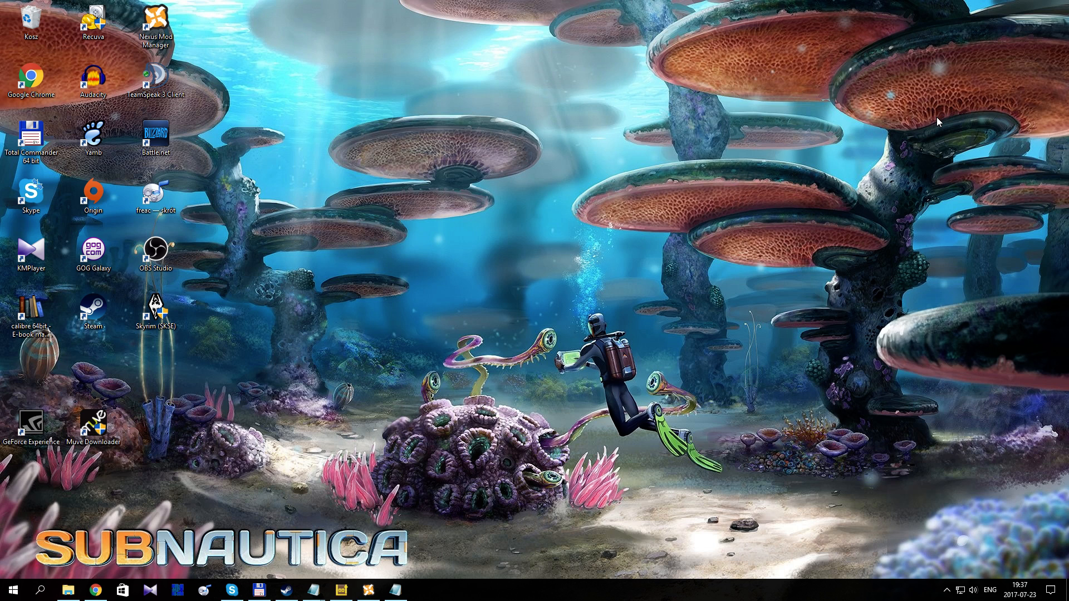
Step: Switch to the enbseries file in Notepad, maximize its window and highlight the credit line at the beginning
click(396, 589)
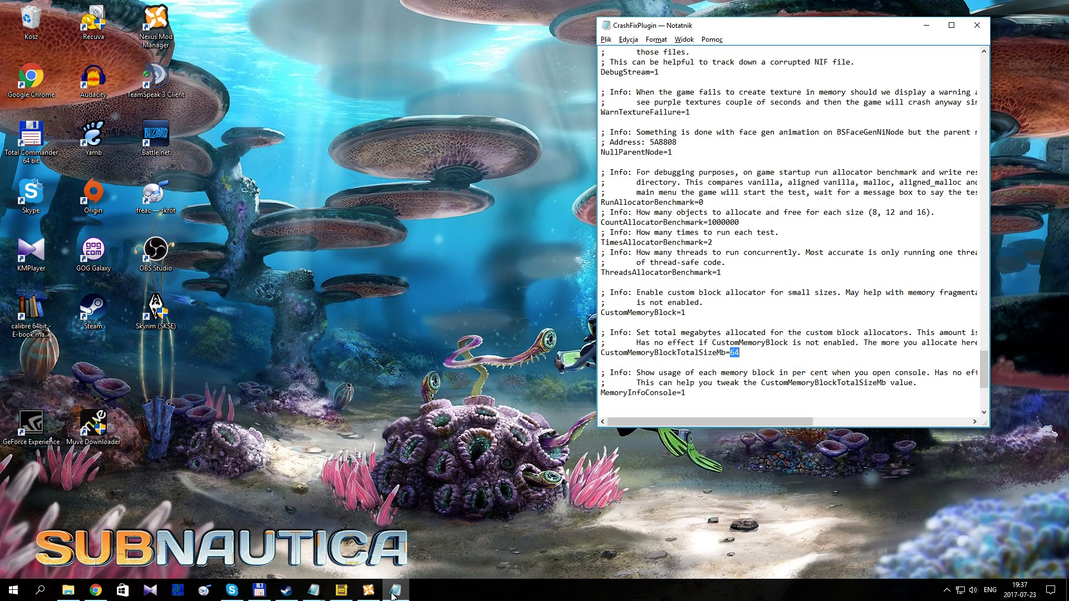
click(313, 590)
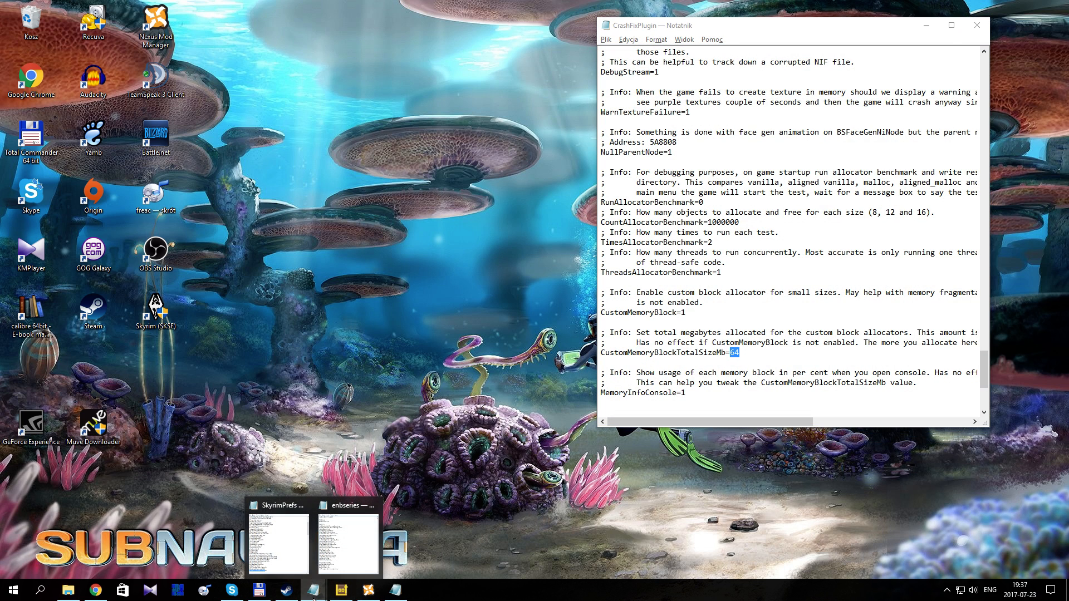
click(345, 553)
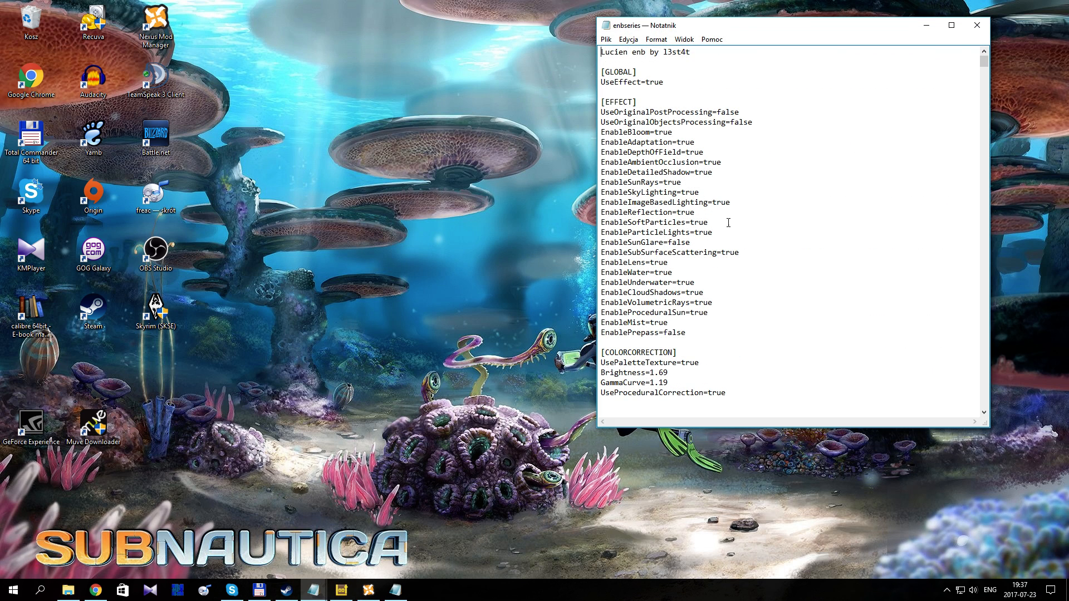
click(951, 26)
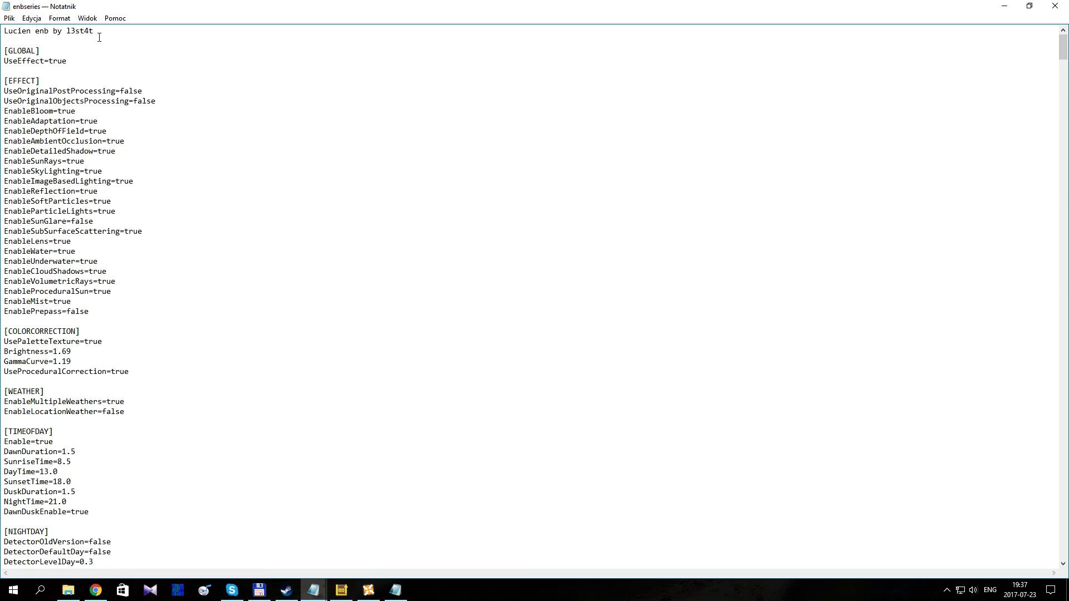
drag(97, 32, 2, 31)
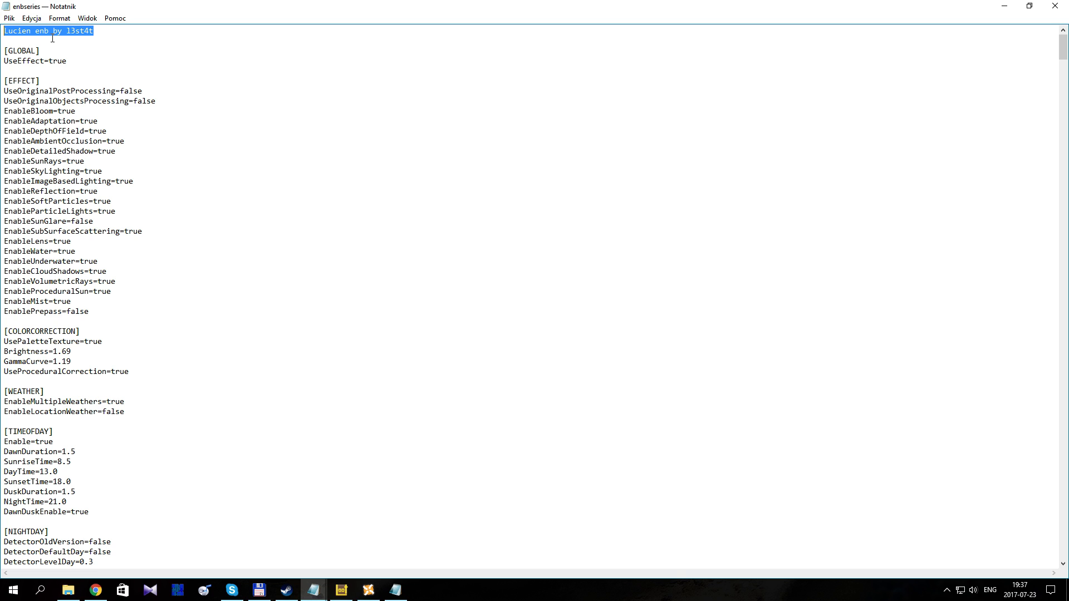
Step: Set EnableLens to false in the [EFFECT] section of enbseries and save the file
double_click(58, 241)
drag(71, 241, 54, 241)
text(fa)
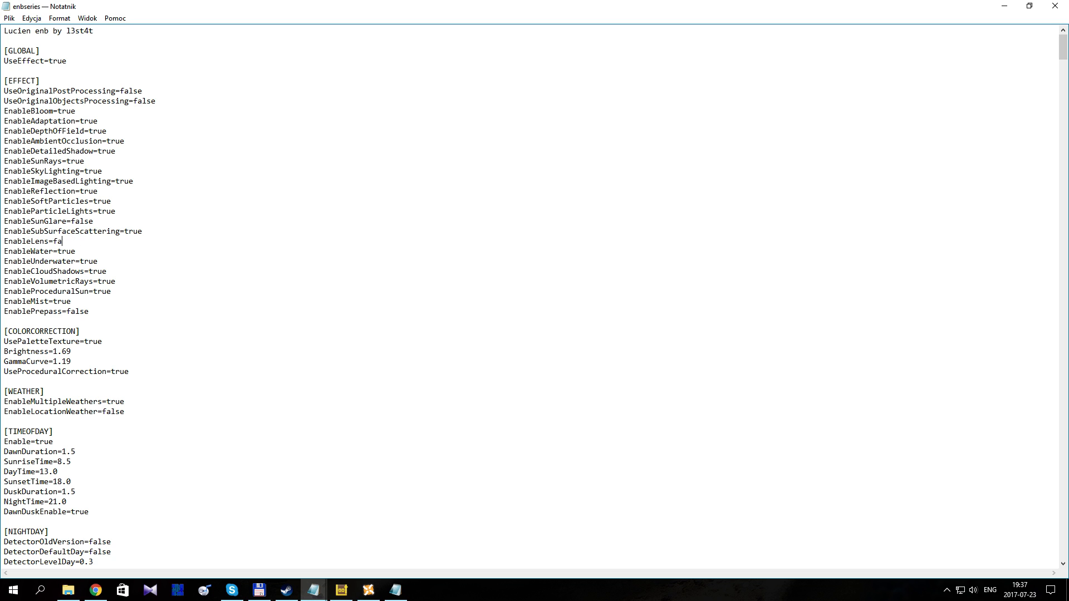
text(lse)
click(10, 18)
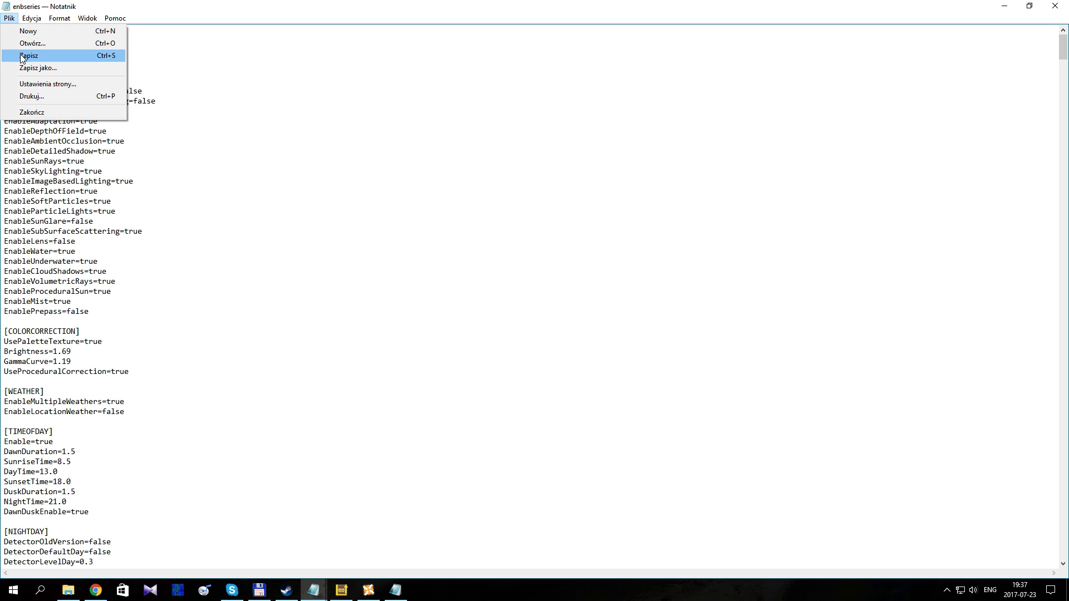
click(21, 55)
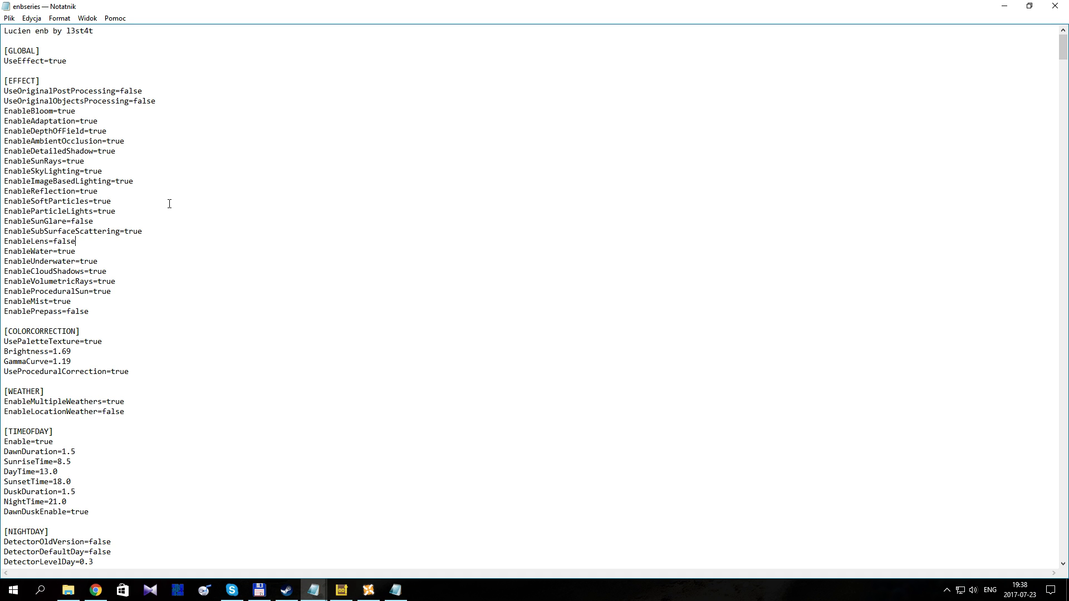
Step: Highlight the DirtIntensity and DirtPower settings in the [LENS] section, including the Dawn and Dusk entries
scroll(169, 204, down, 19)
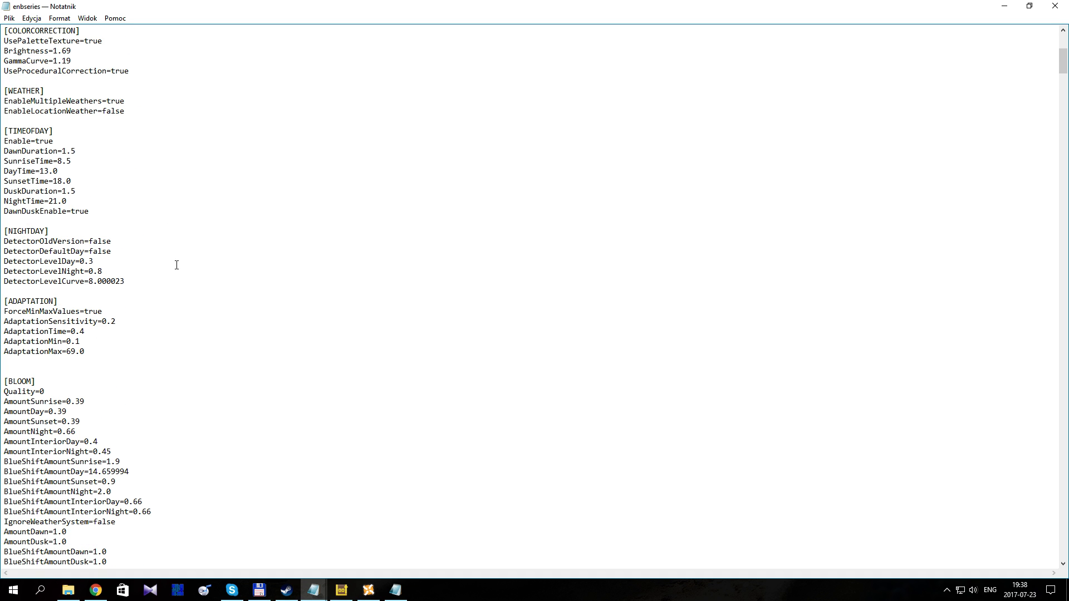
scroll(87, 328, down, 4)
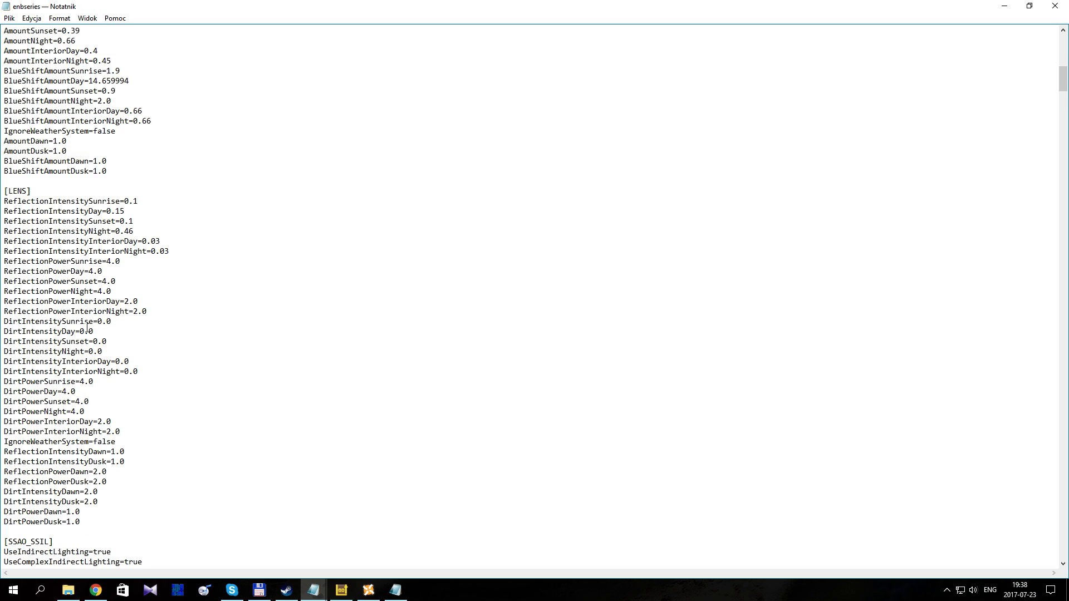
drag(128, 431, 3, 323)
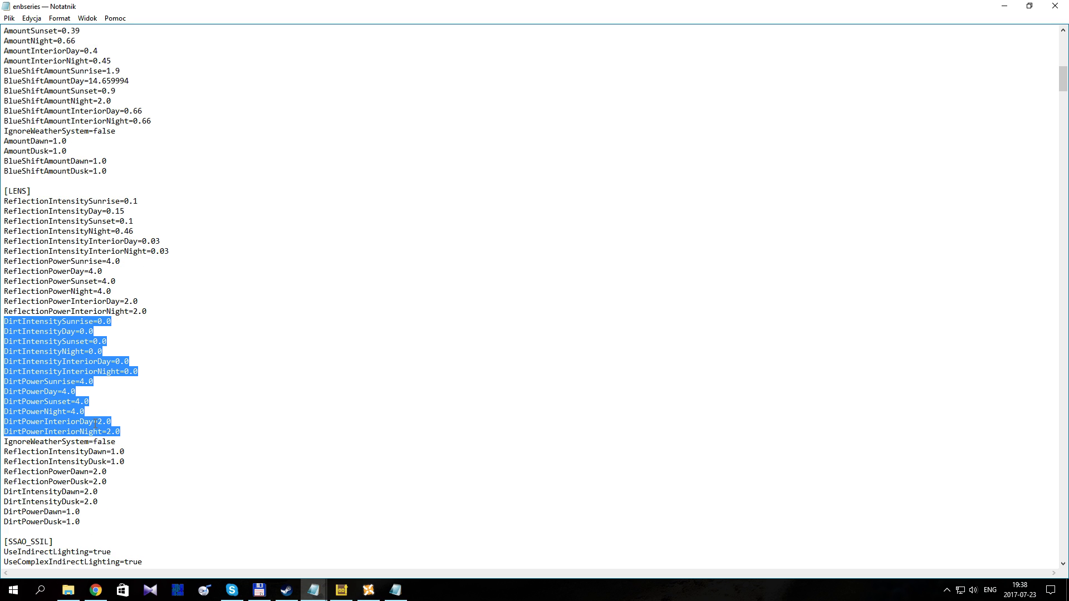
click(62, 381)
drag(4, 381, 132, 428)
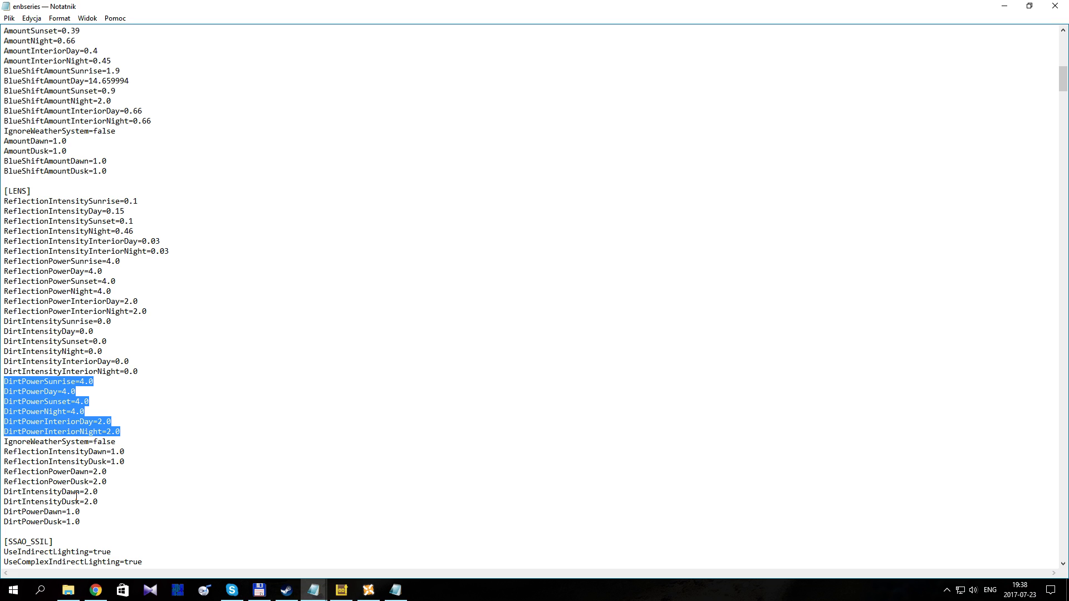
drag(97, 522, 4, 492)
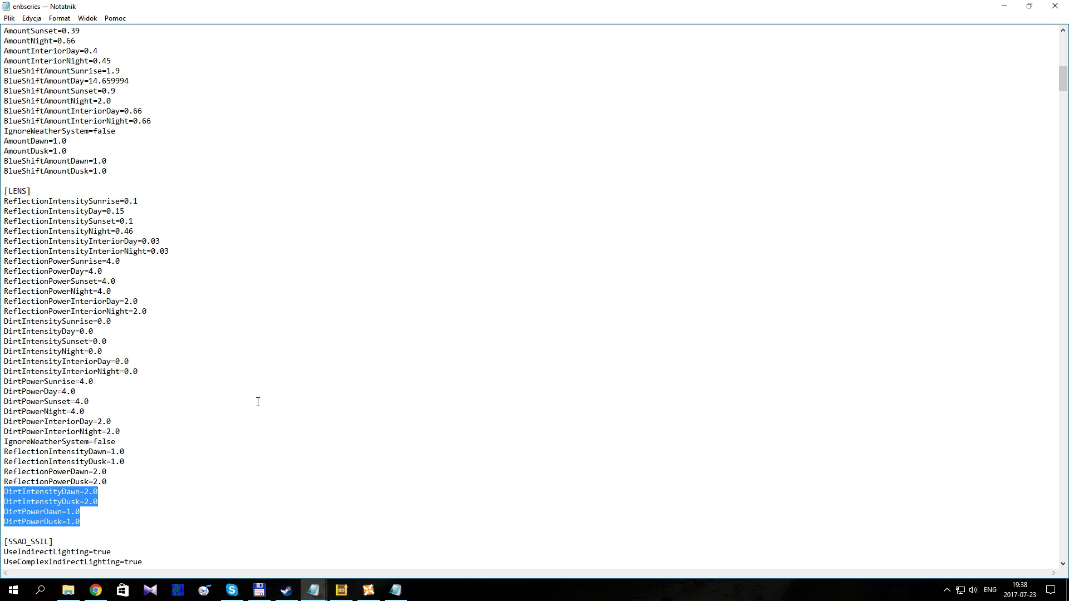
Step: Switch to File Explorer and browse to the enbseries folder inside Steam\steamapps\common\Skyrim under Pliki programów (x86) on drive C
click(68, 590)
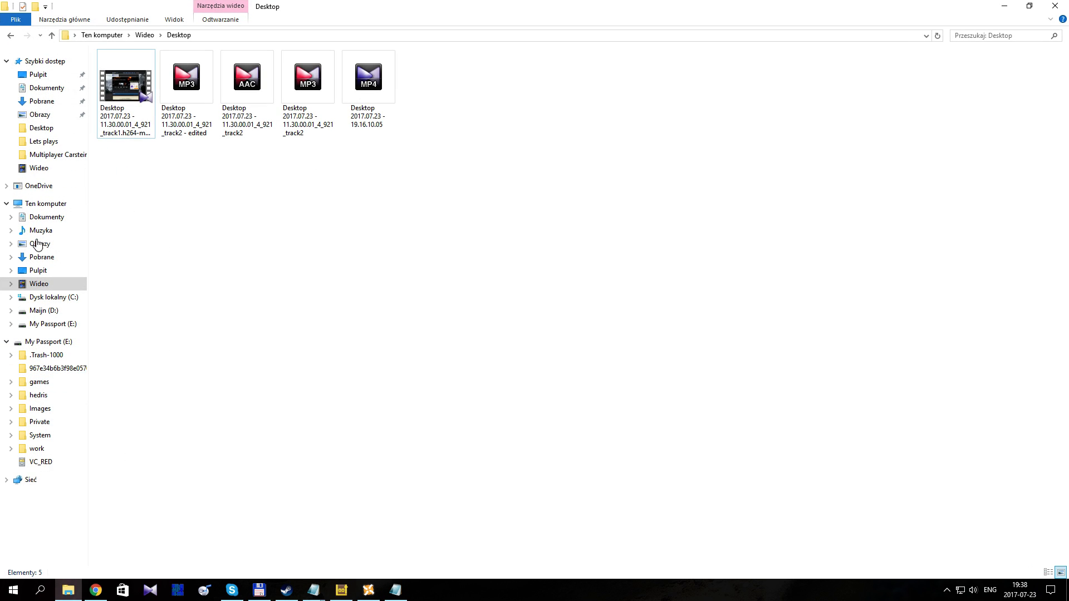
click(42, 128)
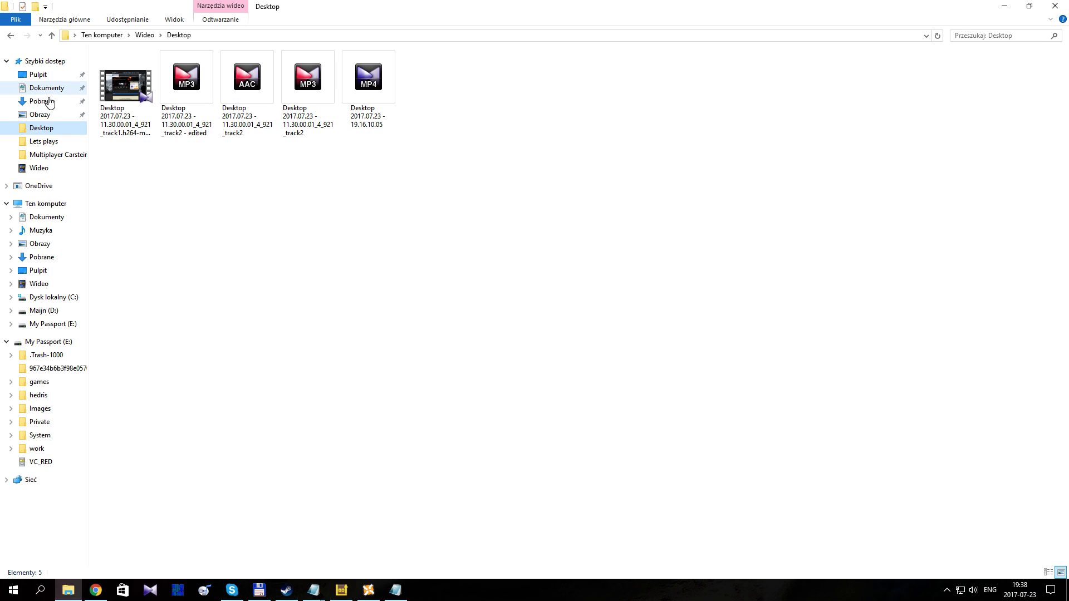
click(42, 203)
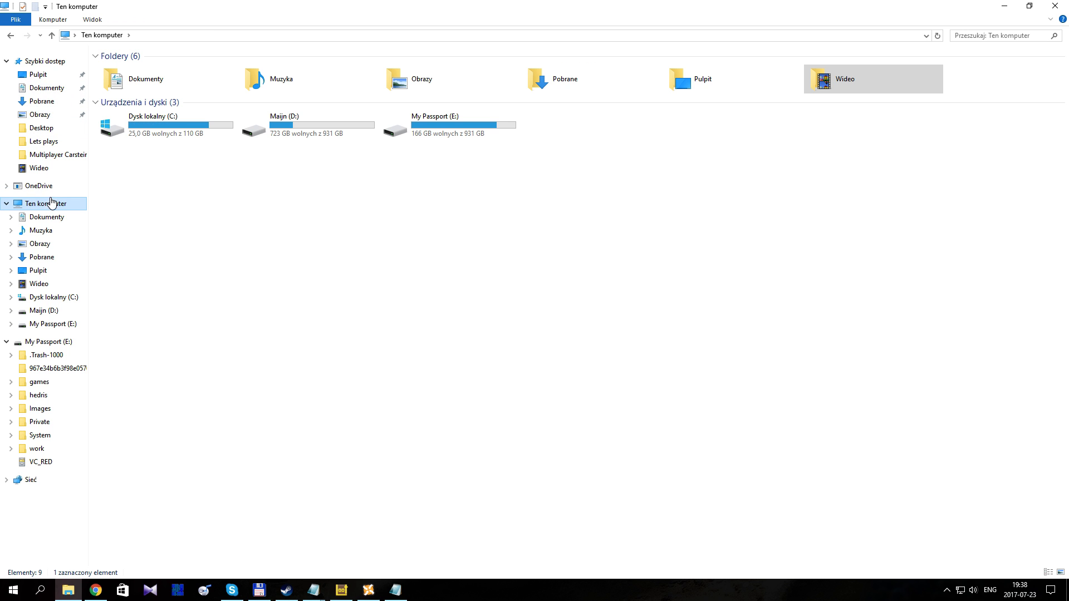
double_click(191, 122)
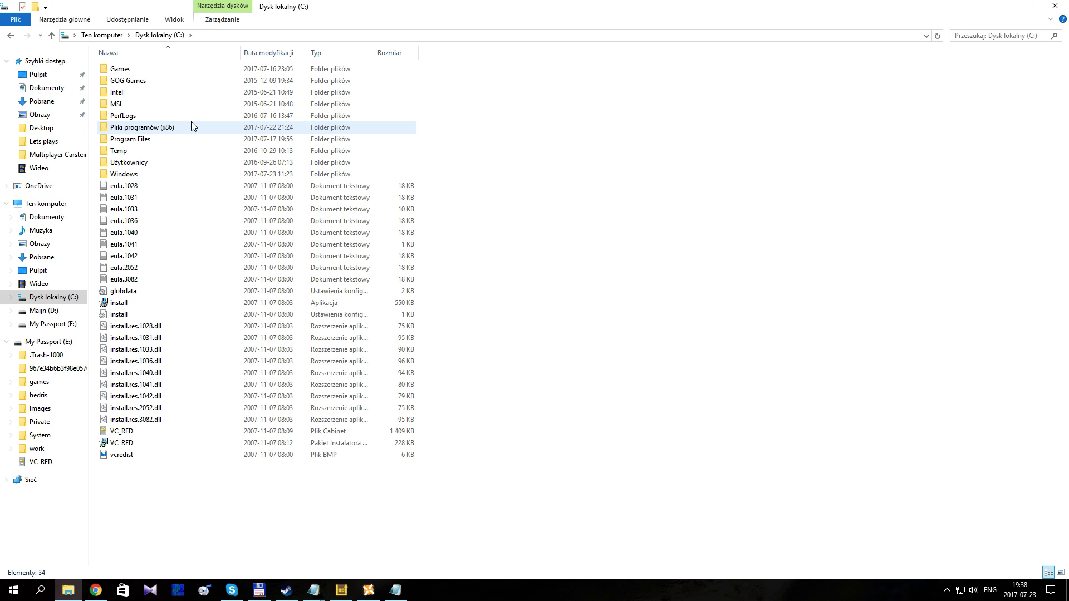
double_click(192, 122)
scroll(148, 312, down, 2)
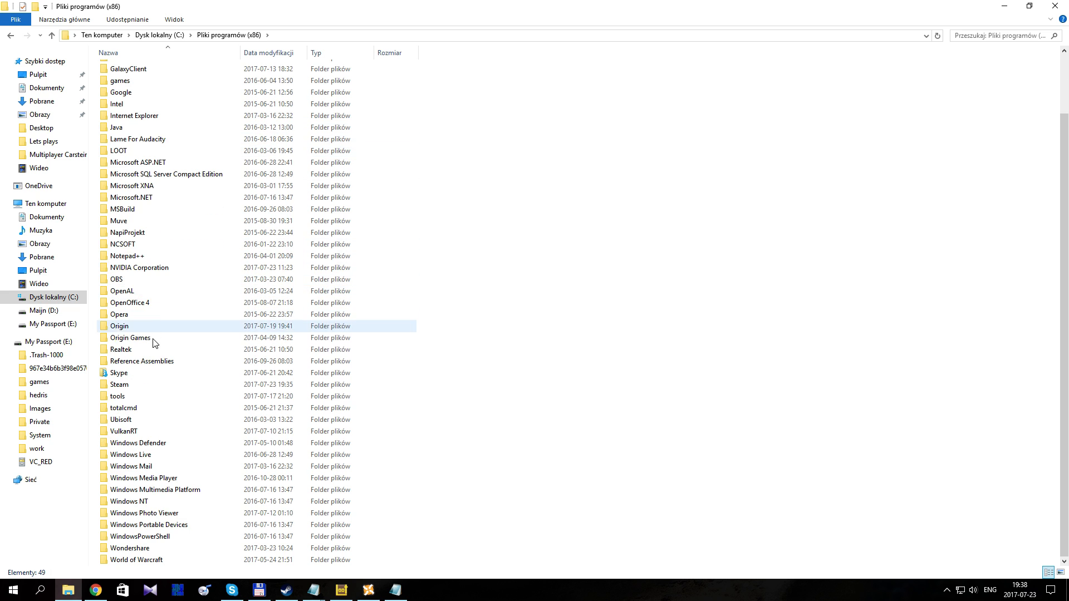
double_click(144, 387)
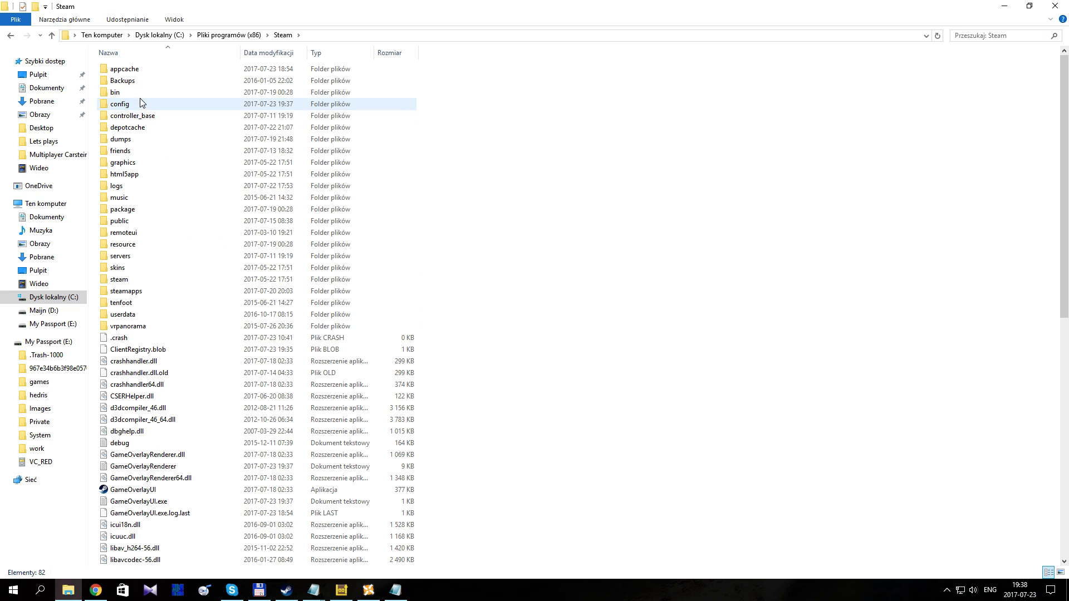
double_click(129, 291)
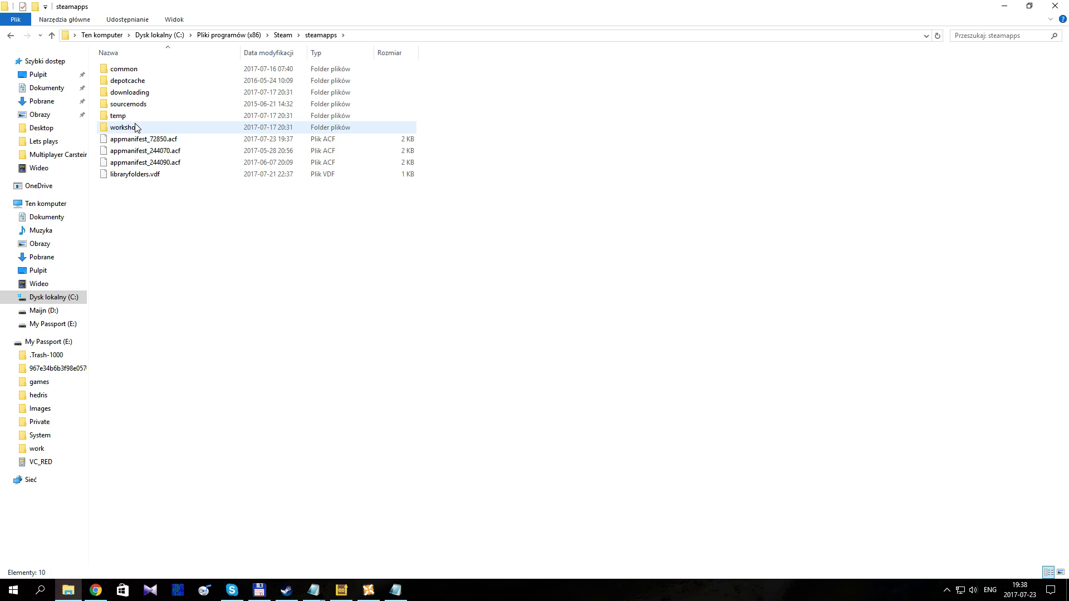
double_click(129, 69)
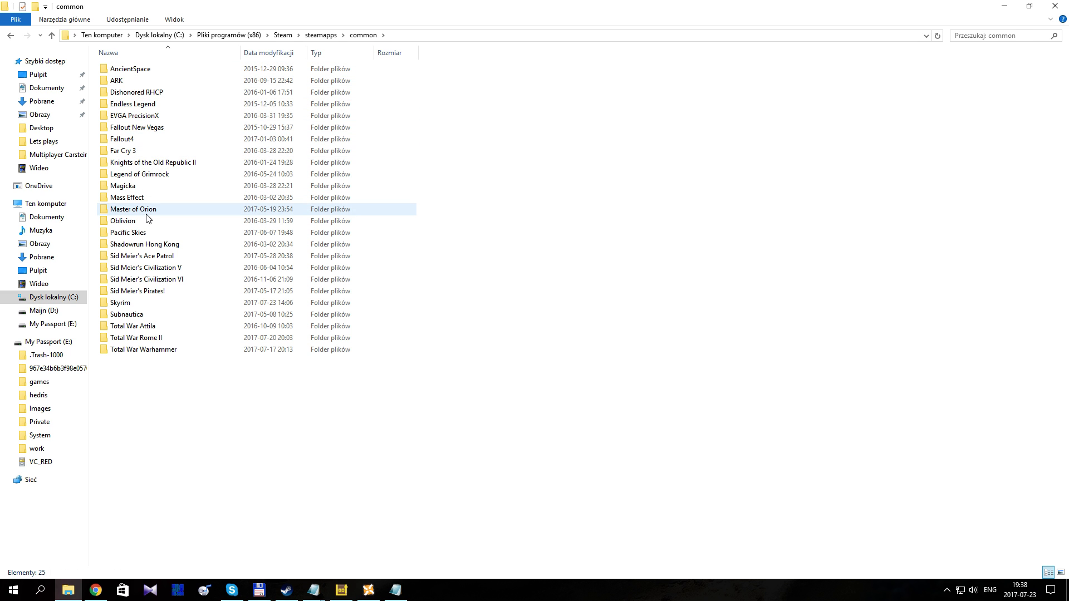
double_click(129, 303)
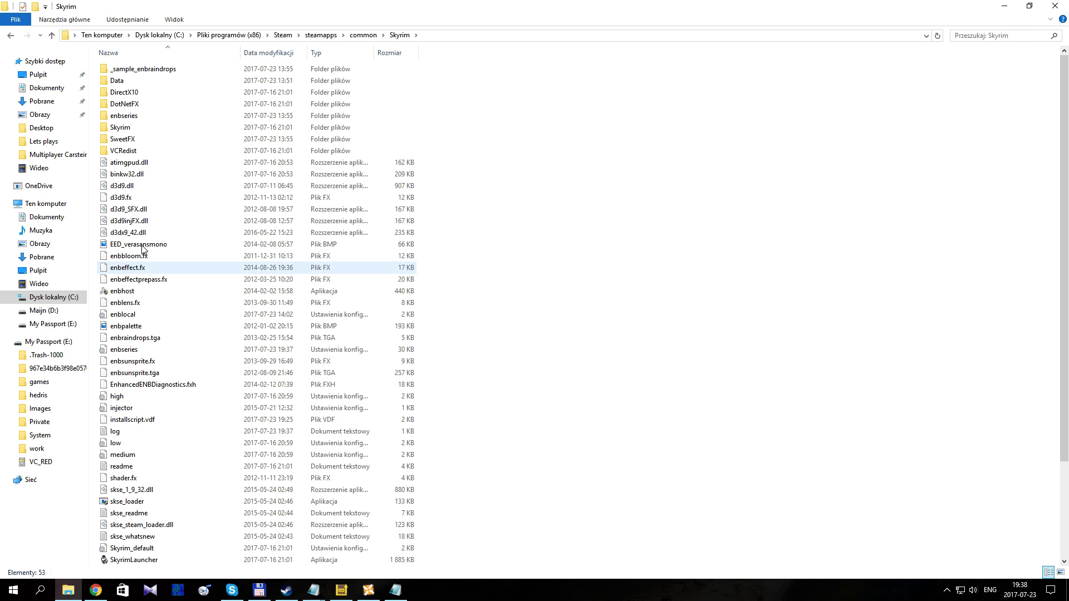
double_click(133, 116)
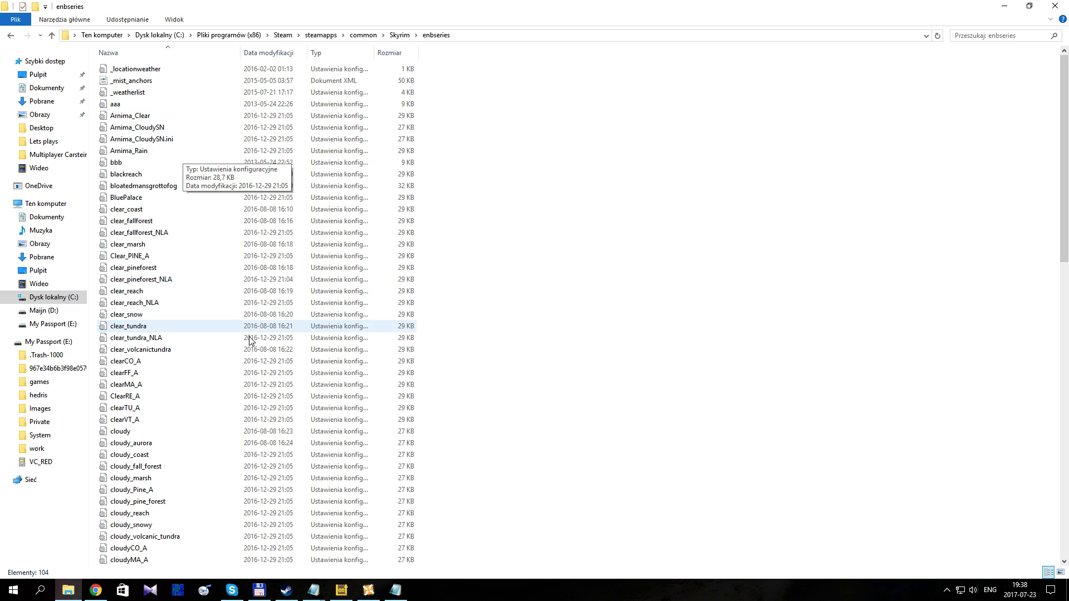
Step: Open the enblensmask image from the enbseries folder to view the lens texture, and close it again
scroll(245, 340, down, 12)
scroll(243, 344, down, 7)
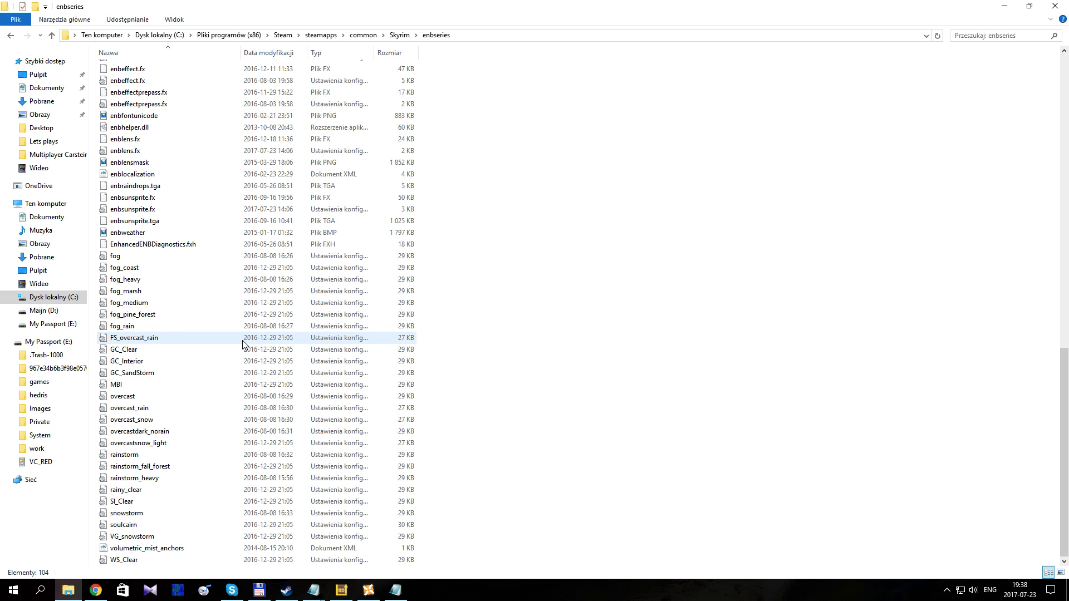
click(129, 166)
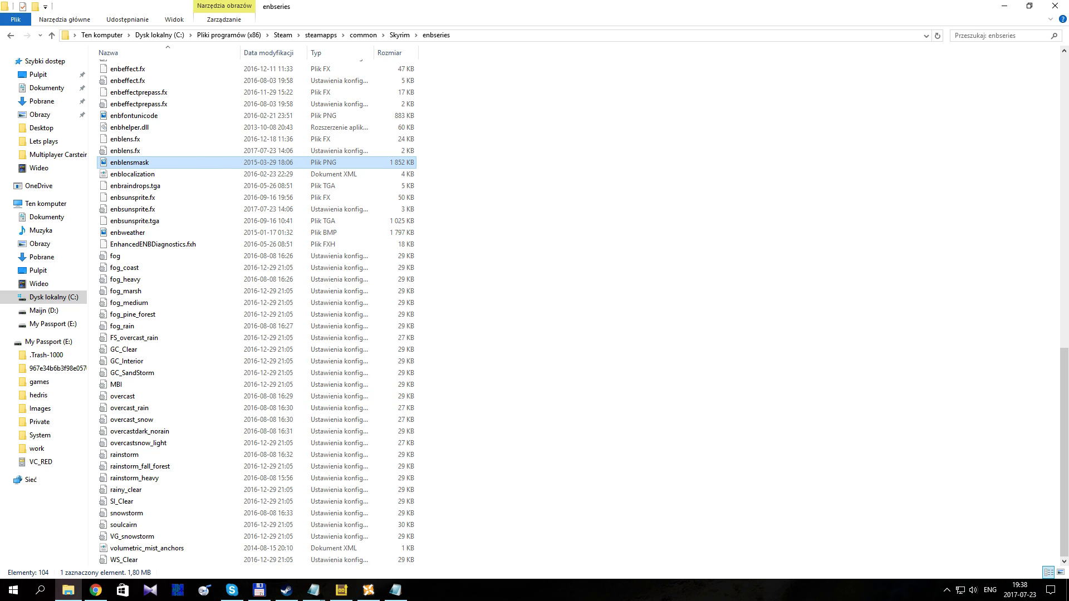
double_click(152, 163)
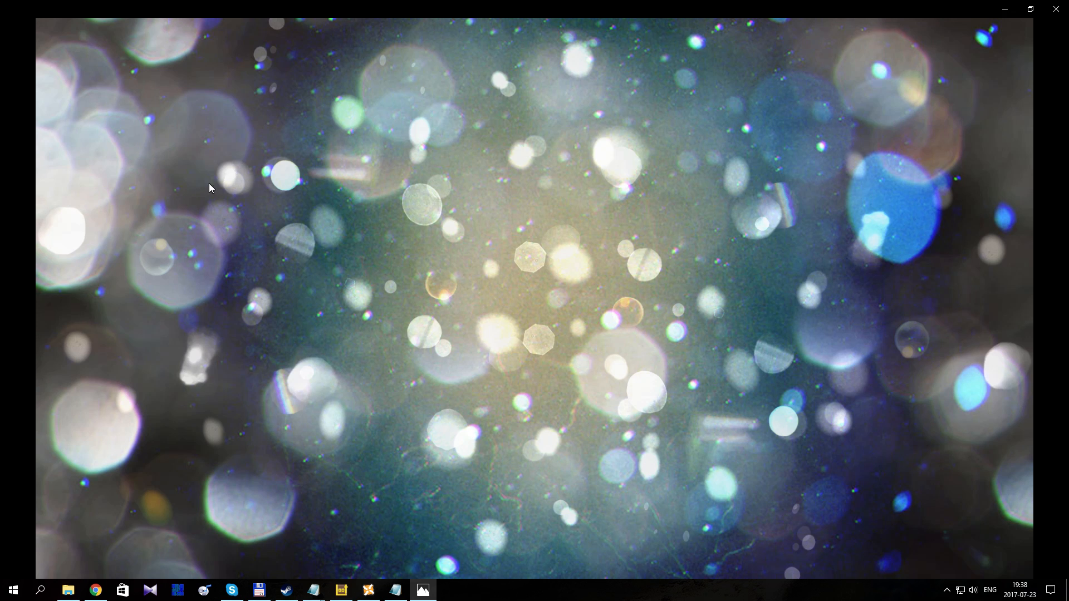
click(1053, 17)
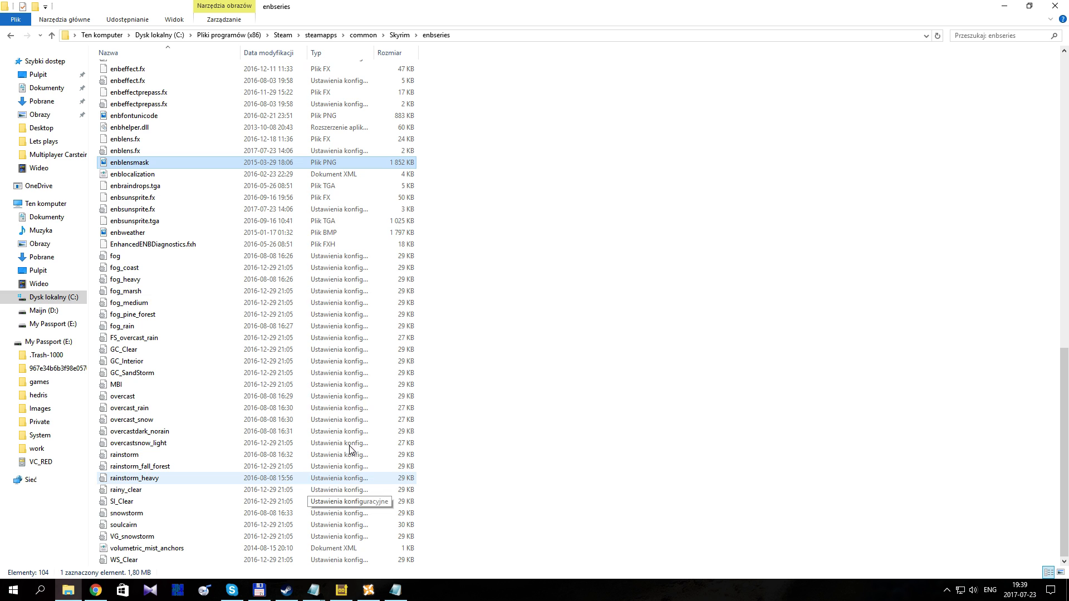
Step: Return to the enbseries file in Notepad and highlight the EnableLens line in the [EFFECT] section
click(394, 590)
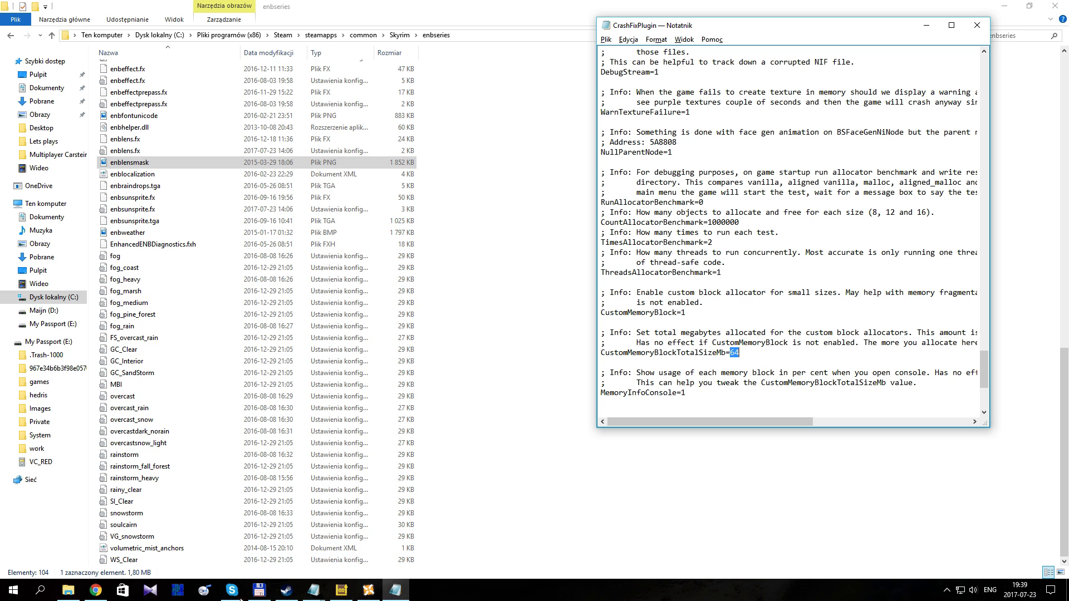
click(314, 590)
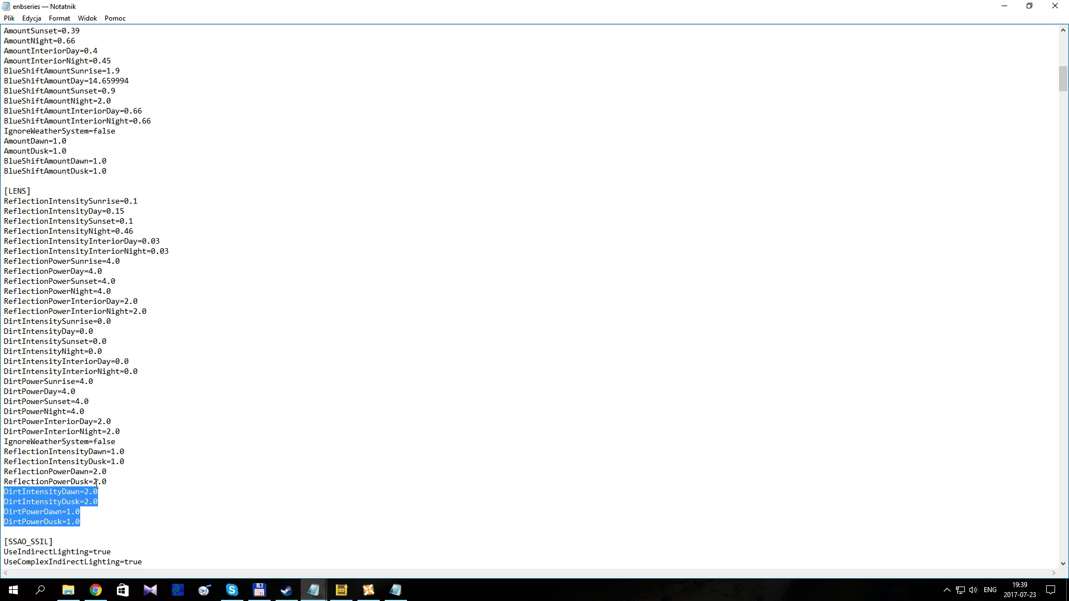
scroll(481, 332, up, 5)
drag(1062, 69, 1062, 36)
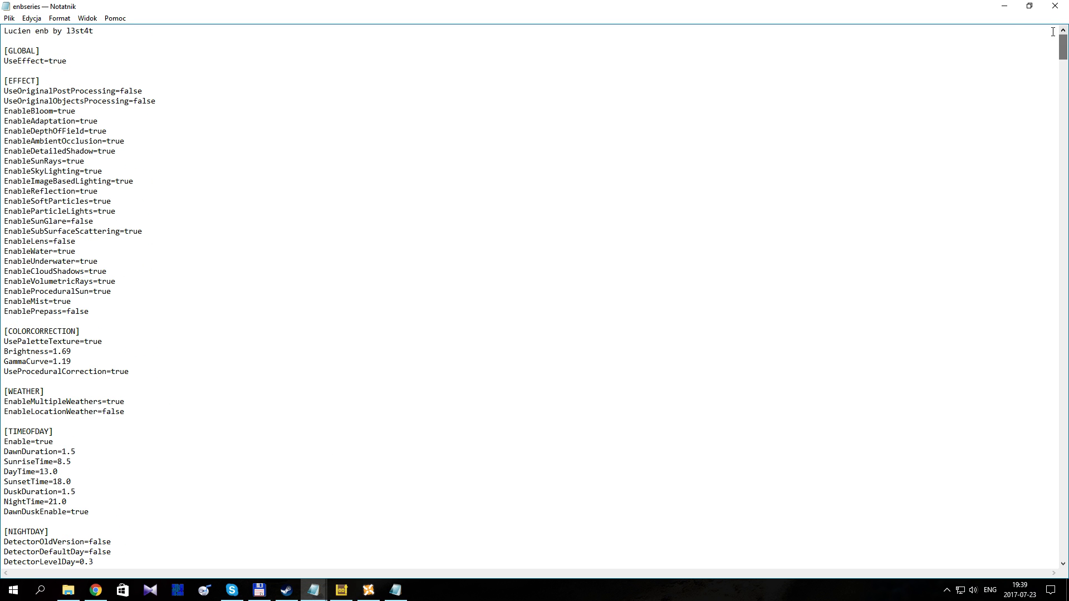
double_click(69, 241)
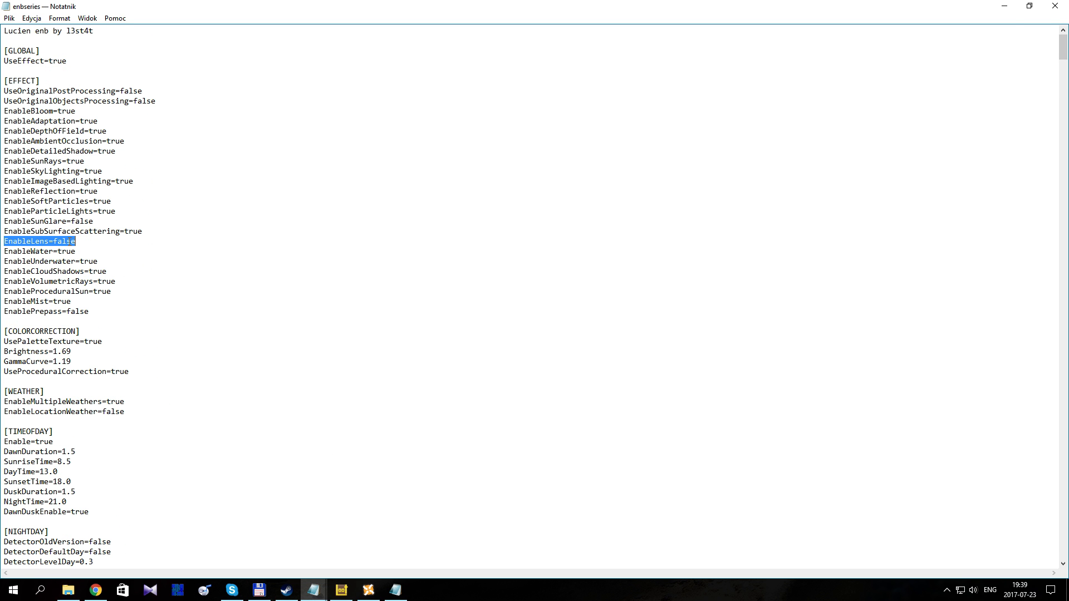
Step: Set EnableDepthOfField to false in the [EFFECT] section of enbseries and save the file
double_click(97, 131)
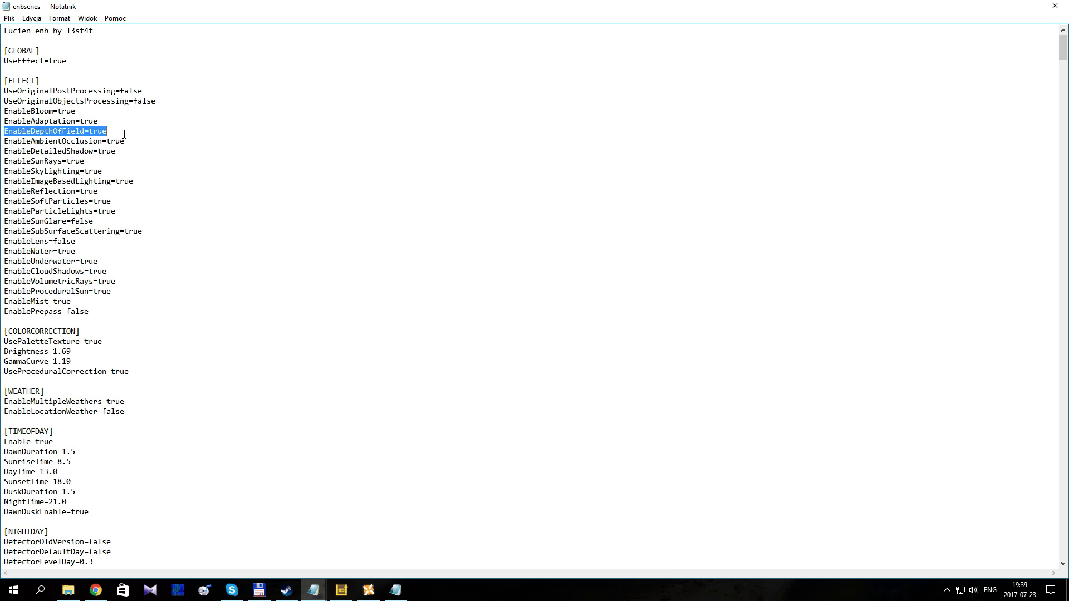
click(106, 131)
drag(106, 131, 90, 131)
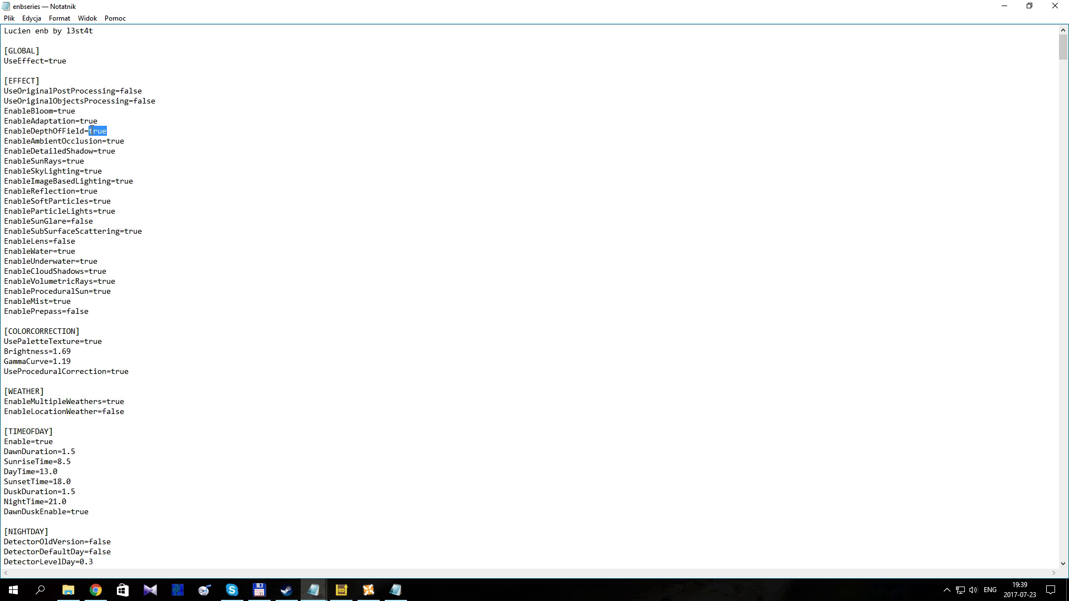
text(false)
click(9, 18)
click(34, 55)
double_click(99, 134)
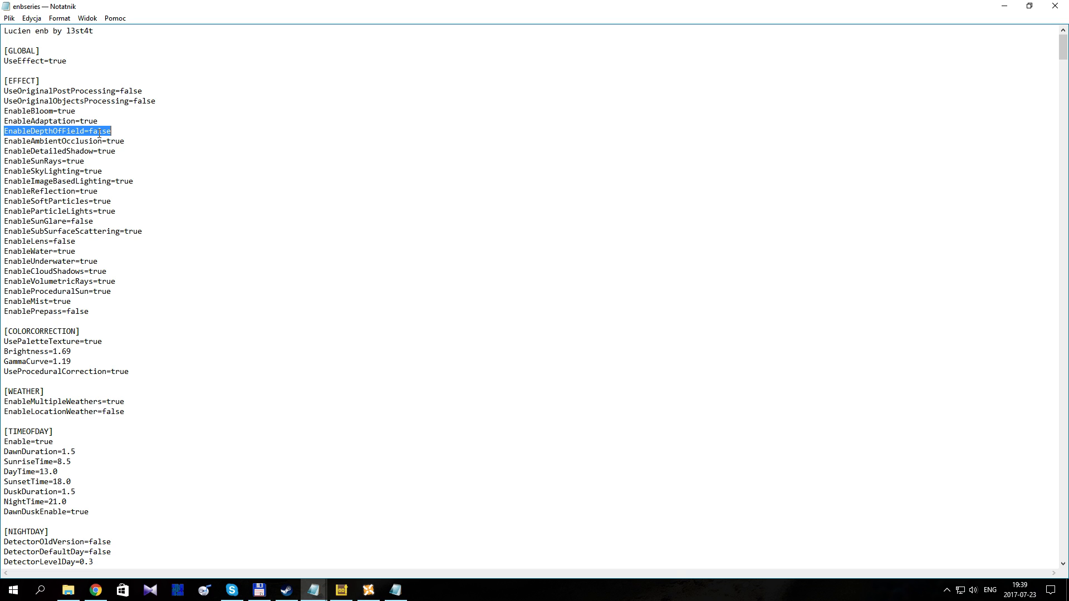
drag(89, 132, 112, 133)
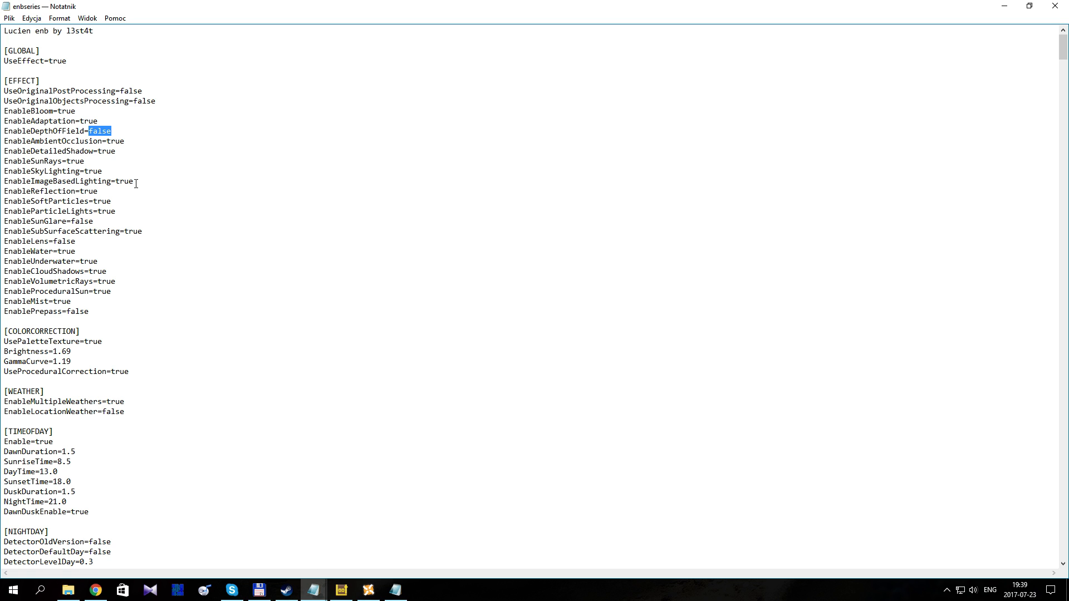
click(9, 18)
click(23, 55)
Step: In Total Commander, open the D3DX9_42 - Wrapper v3 archive beside the main Skyrim folder and highlight the d3dx9_42 dll
click(258, 590)
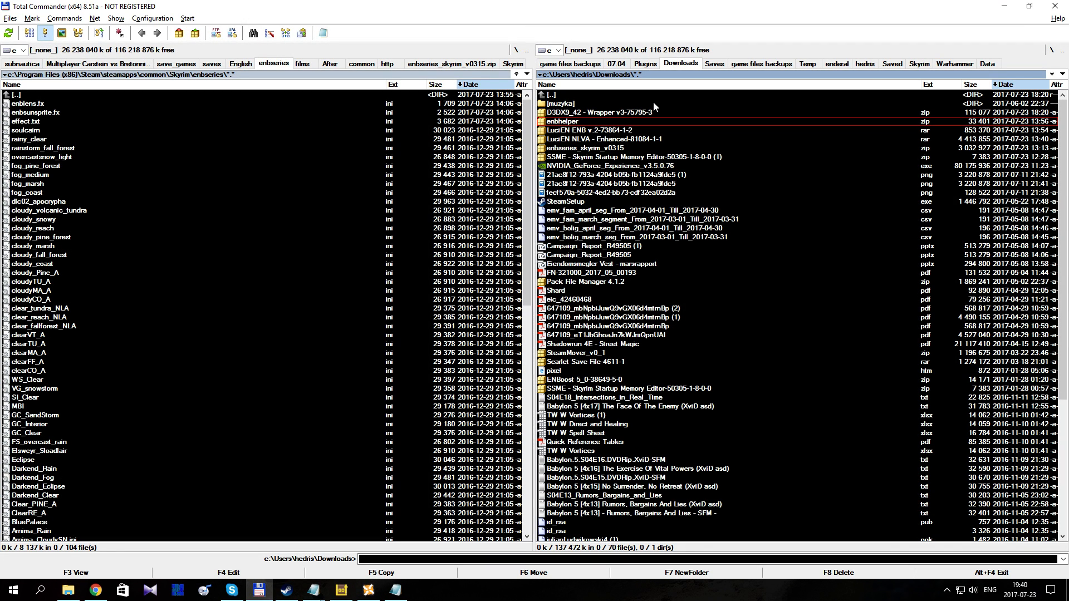
double_click(631, 112)
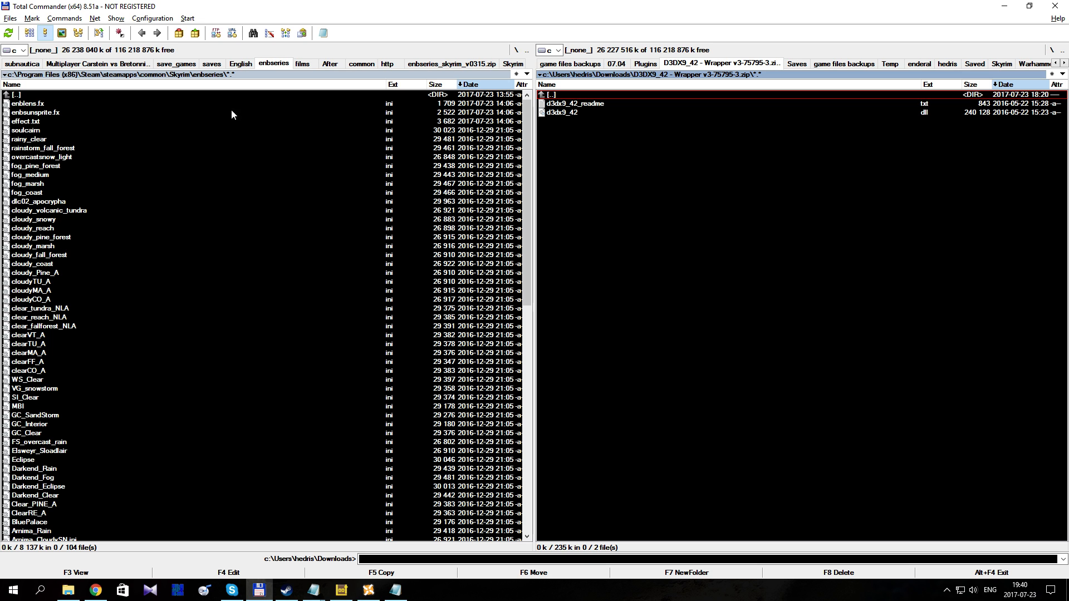
double_click(70, 95)
key(Tab)
key(Down)
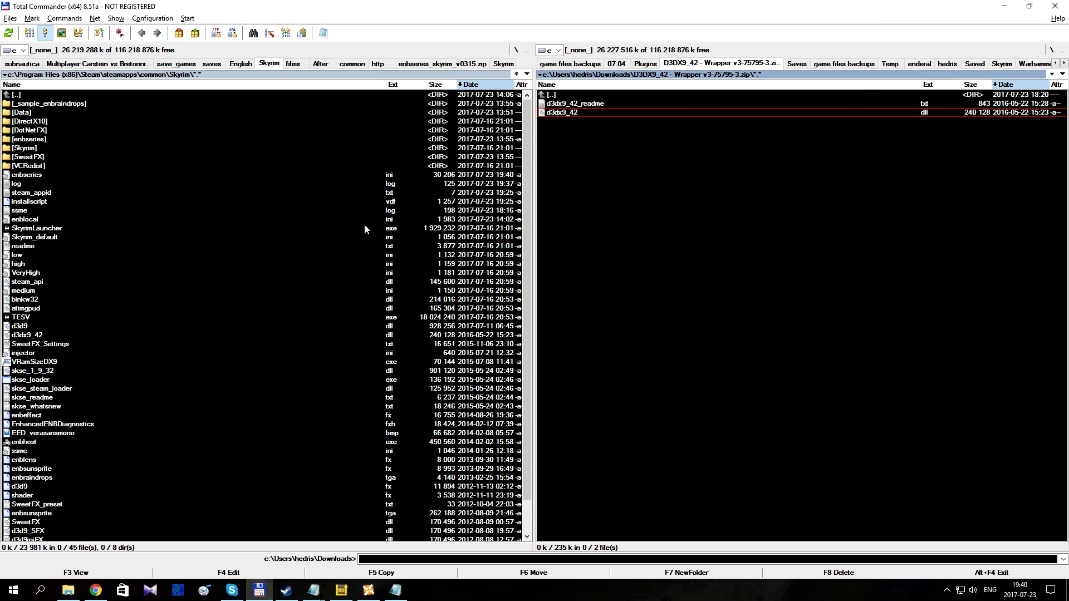
Step: Minimize Total Commander, both Notepad files and File Explorer to get back to the desktop
click(1003, 10)
click(1000, 9)
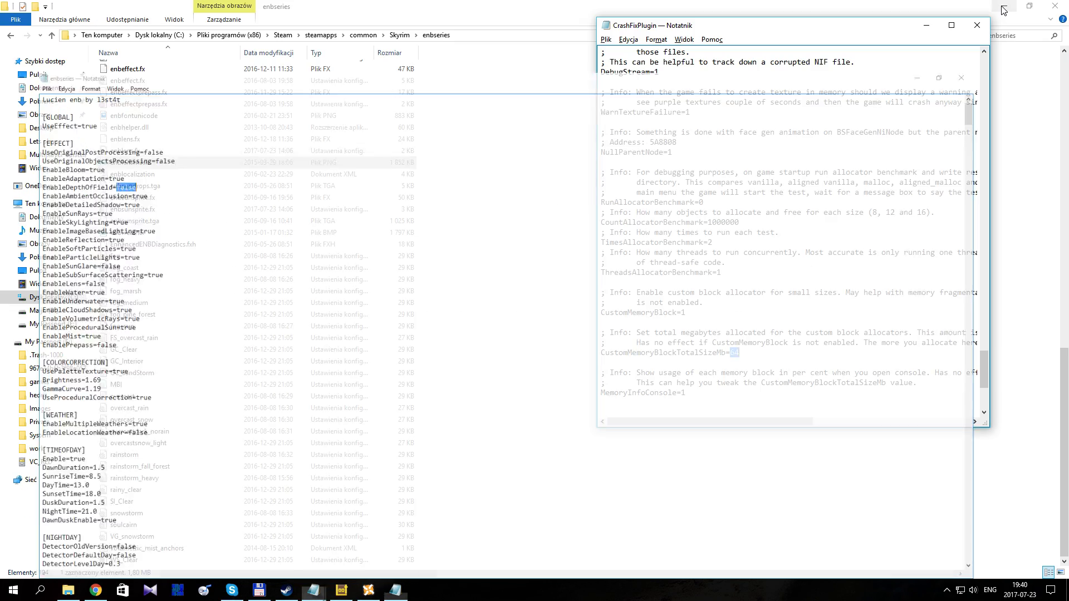
click(998, 10)
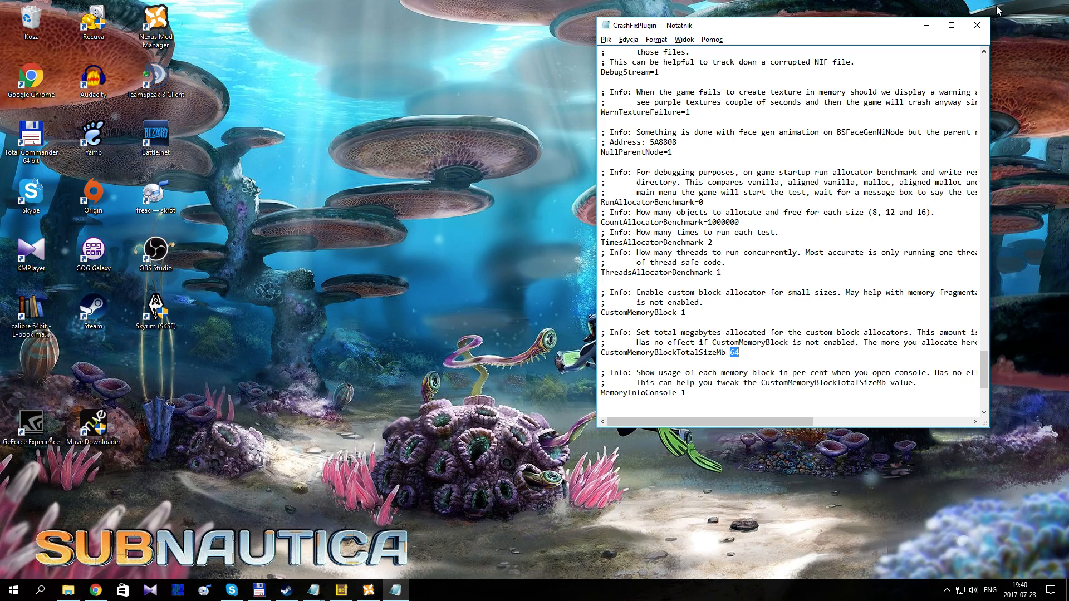
click(926, 25)
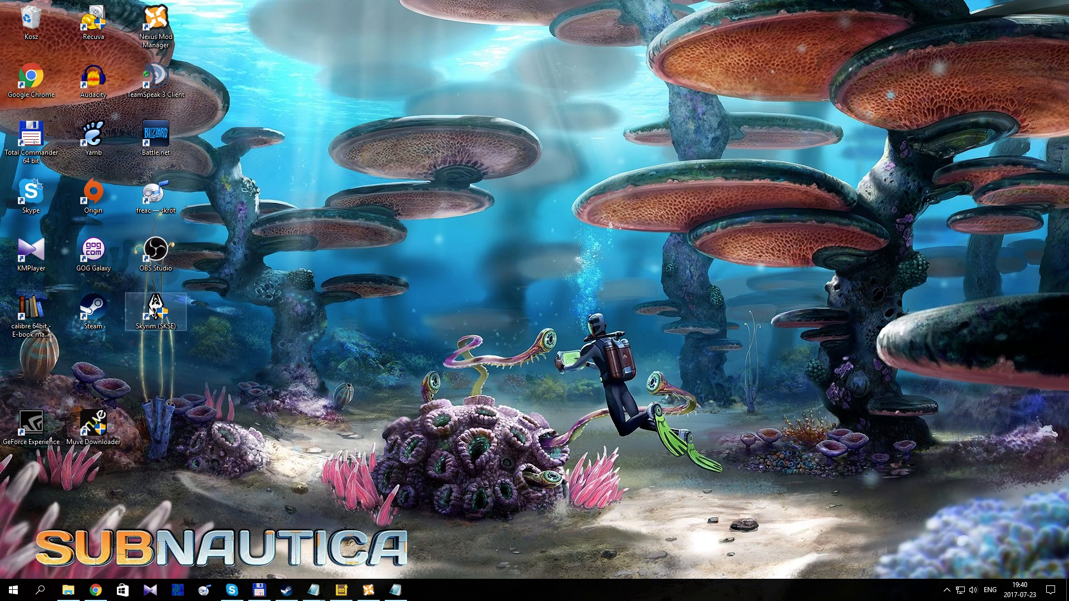
Step: Launch Skyrim (SKSE) from the desktop and continue from the last saved game
click(151, 312)
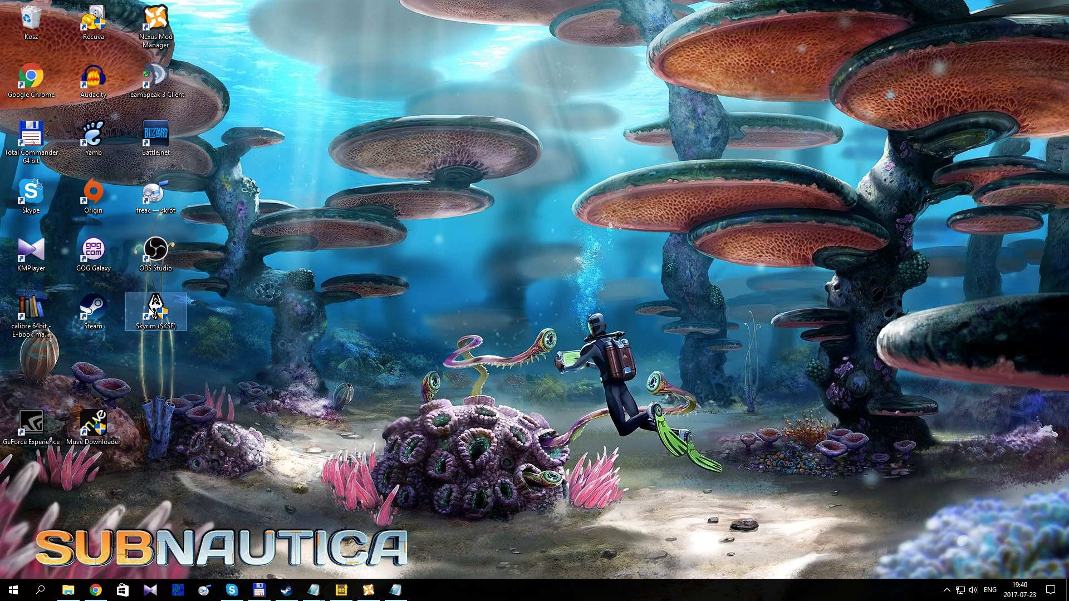
double_click(151, 313)
click(464, 369)
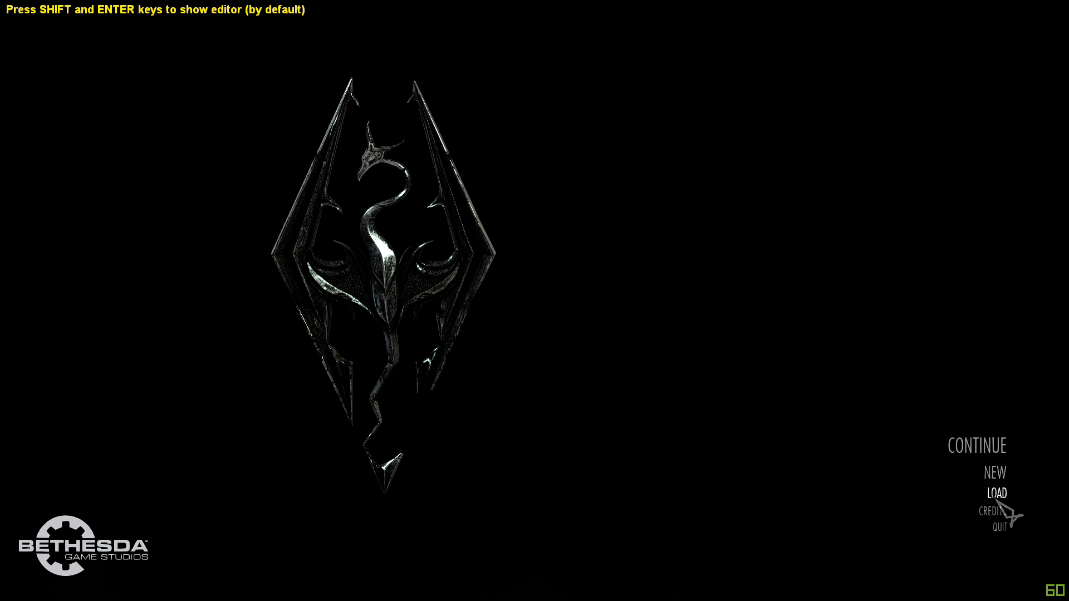
click(971, 448)
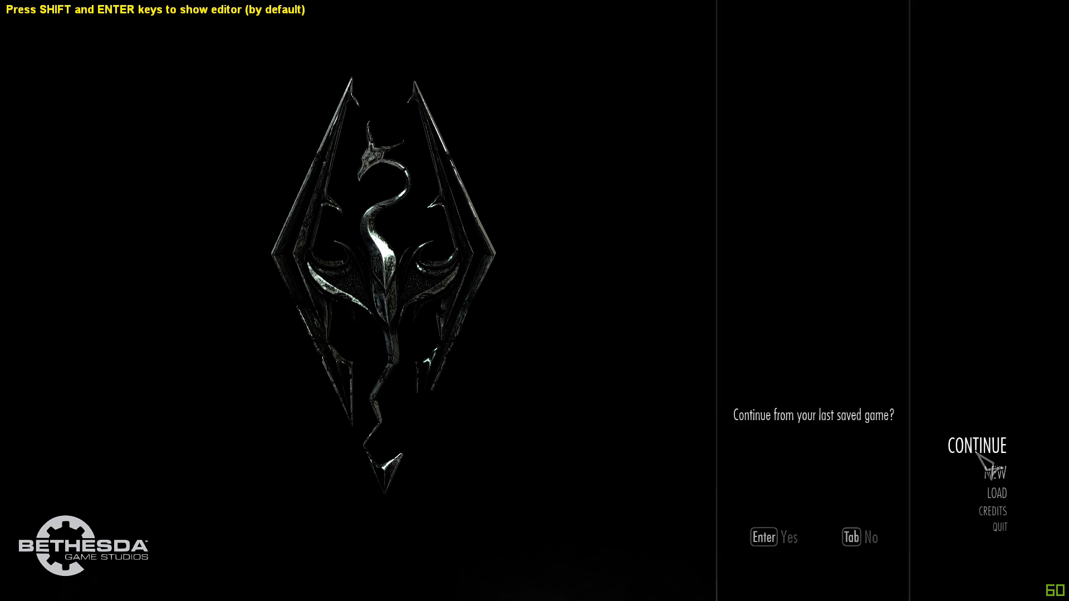
click(758, 538)
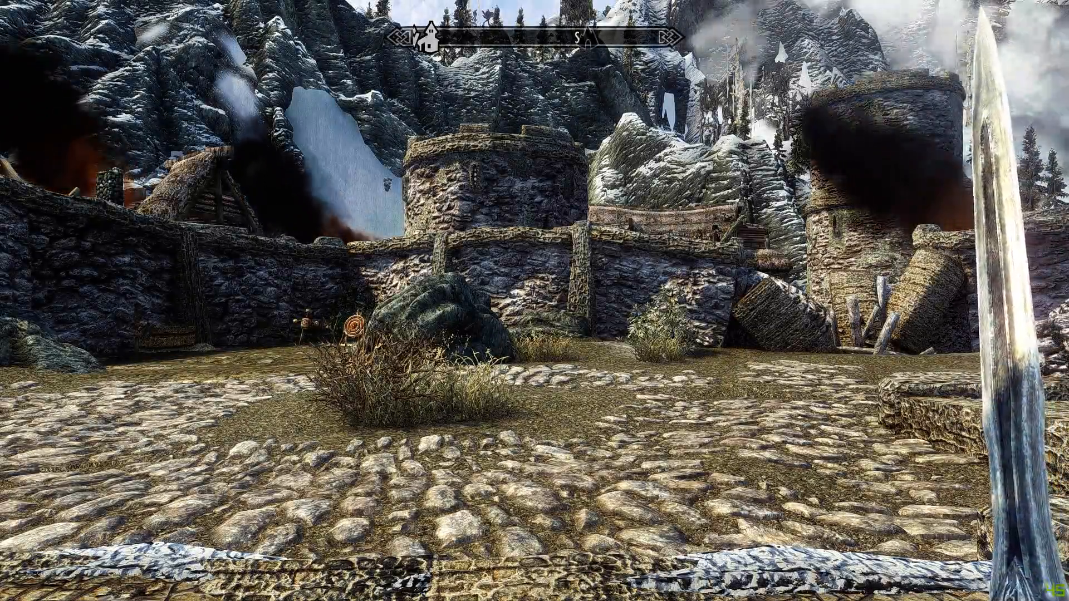
Step: Walk forward along the cobbled path between the stone walls to examine the ENB visuals in daylight
key(w)
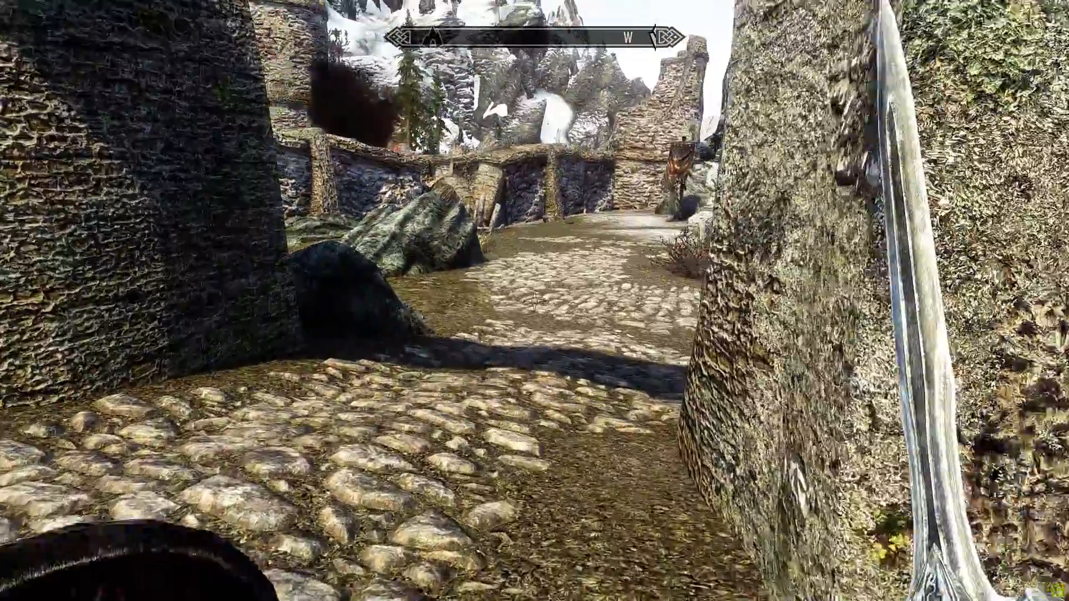
key(w)
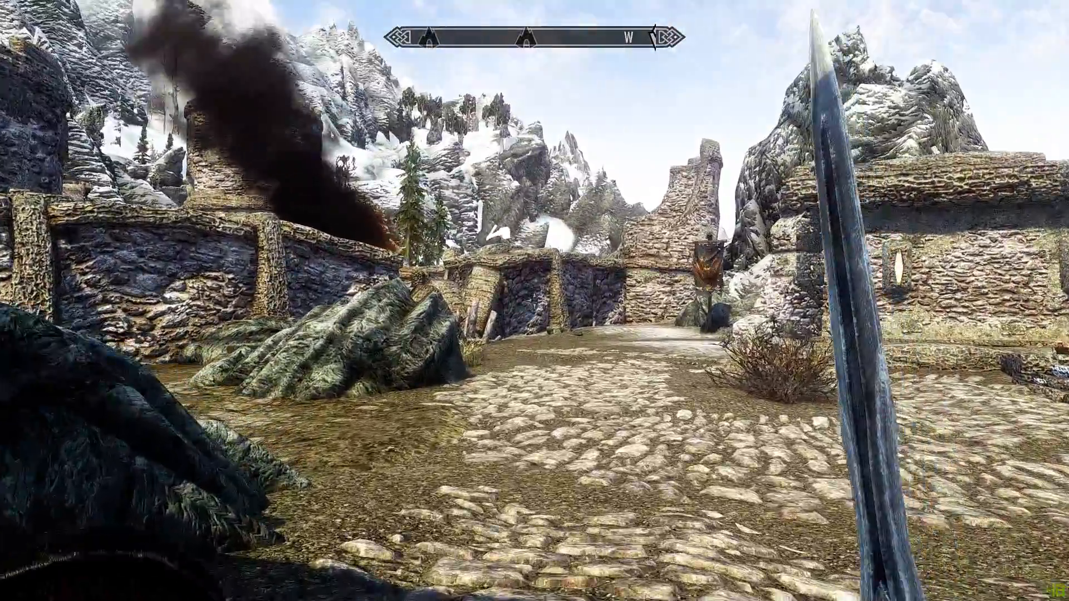
key(w)
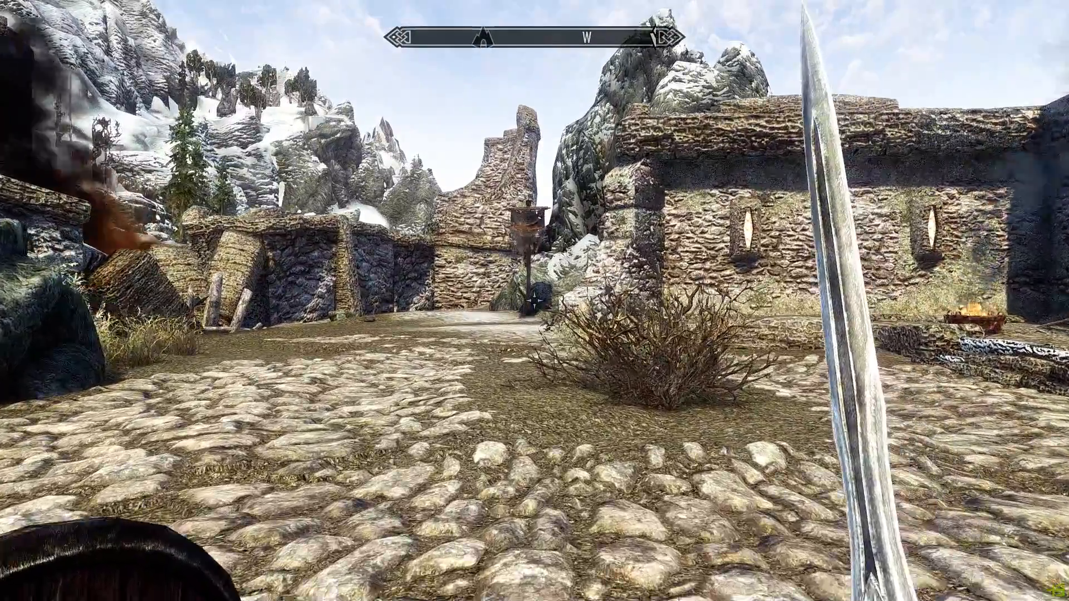
Step: Load the saved game 011 Skyrim, discarding the unsaved progress of the current session
key(w)
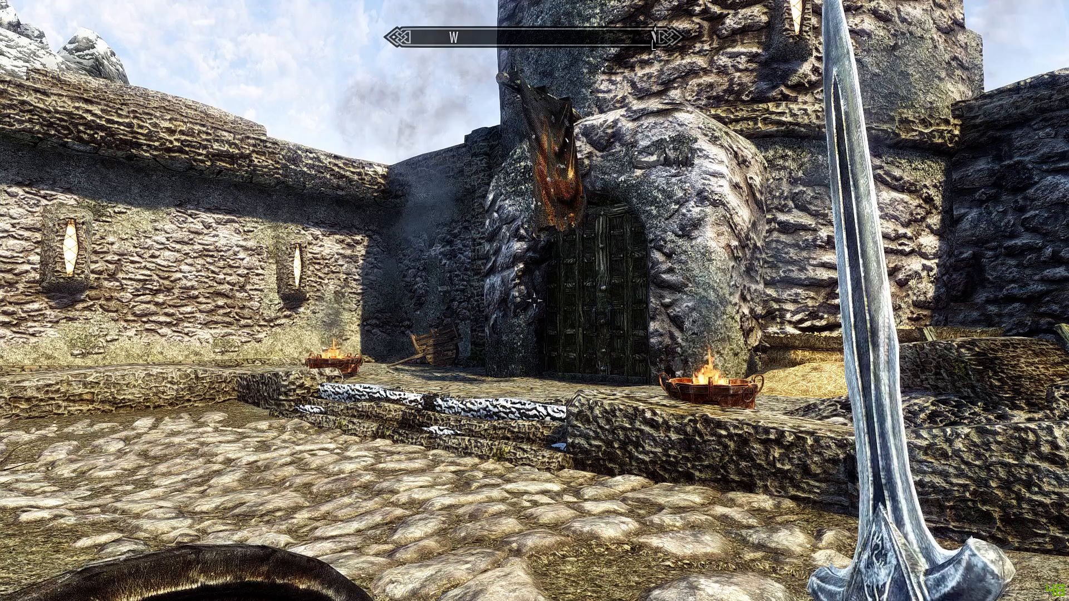
key(Escape)
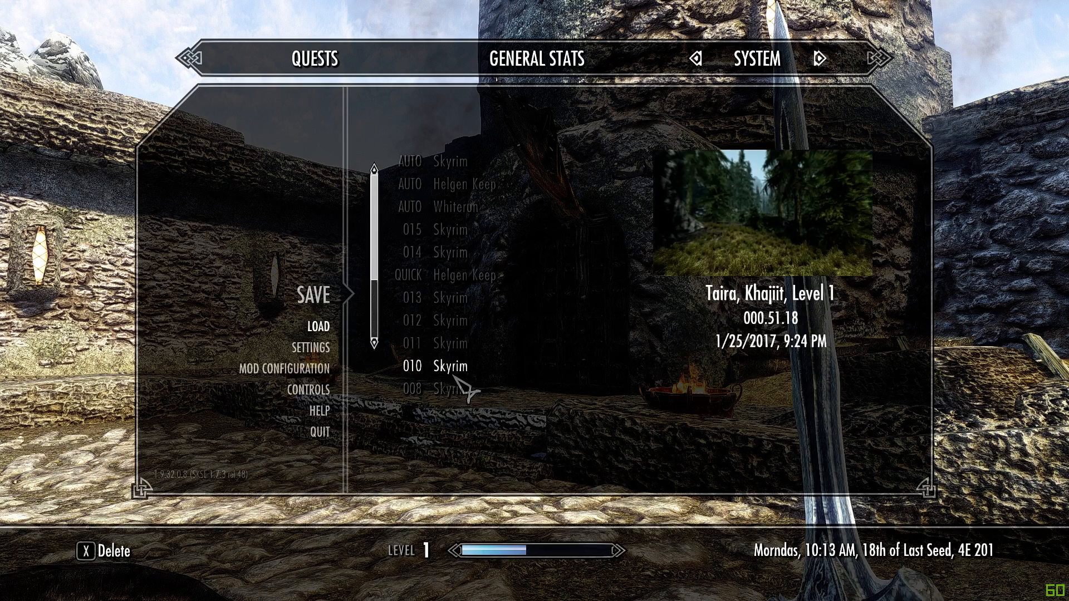
click(451, 348)
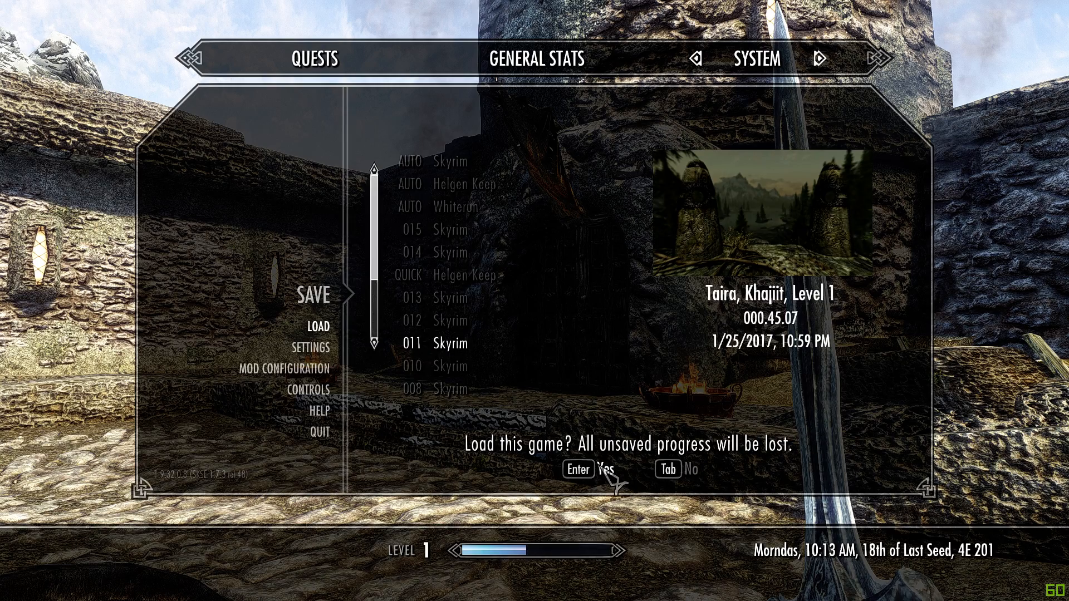
click(602, 467)
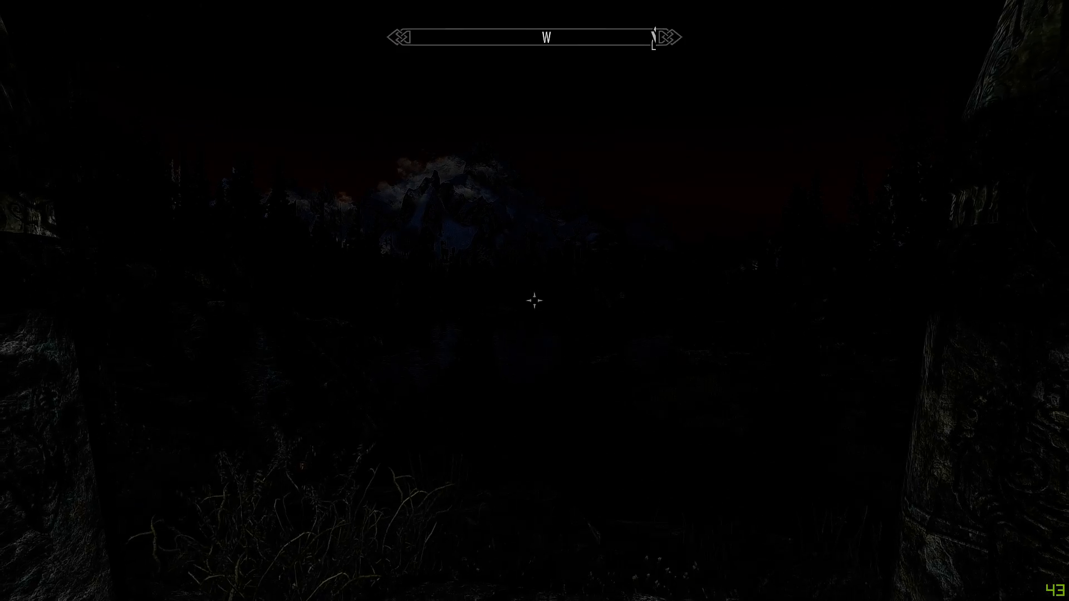
Step: Run the console command set timescale 40 to speed up the daylight cycle, and back away from the two carved stones
key(grave)
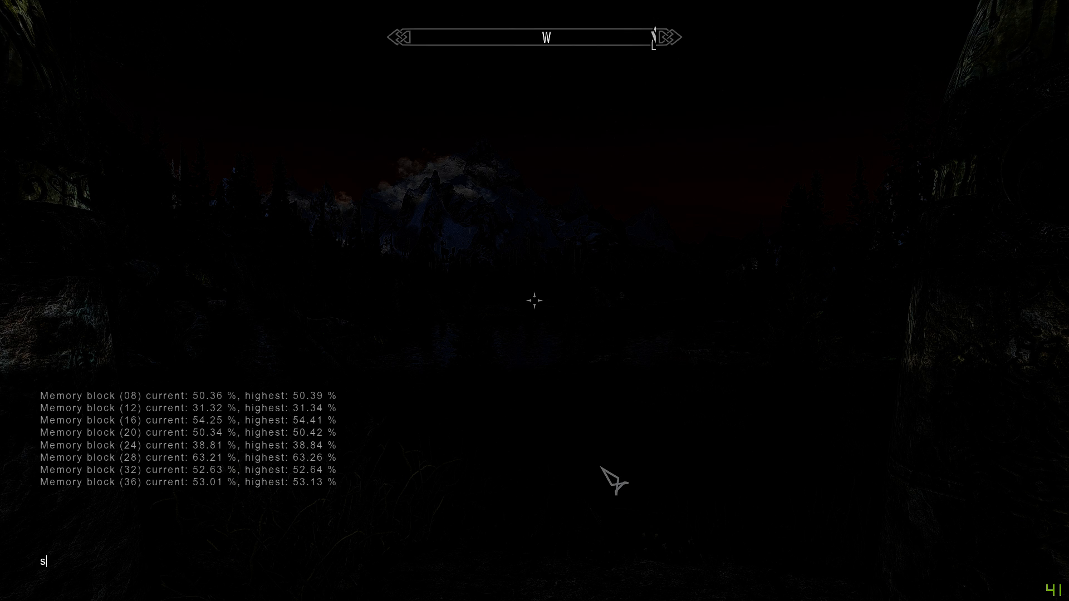
text(mescale 4)
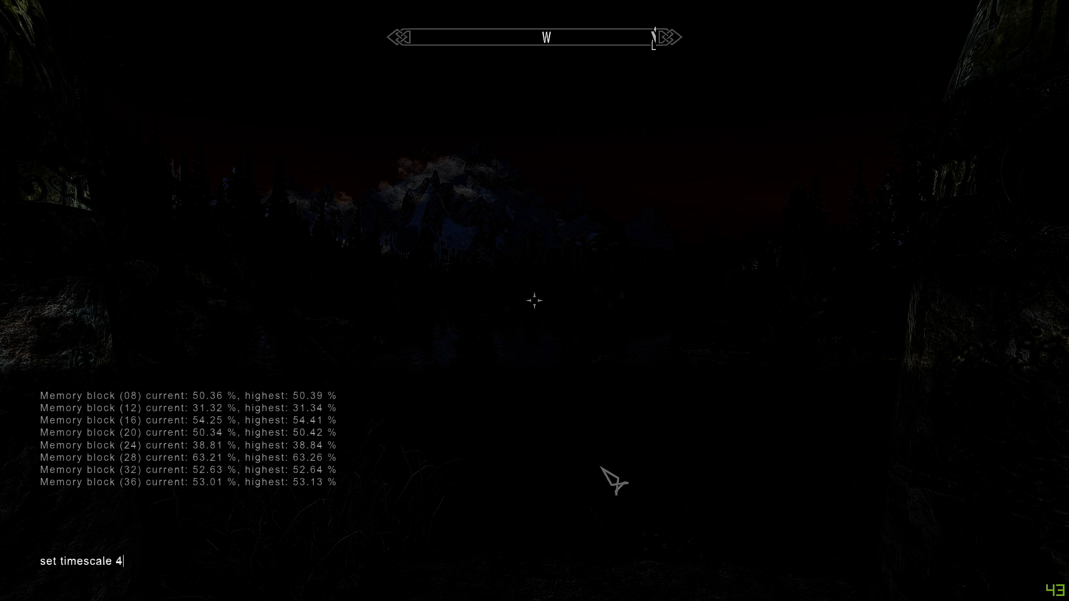
text(00)
key(Return)
key(grave)
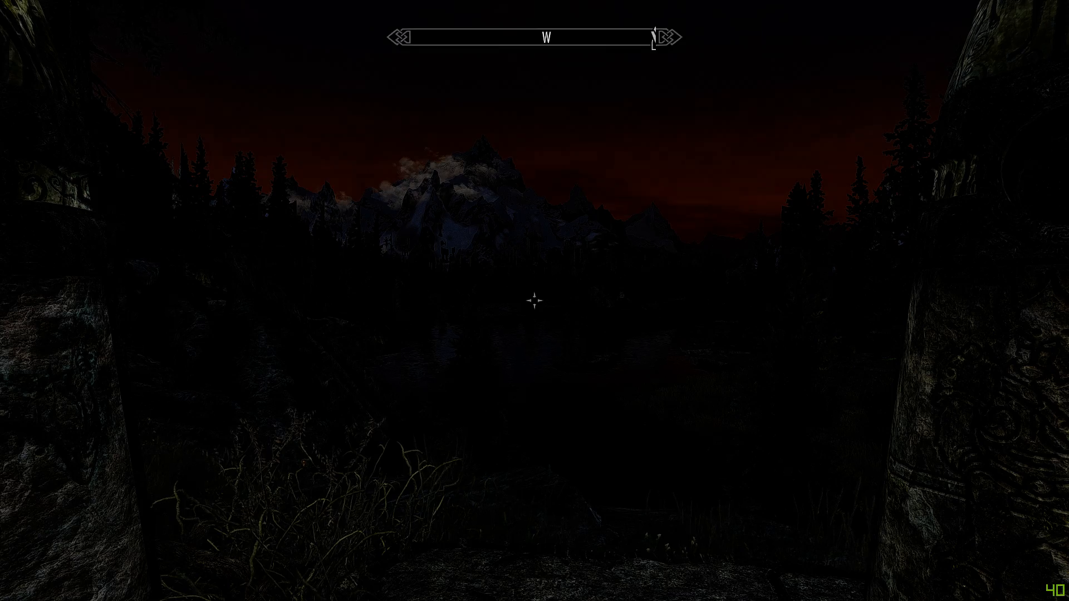
key(s)
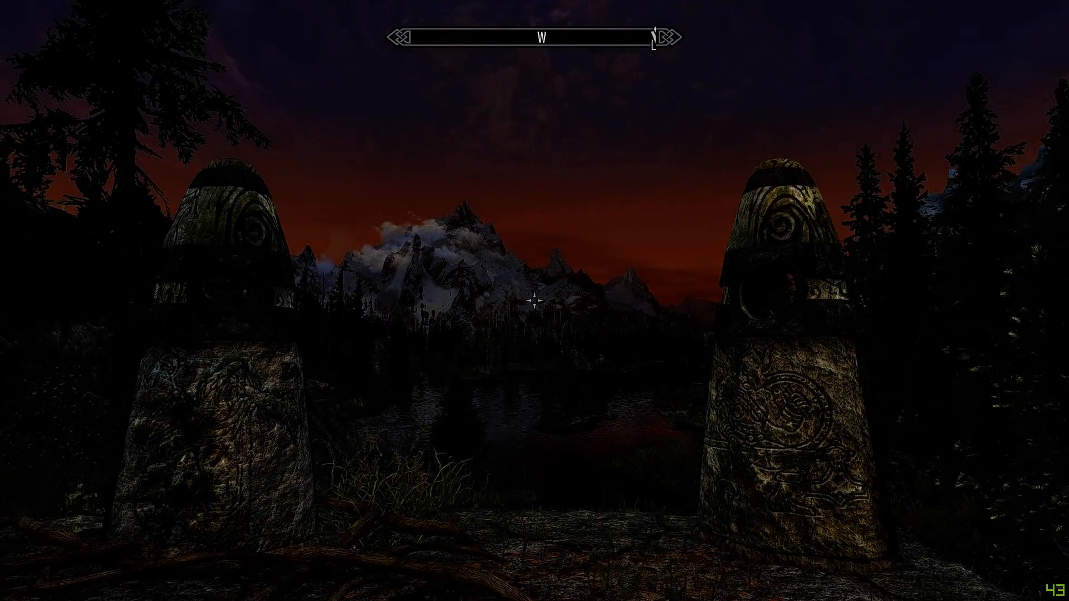